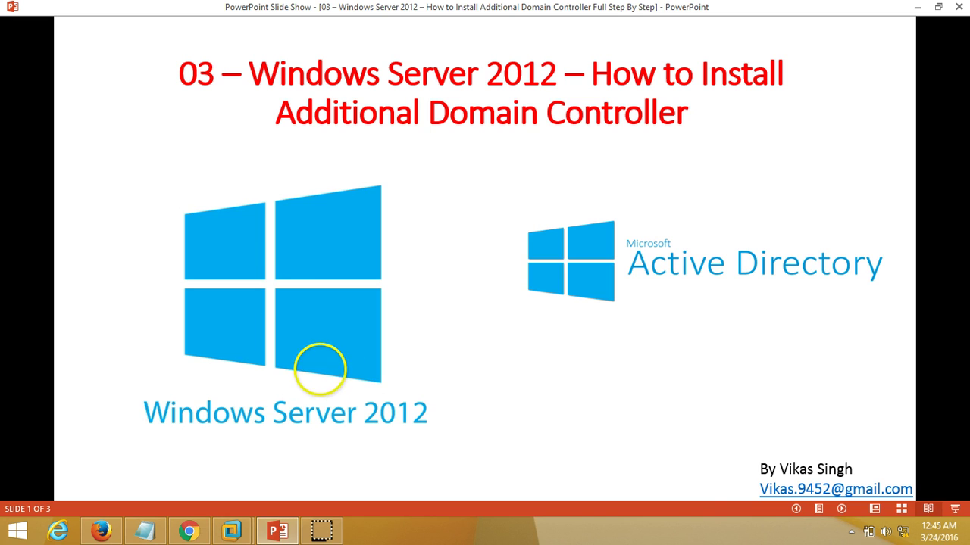
# Step: Advance the slide show to slide 2, describing Win2K12-DC01 and Win2K12-DC02 in VICTORINFOSOL.LOCAL
pyautogui.click(841, 509)
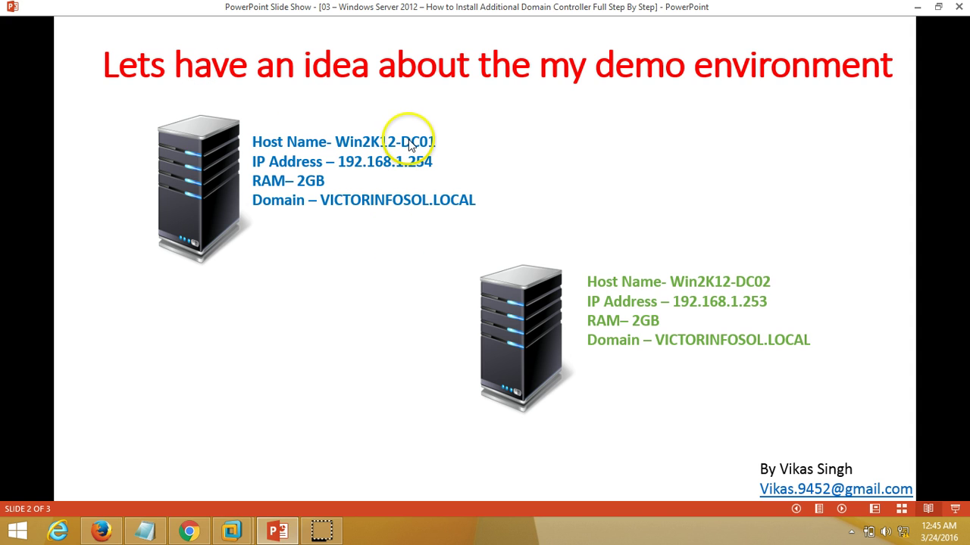
pyautogui.moveTo(232, 526)
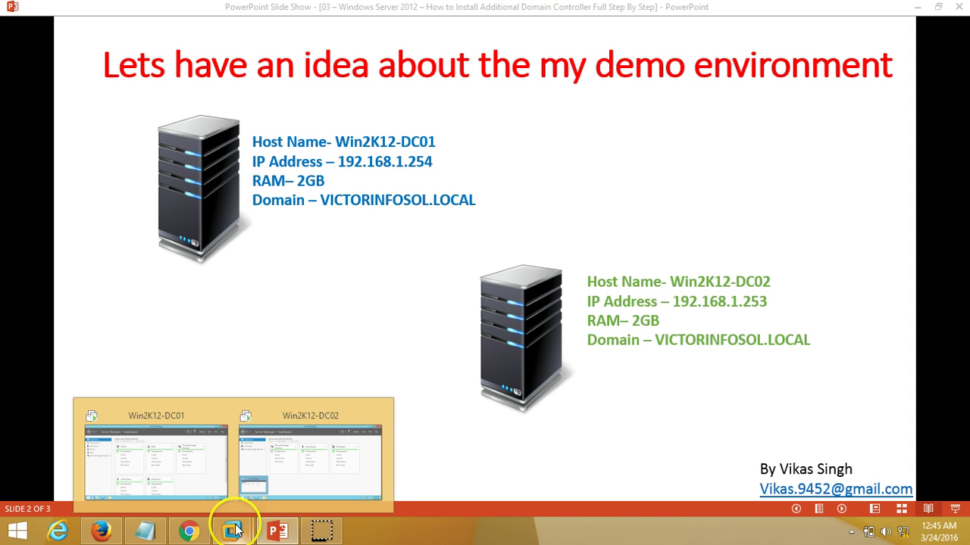
pyautogui.click(207, 486)
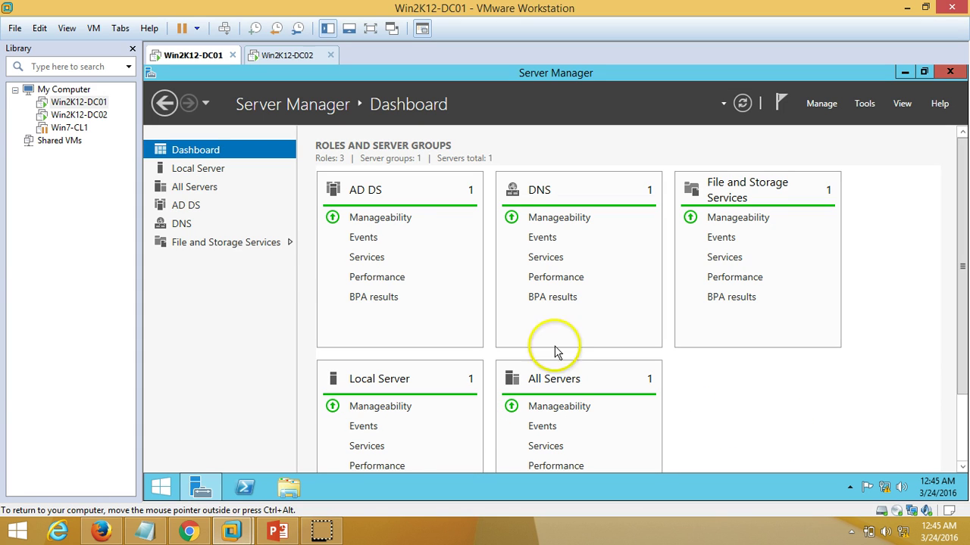
pyautogui.click(220, 170)
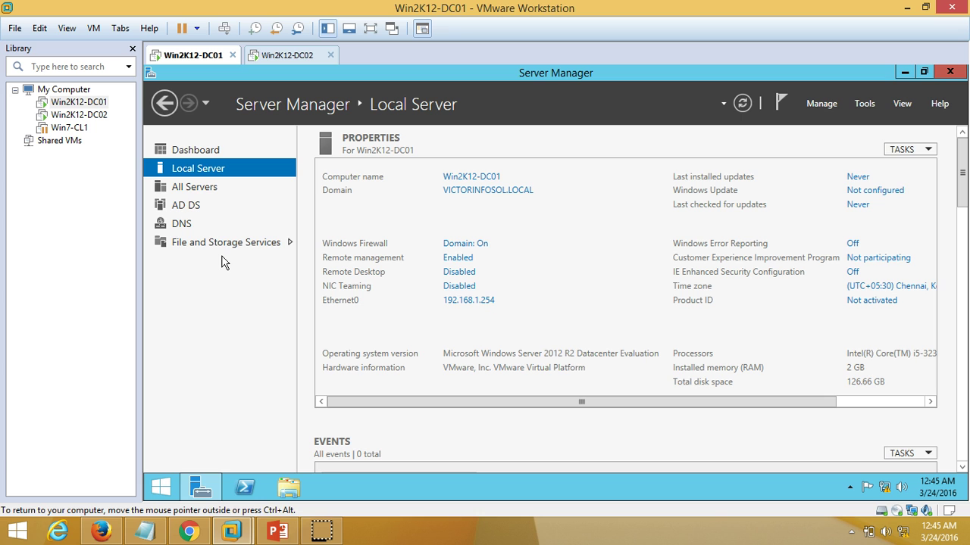
pyautogui.click(188, 152)
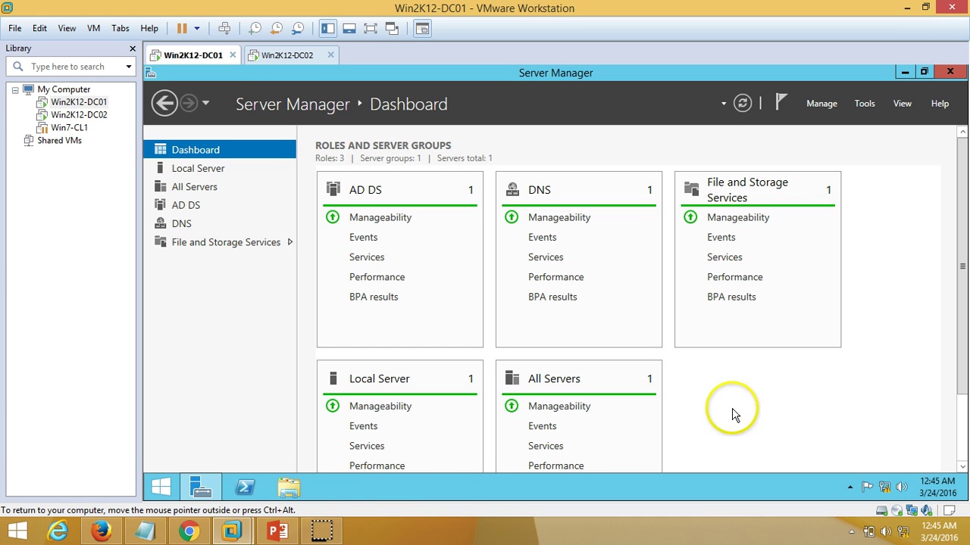
pyautogui.click(292, 531)
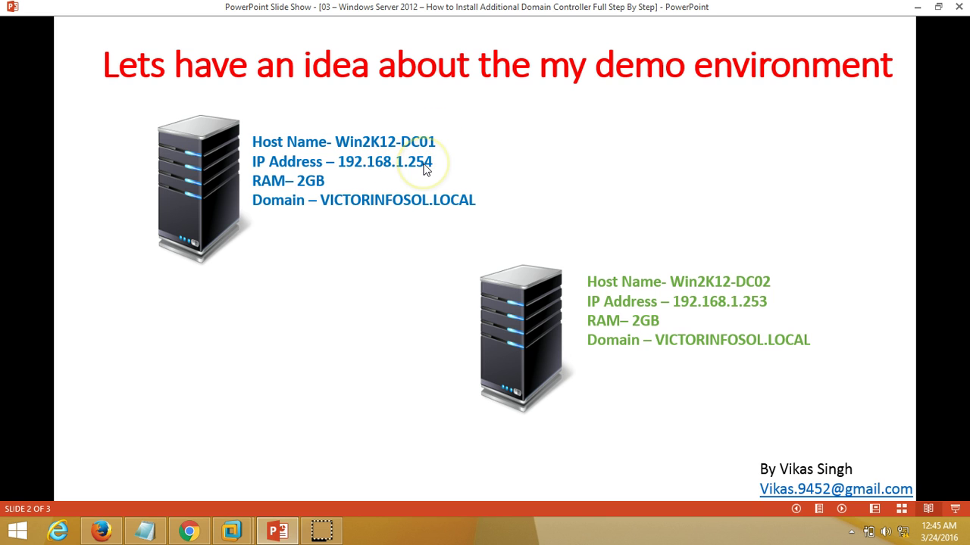
# Step: Flip back to the title slide and forward to the demo slide, then bring up the Win2K12-DC02 VM
pyautogui.press('Left')
pyautogui.click(841, 509)
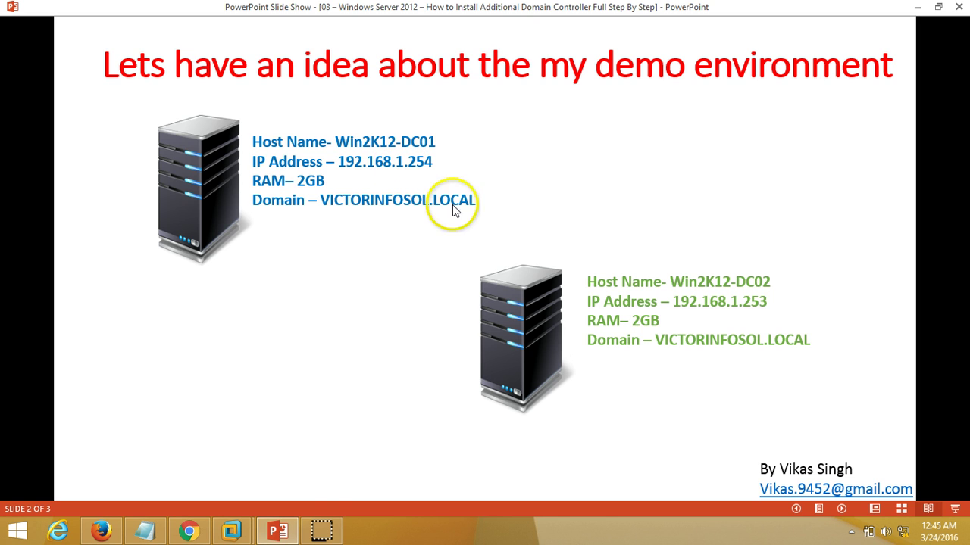
pyautogui.moveTo(232, 530)
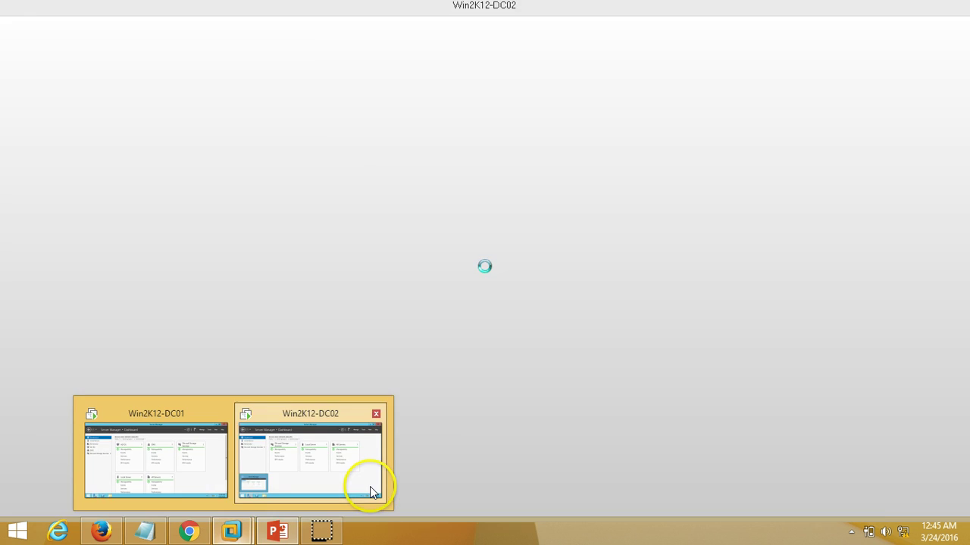
pyautogui.click(367, 486)
# Step: Review DC02's Local Server properties and Ethernet0 network connections, then return to the demo slide
pyautogui.click(198, 170)
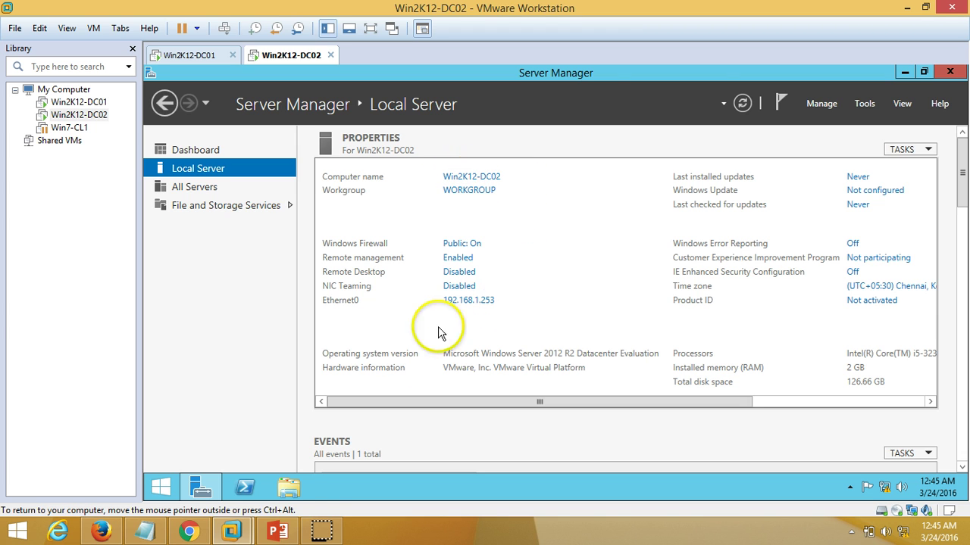
pyautogui.click(278, 531)
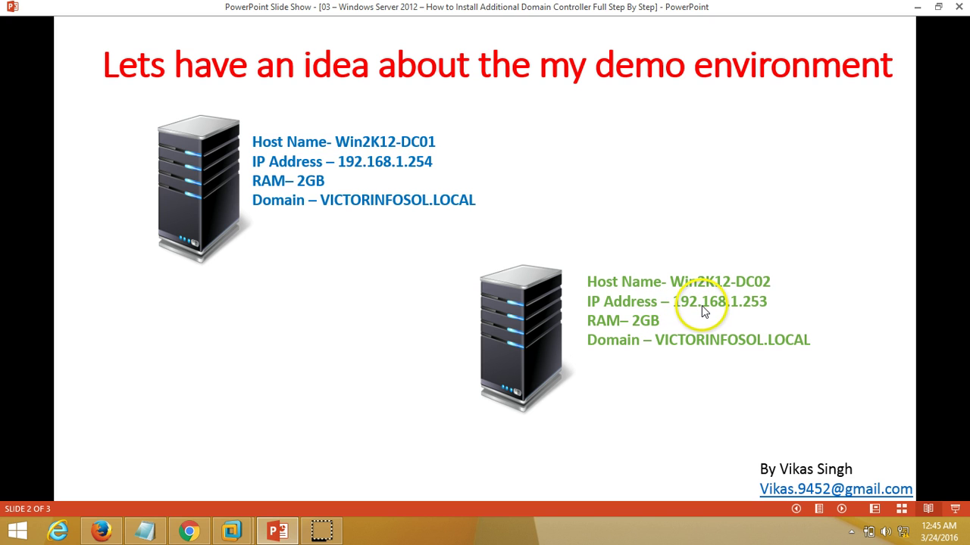
pyautogui.click(275, 533)
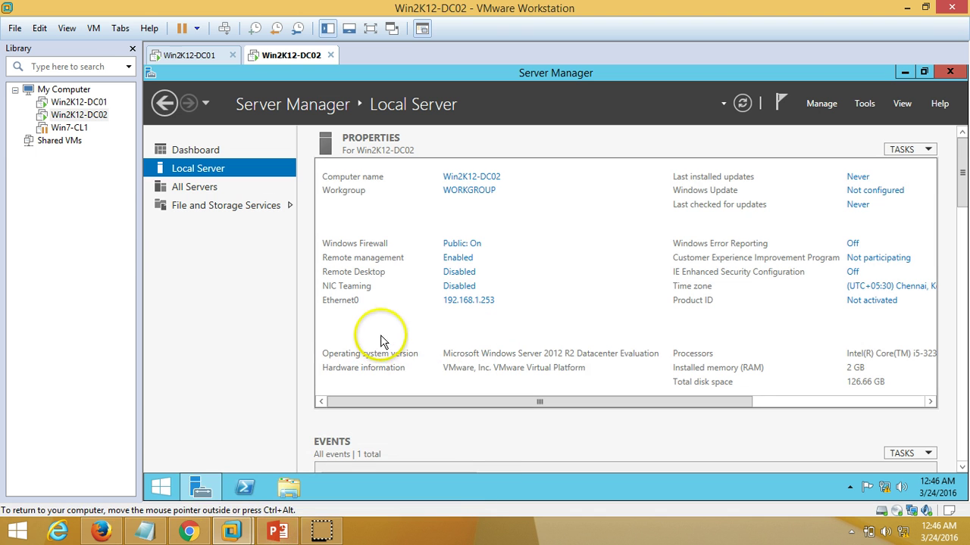
pyautogui.click(479, 301)
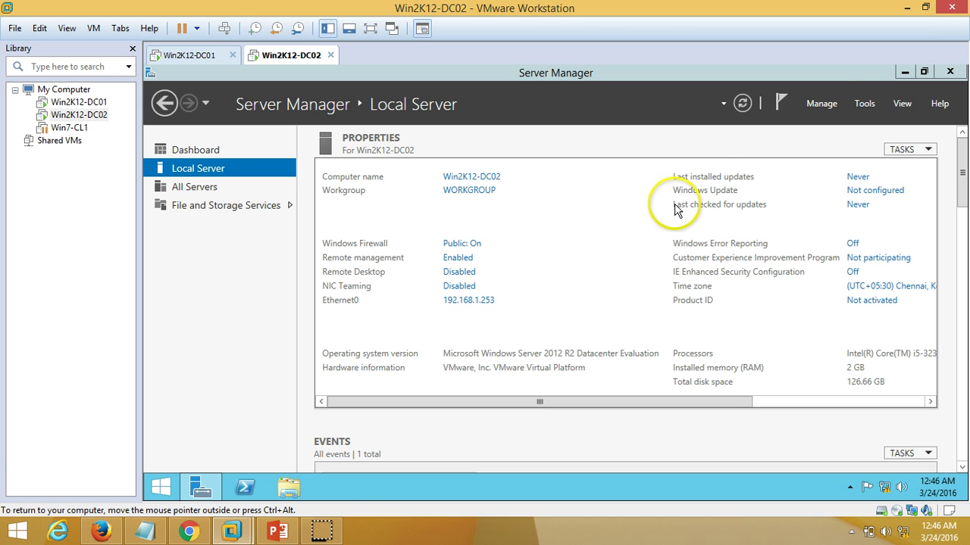
pyautogui.click(829, 72)
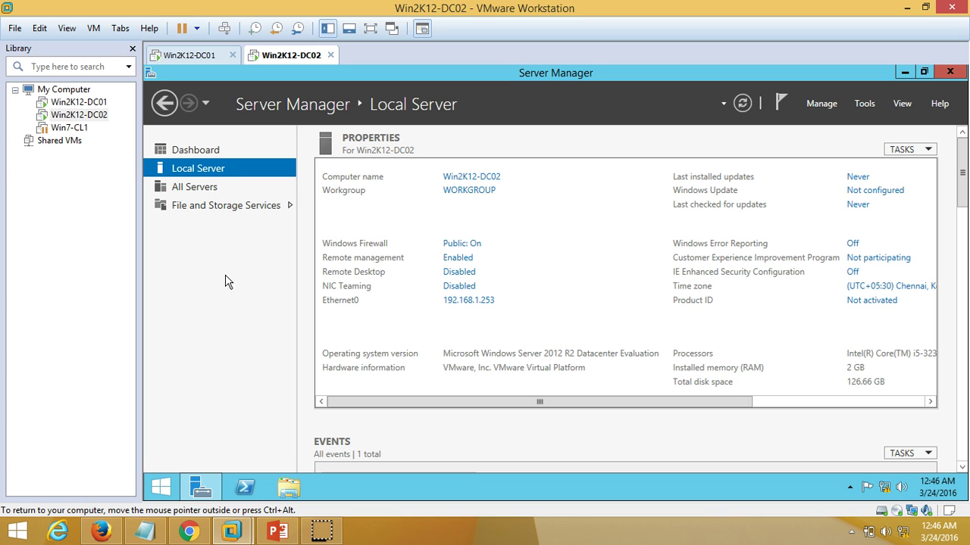
pyautogui.click(208, 150)
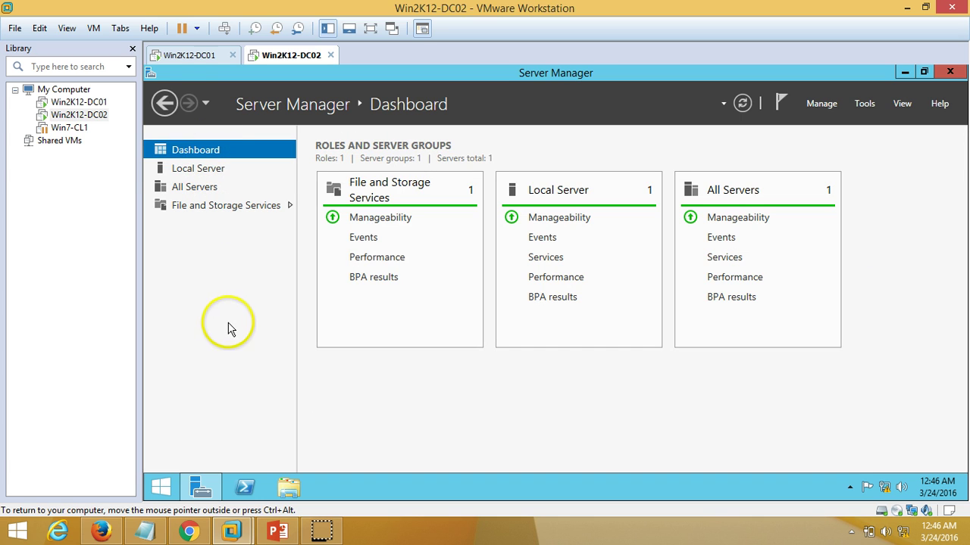
pyautogui.click(190, 170)
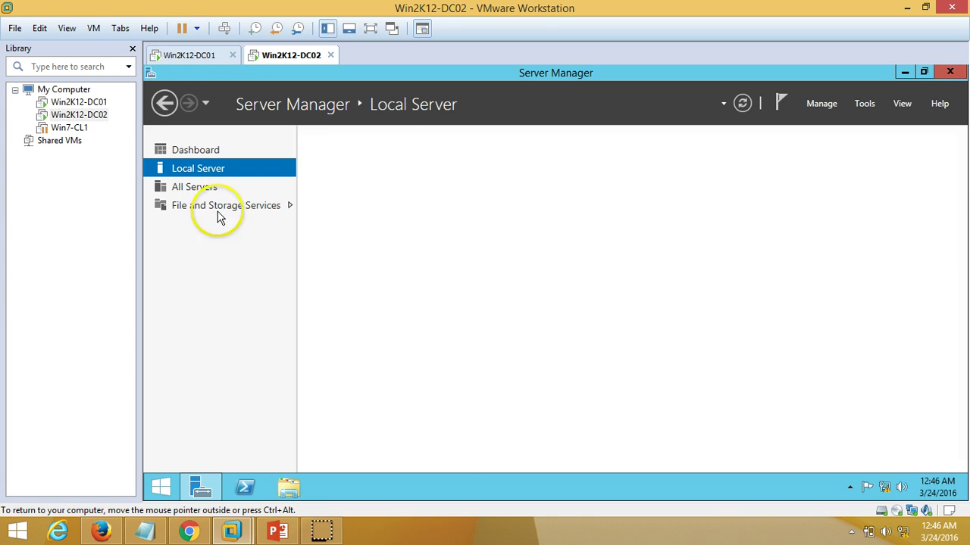
pyautogui.click(277, 530)
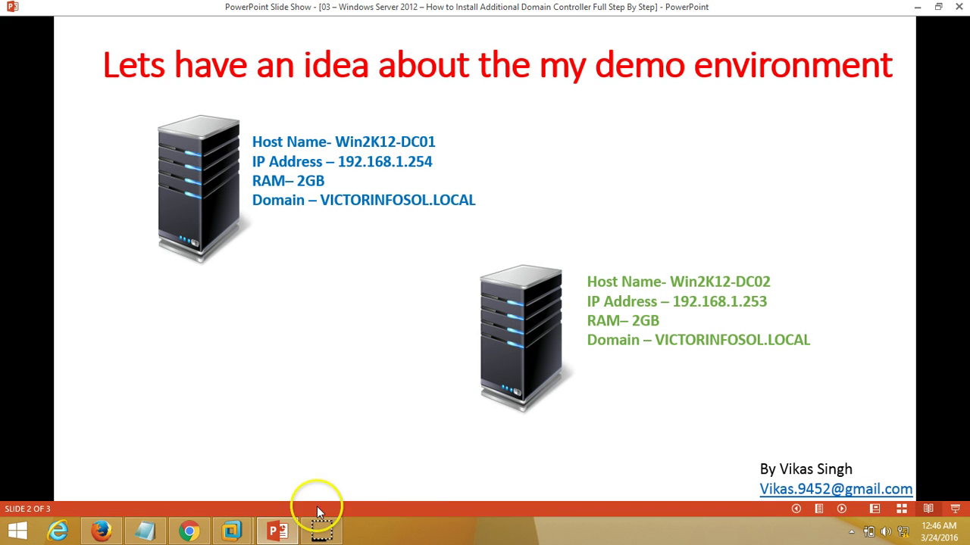
# Step: On Win2K12-DC01, show VICTORINFOSOL.LOCAL's Domain Controllers in Active Directory Users and Computers, listing only WIN2K12-DC01
pyautogui.click(277, 530)
pyautogui.click(197, 55)
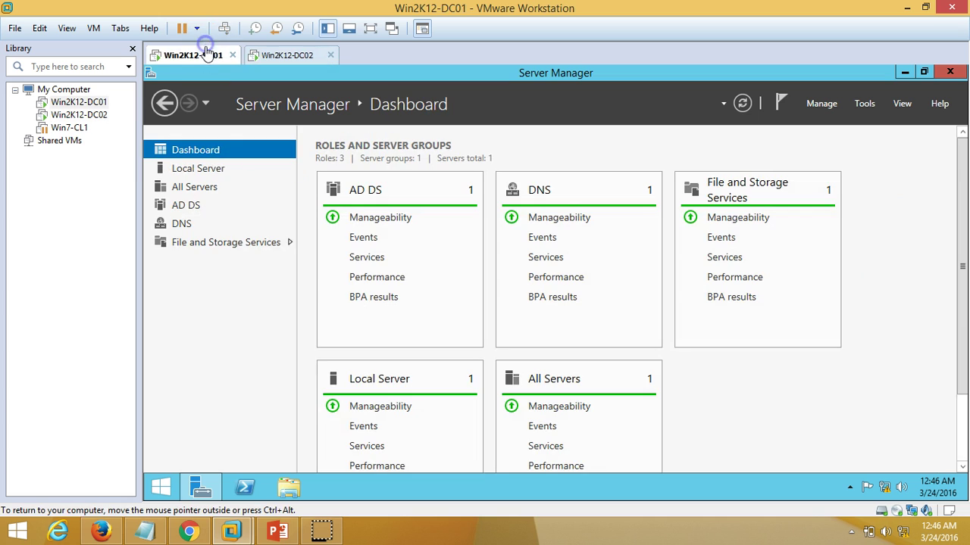
pyautogui.click(868, 111)
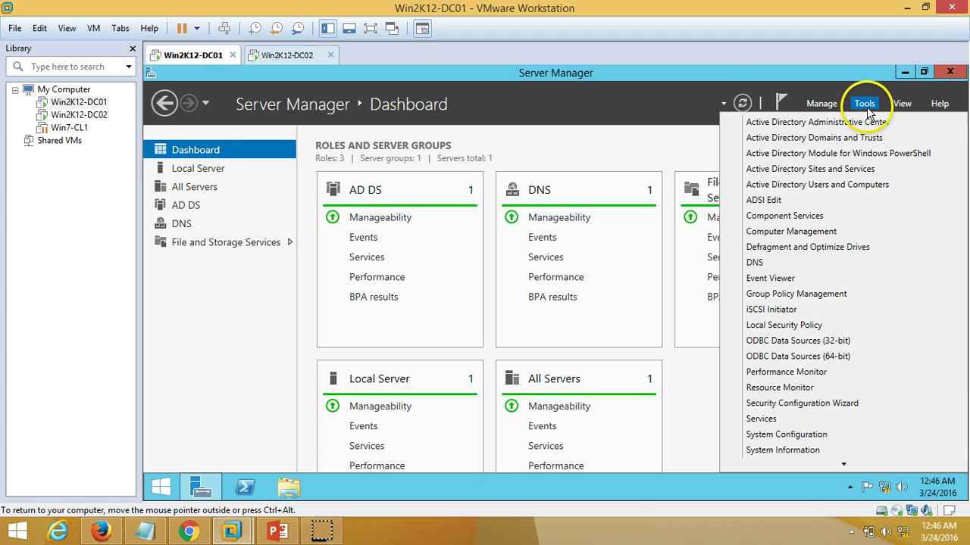
pyautogui.click(864, 186)
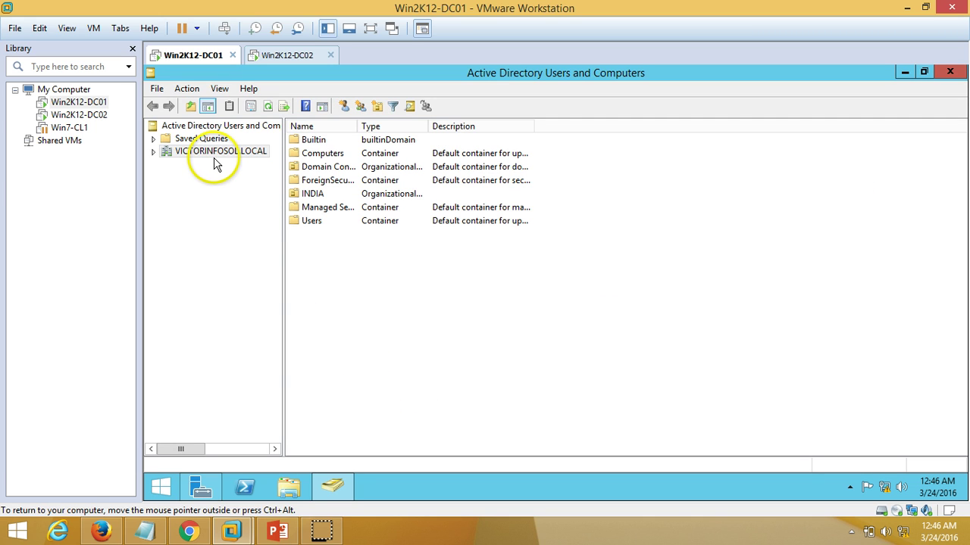
pyautogui.doubleClick(216, 153)
pyautogui.click(223, 189)
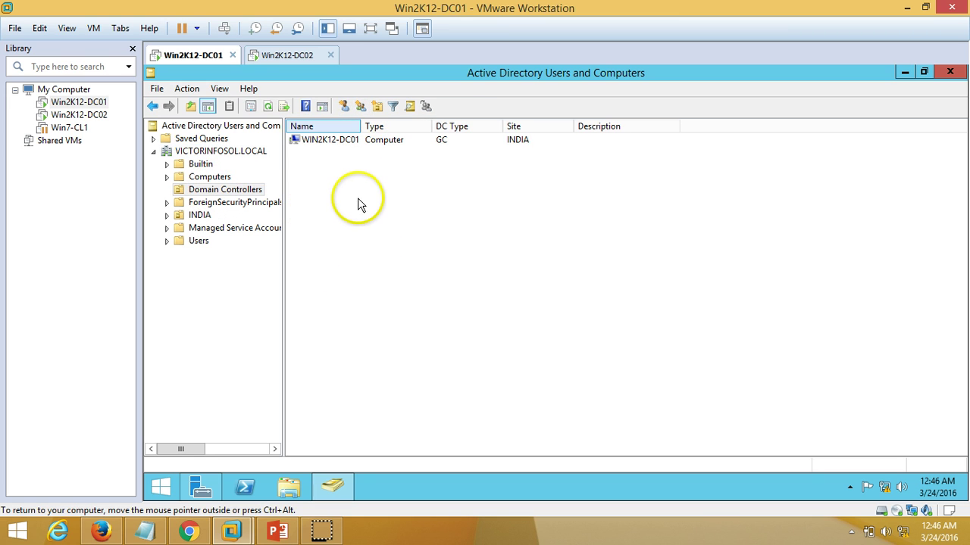
pyautogui.click(337, 140)
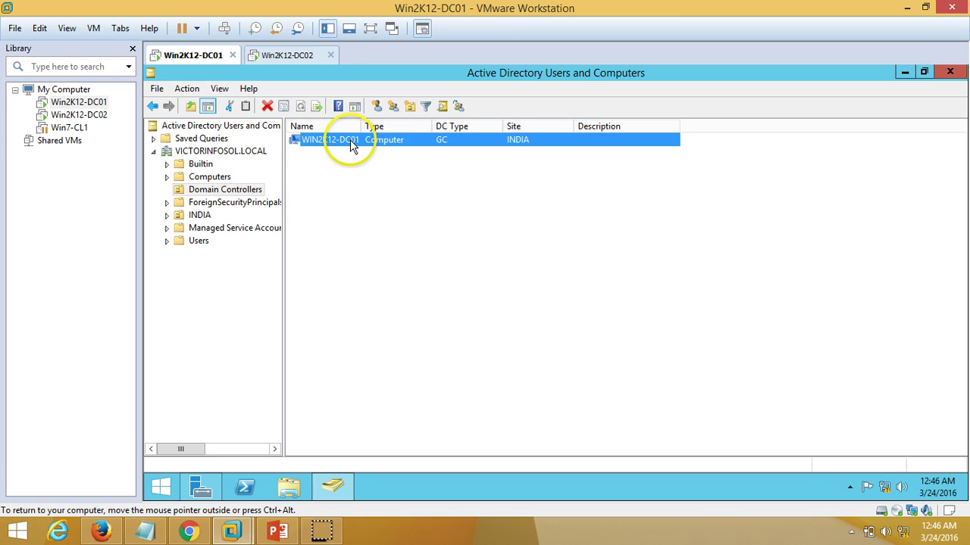
pyautogui.click(361, 258)
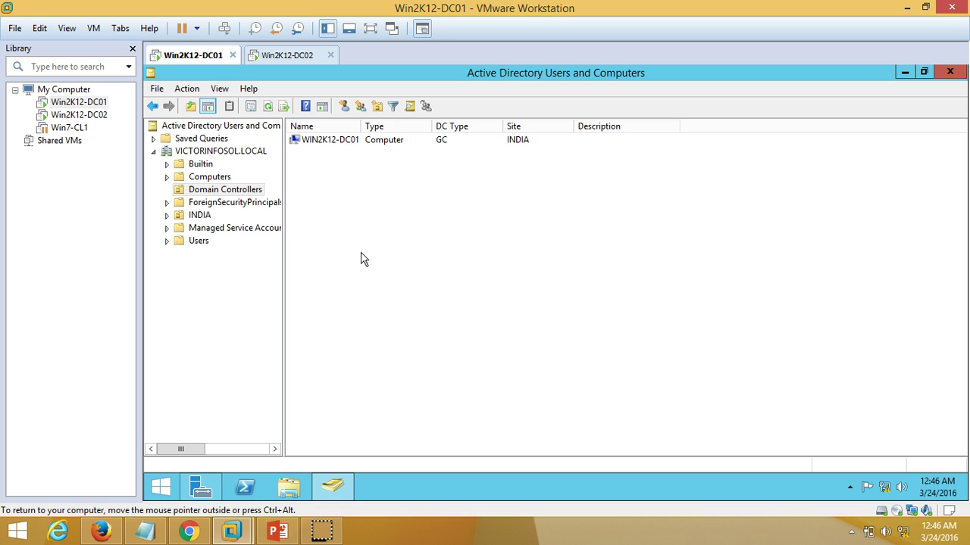
# Step: On Win2K12-DC02, change the computer's membership from workgroup to the victorinfosol domain
pyautogui.click(284, 56)
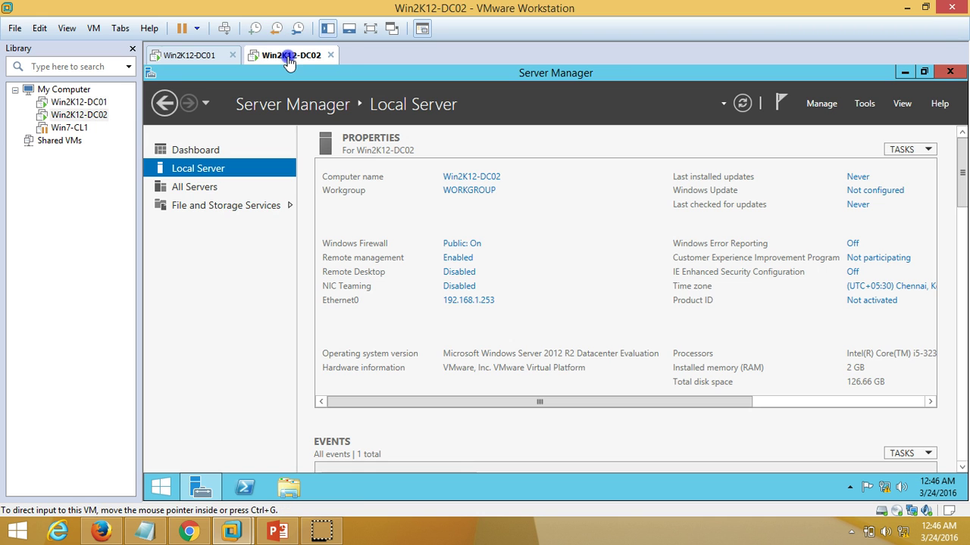
pyautogui.click(475, 193)
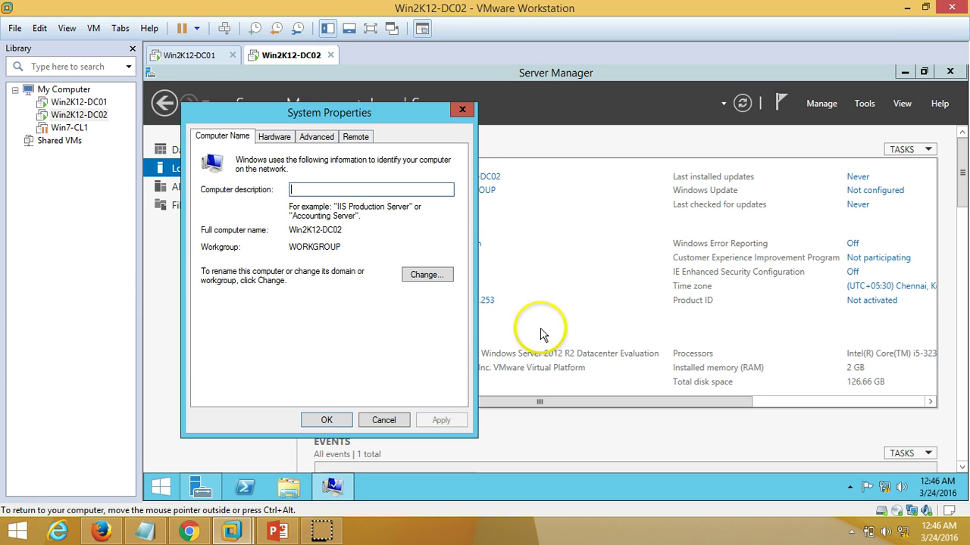
pyautogui.click(430, 285)
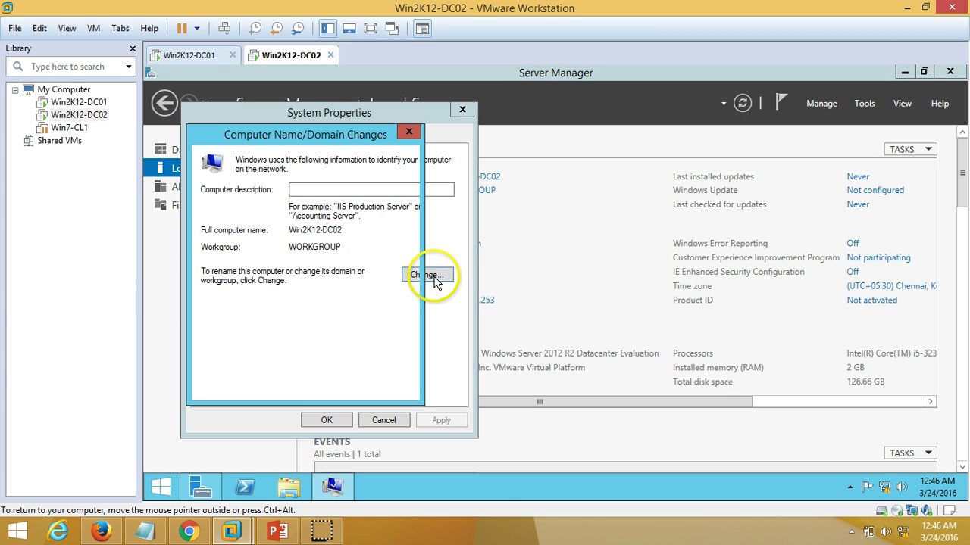
pyautogui.click(214, 304)
pyautogui.click(269, 318)
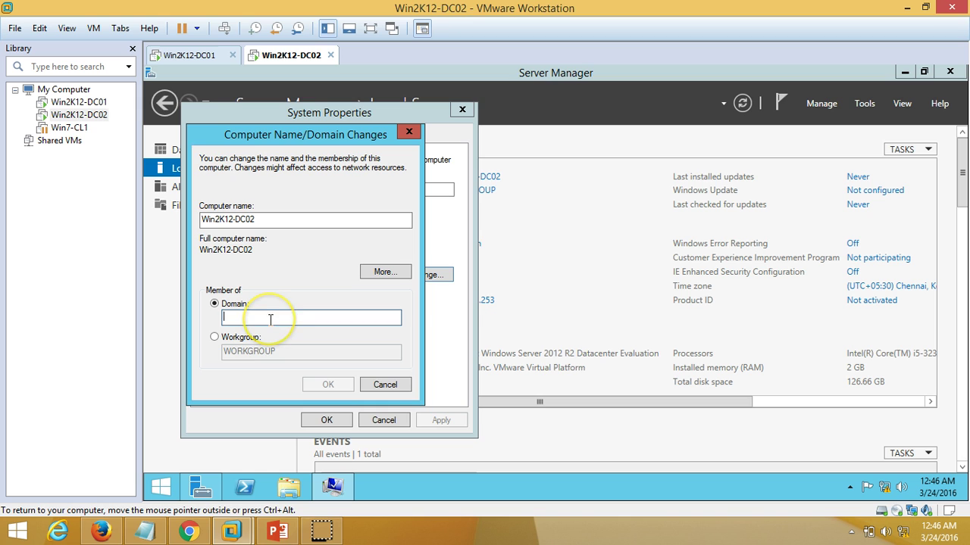
pyautogui.write('victorinfosol')
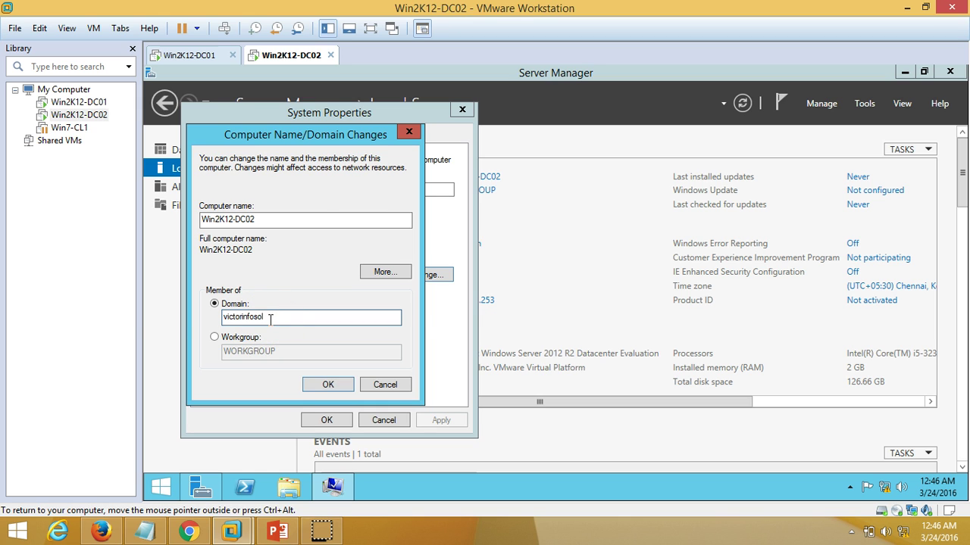
pyautogui.press('Return')
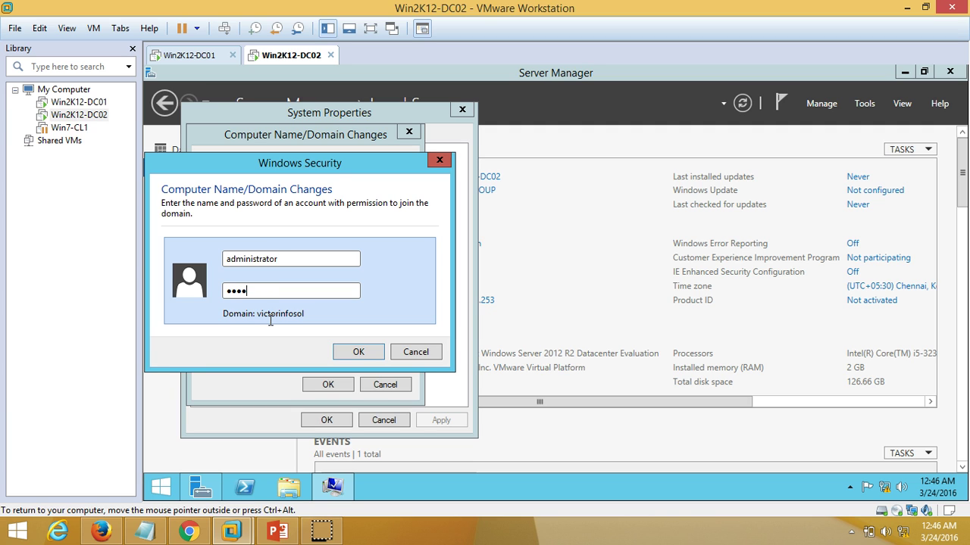
# Step: Supply administrator credentials, acknowledge the welcome and restart notices, and restart the server now
pyautogui.press('Return')
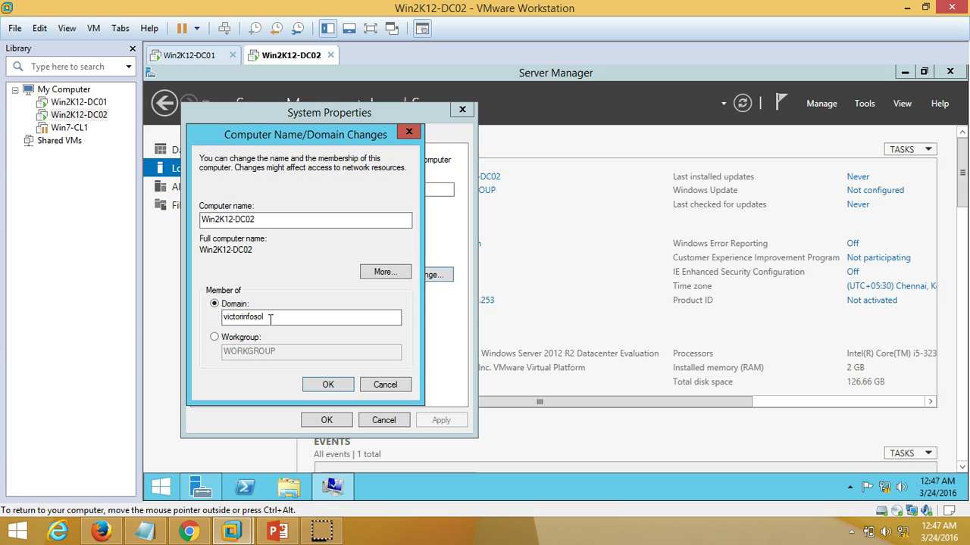
pyautogui.press('Return')
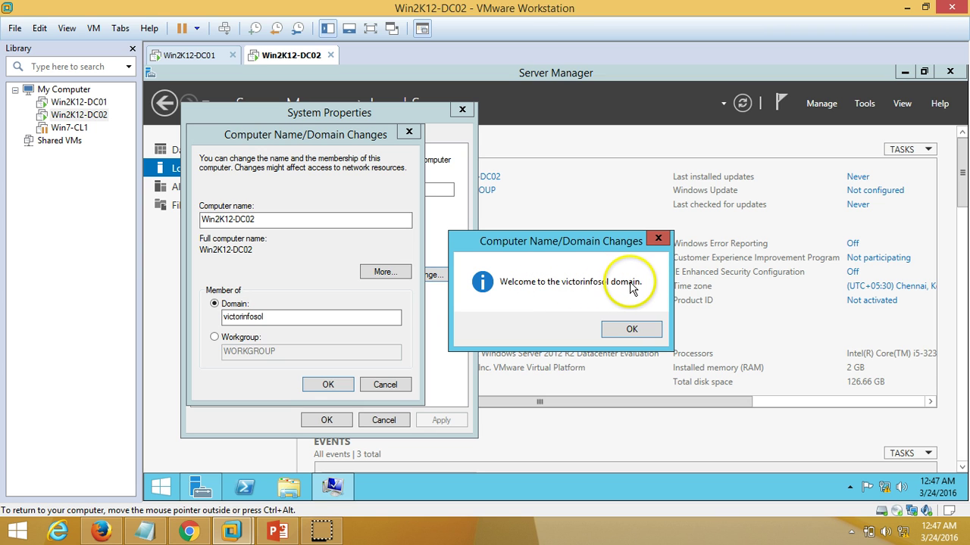
pyautogui.click(629, 329)
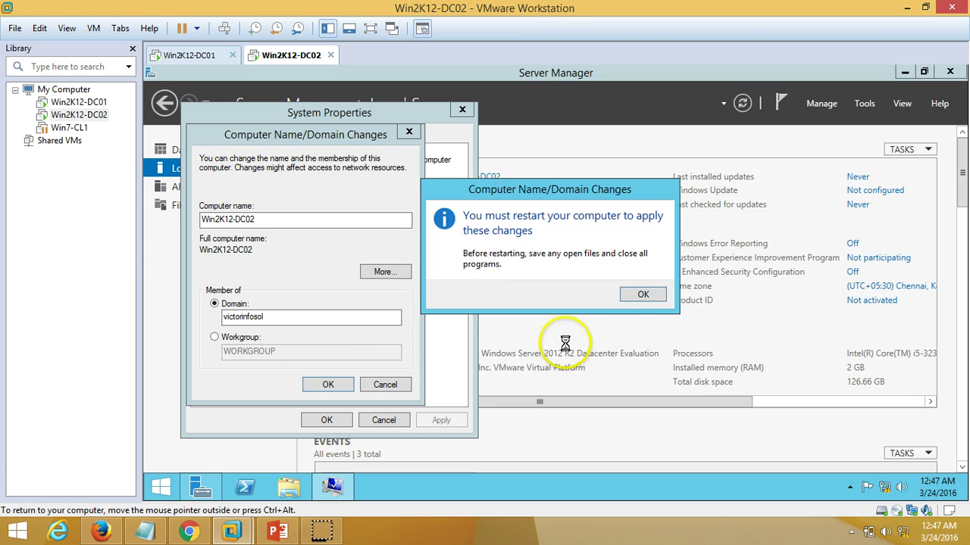
pyautogui.click(643, 294)
pyautogui.click(326, 420)
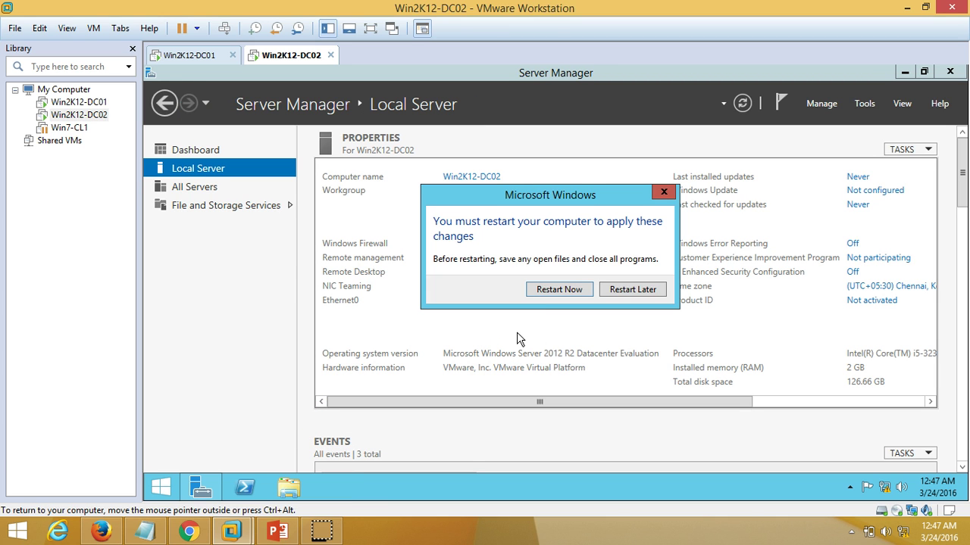
pyautogui.click(553, 291)
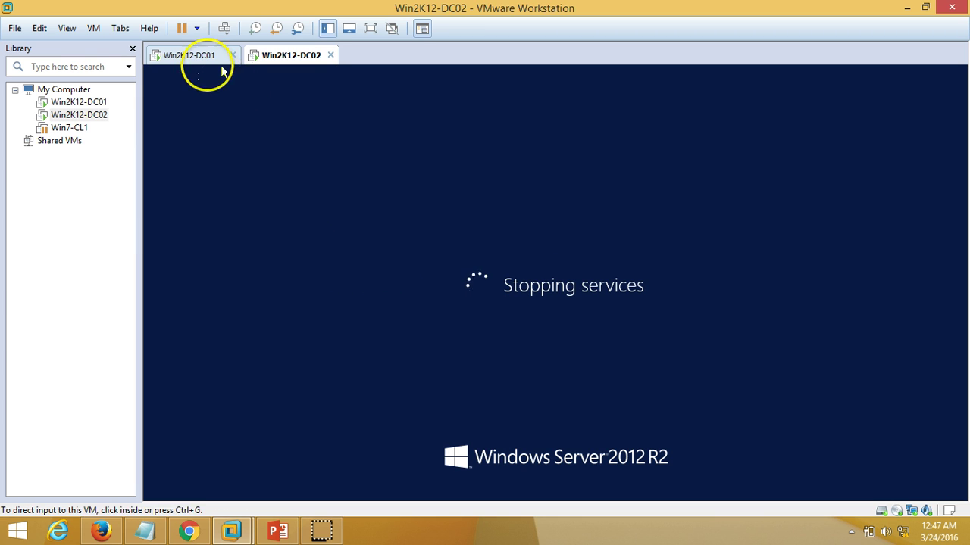
# Step: On Win2K12-DC01, open the Administrator account's properties from the Users container
pyautogui.click(199, 57)
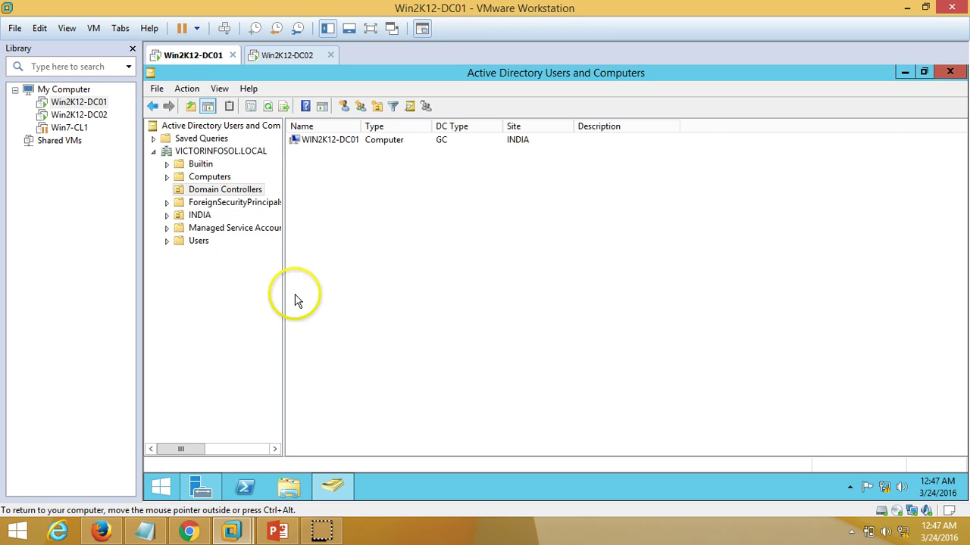
pyautogui.click(194, 244)
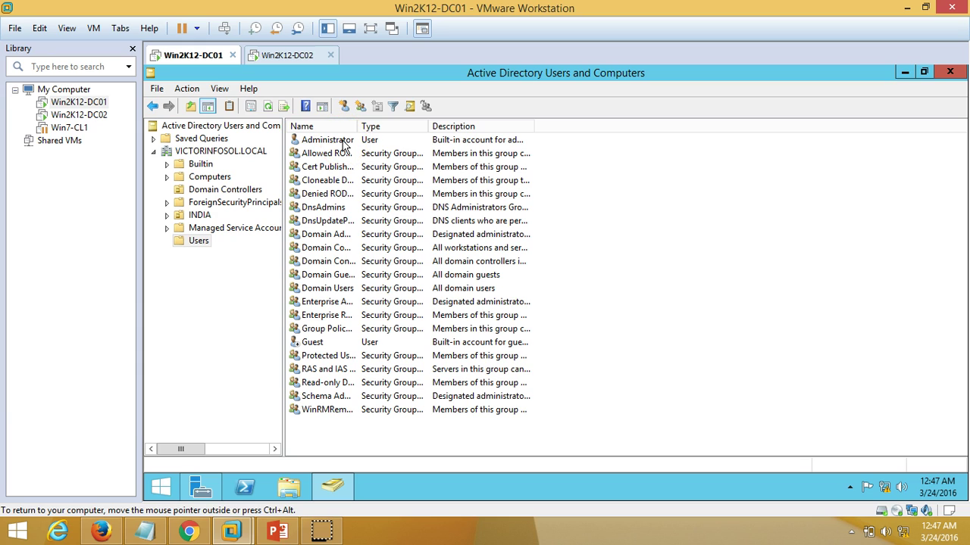
pyautogui.click(344, 142)
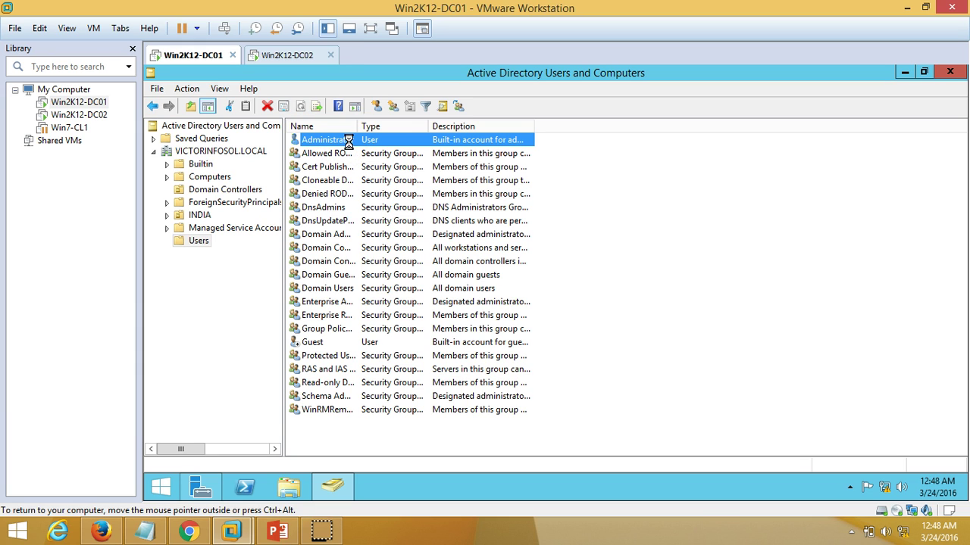
pyautogui.rightClick(349, 142)
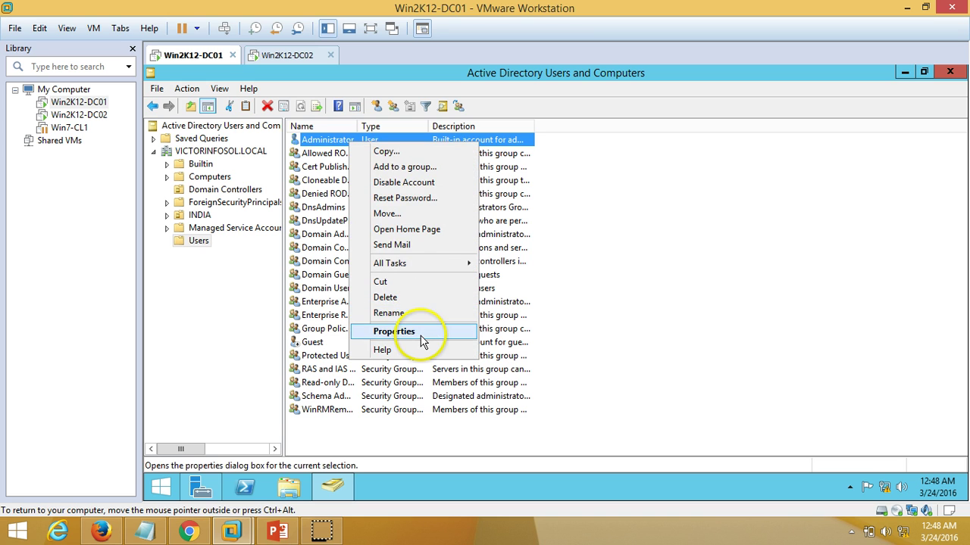
pyautogui.click(421, 331)
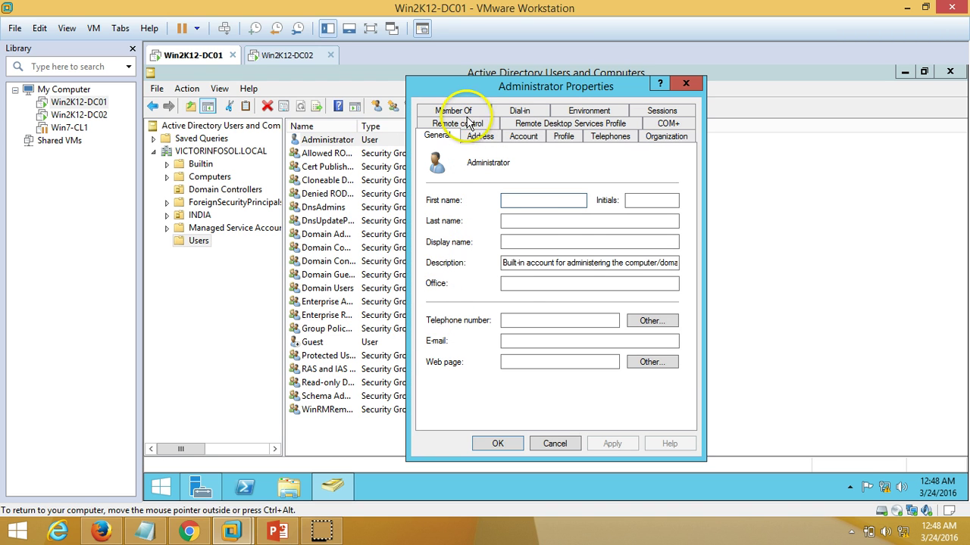
# Step: Review Administrator's groups (Domain Admins, Enterprise Admins, Schema Admins) and close the properties
pyautogui.click(453, 110)
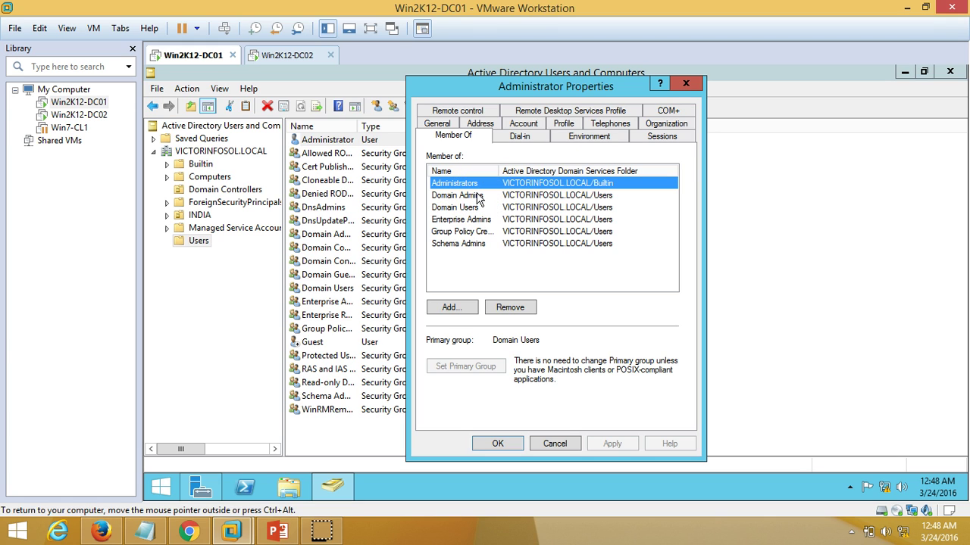
pyautogui.click(478, 196)
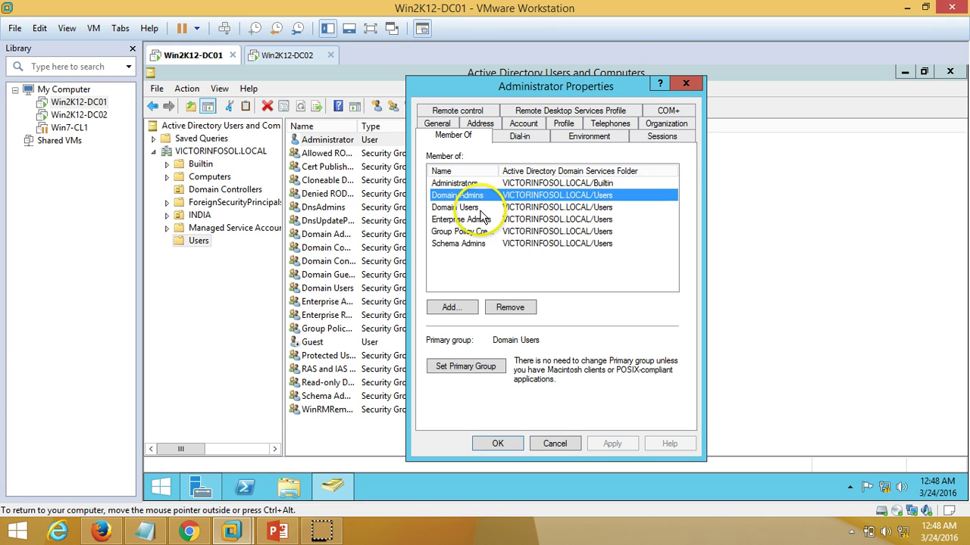
pyautogui.click(480, 208)
pyautogui.click(480, 220)
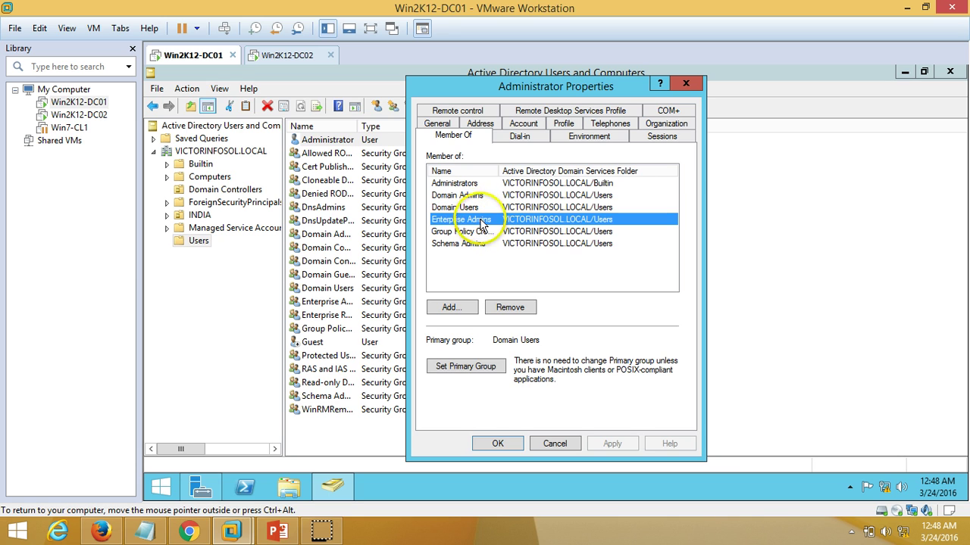
pyautogui.click(455, 232)
pyautogui.doubleClick(498, 170)
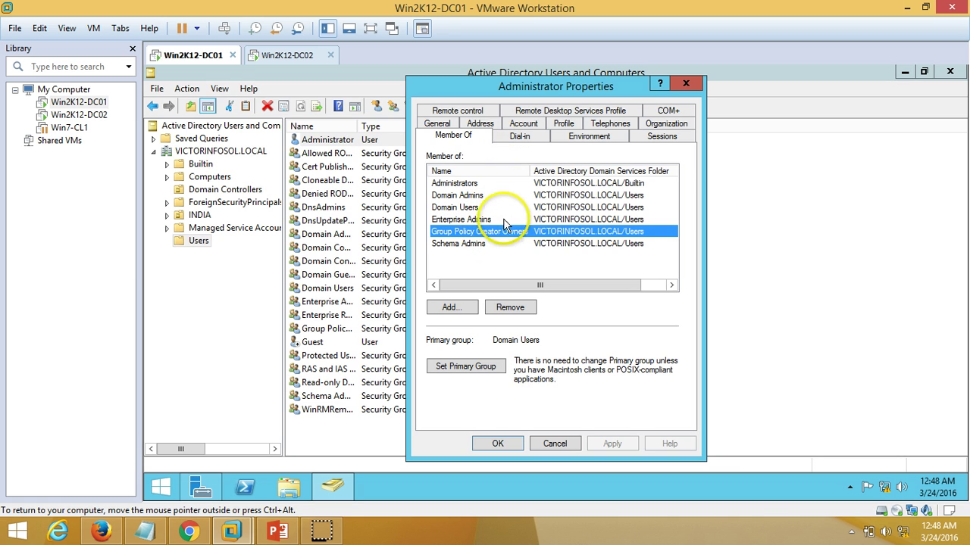
pyautogui.click(500, 243)
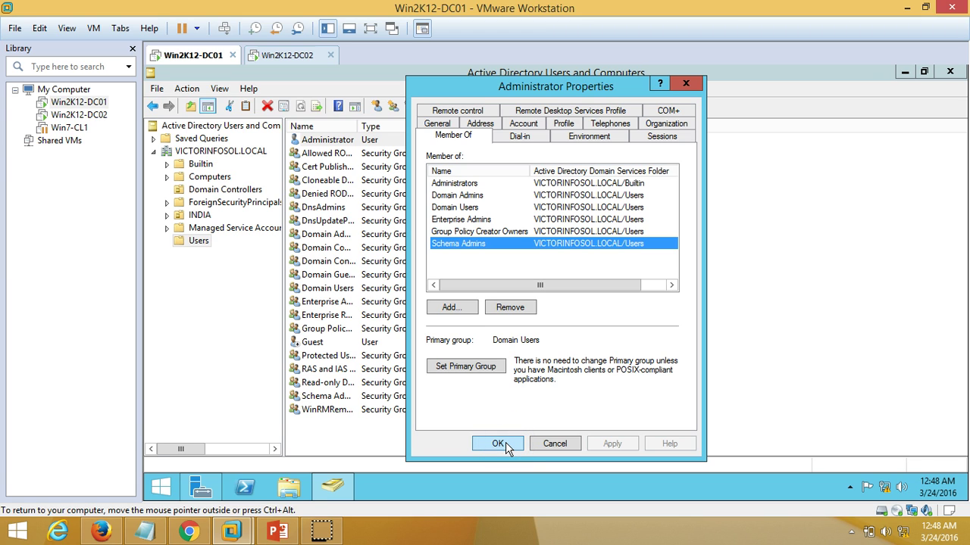
pyautogui.click(503, 444)
pyautogui.click(331, 140)
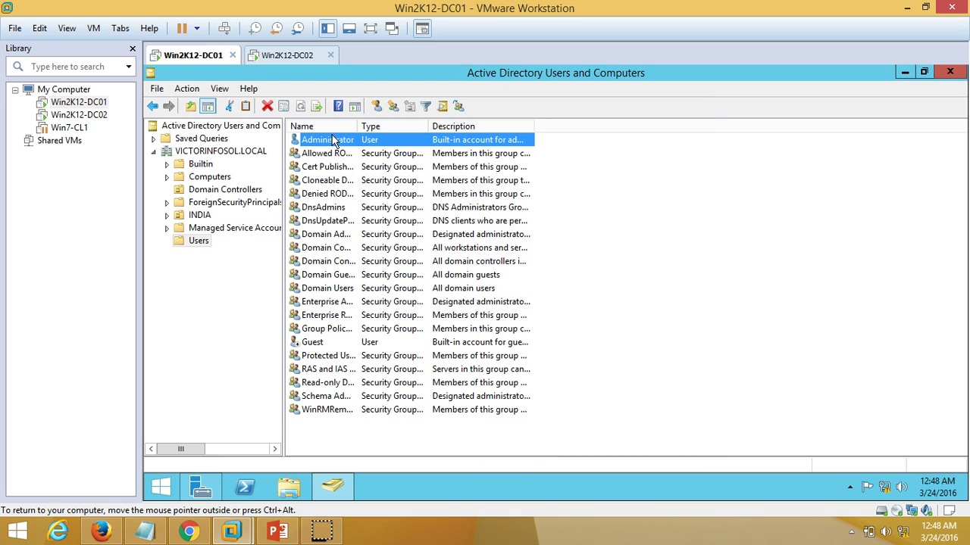
# Step: On Win2K12-DC02, send the secure sign-in sequence and choose to sign in as a different user
pyautogui.click(285, 63)
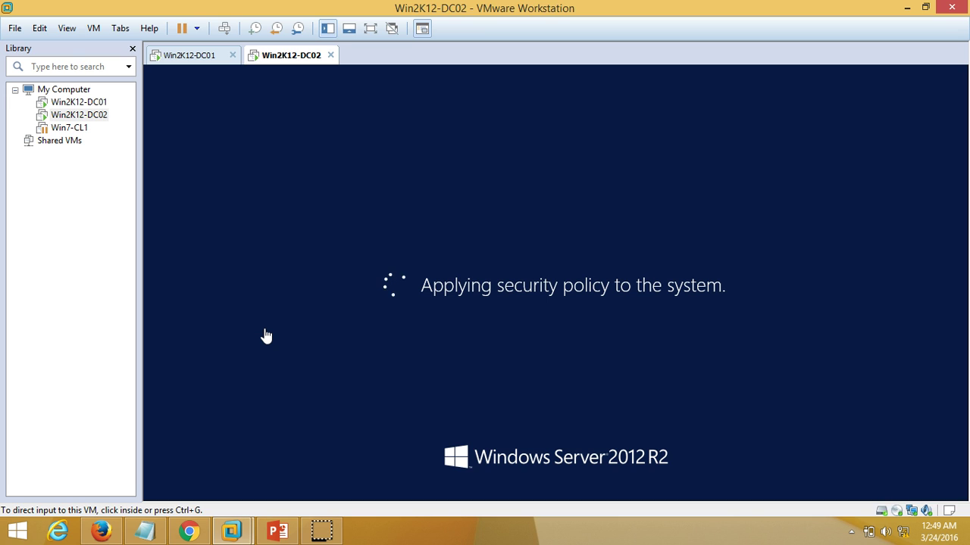
pyautogui.click(296, 425)
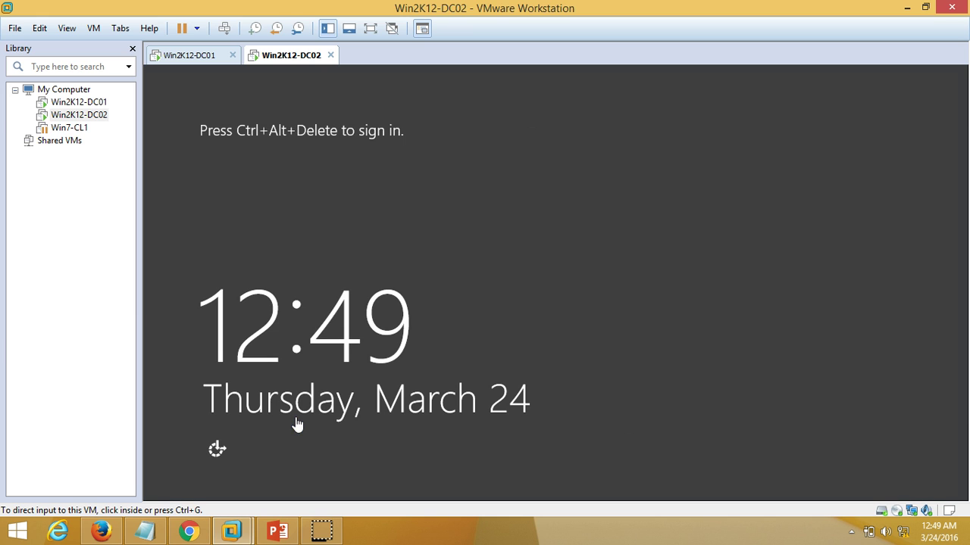
pyautogui.click(304, 413)
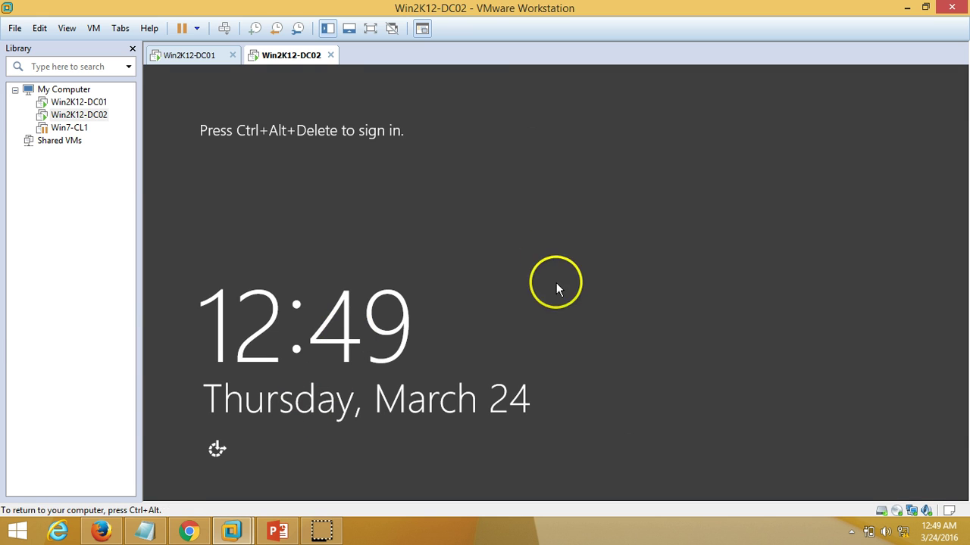
pyautogui.click(225, 30)
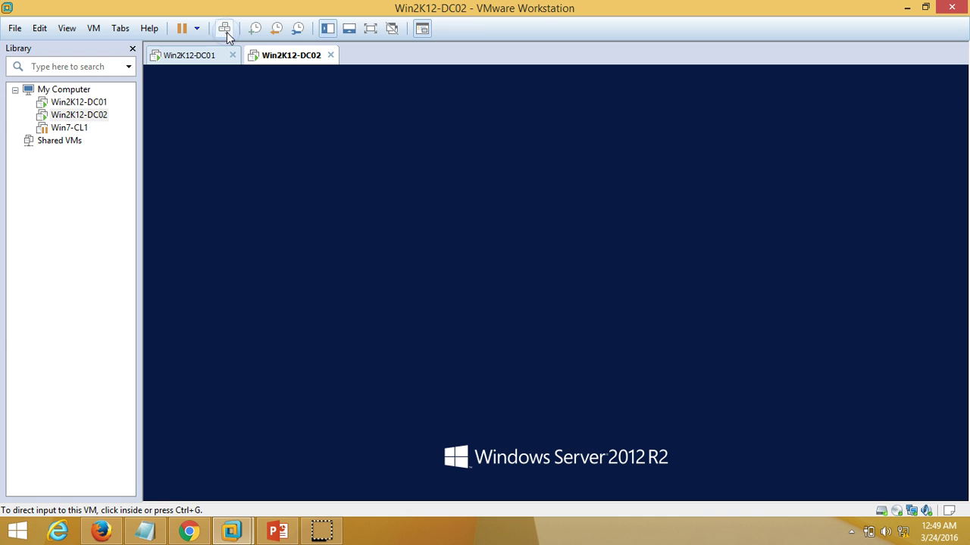
pyautogui.click(608, 251)
pyautogui.click(280, 176)
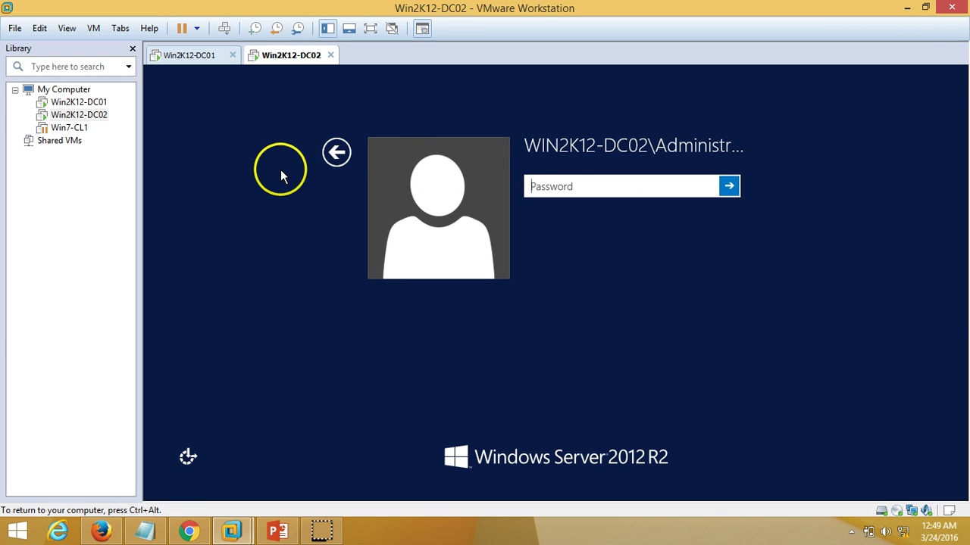
pyautogui.click(336, 151)
pyautogui.click(641, 218)
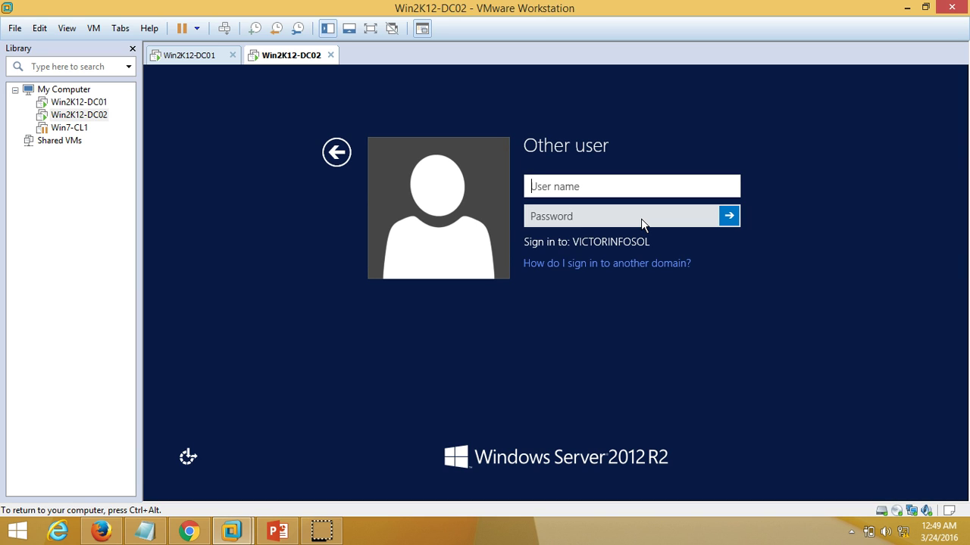
# Step: Sign in as victorinfosol\administrator with the account password, fixing the misspelled domain
pyautogui.write('victorinfosl\\')
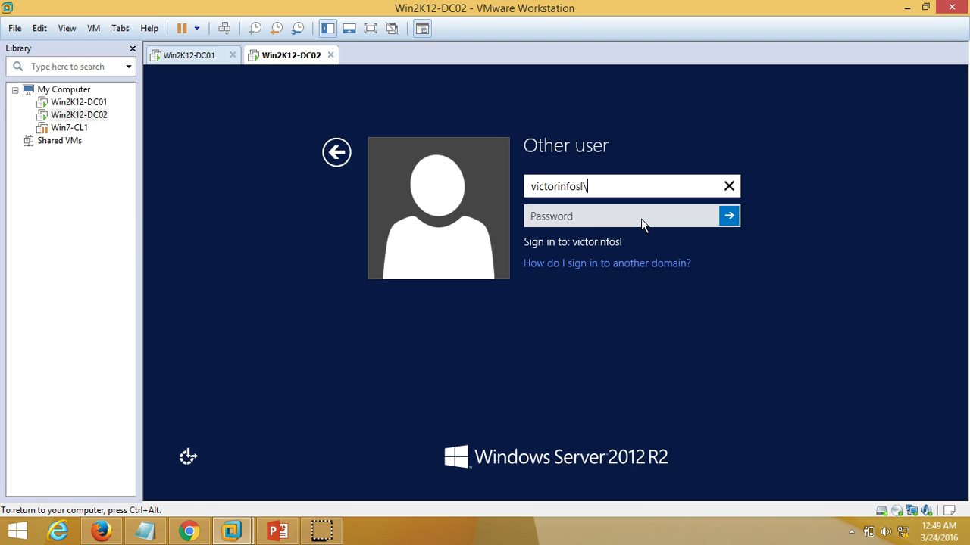
pyautogui.write('administrator')
pyautogui.press('Tab')
pyautogui.write('*****')
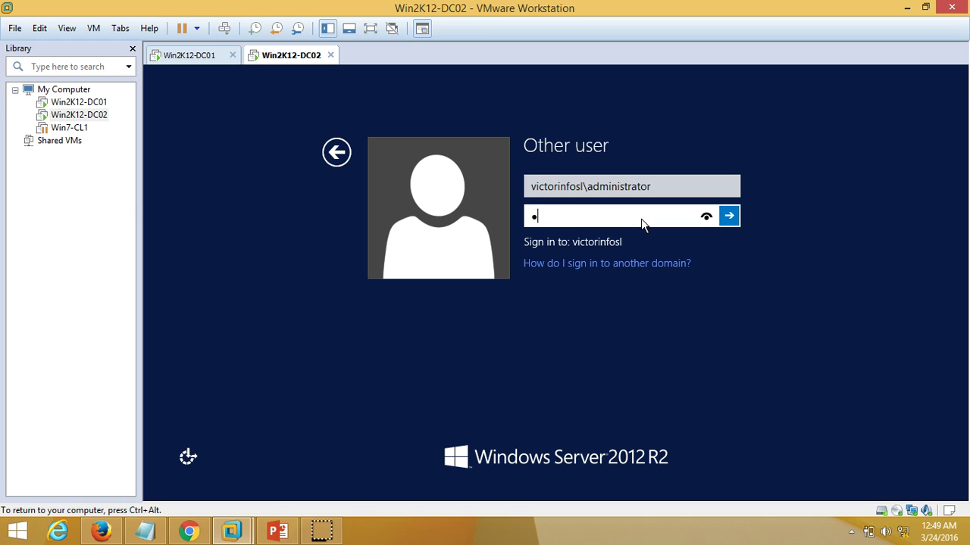
pyautogui.write('***')
pyautogui.click(580, 187)
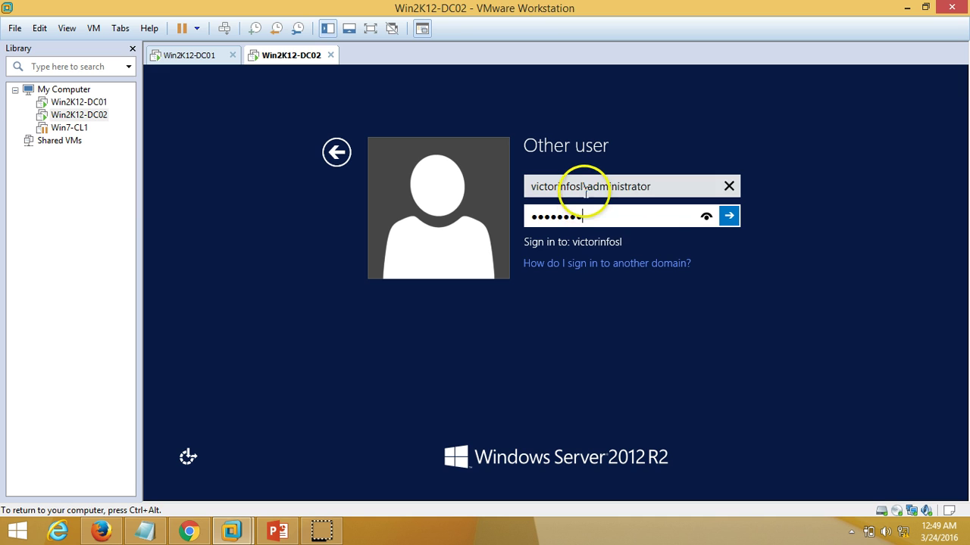
pyautogui.write('o')
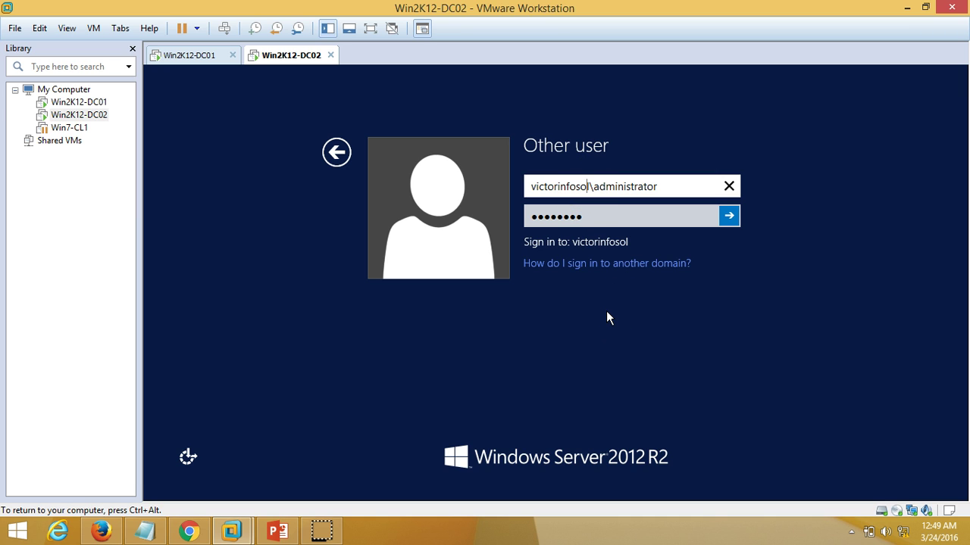
pyautogui.press('Return')
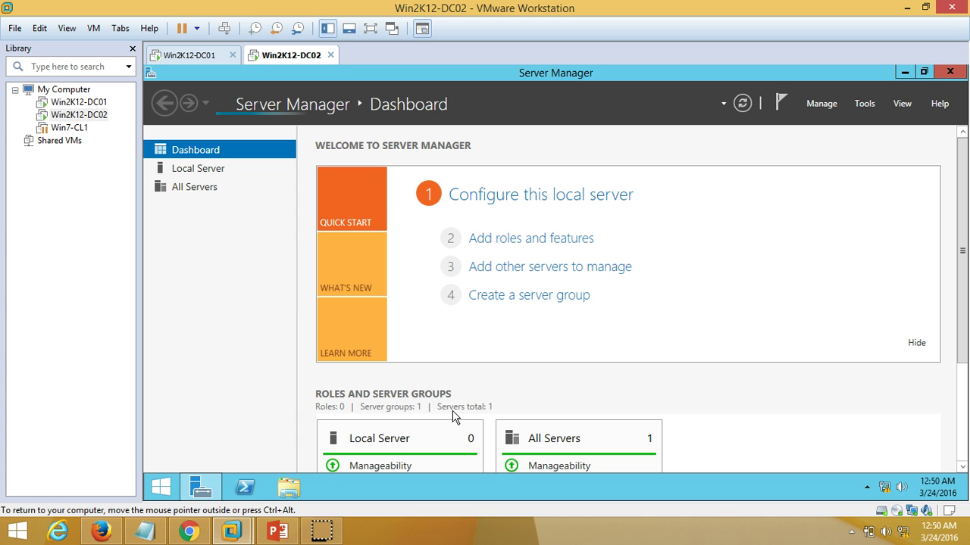
# Step: Hide the Welcome to Server Manager tile on DC02's Dashboard
pyautogui.click(919, 345)
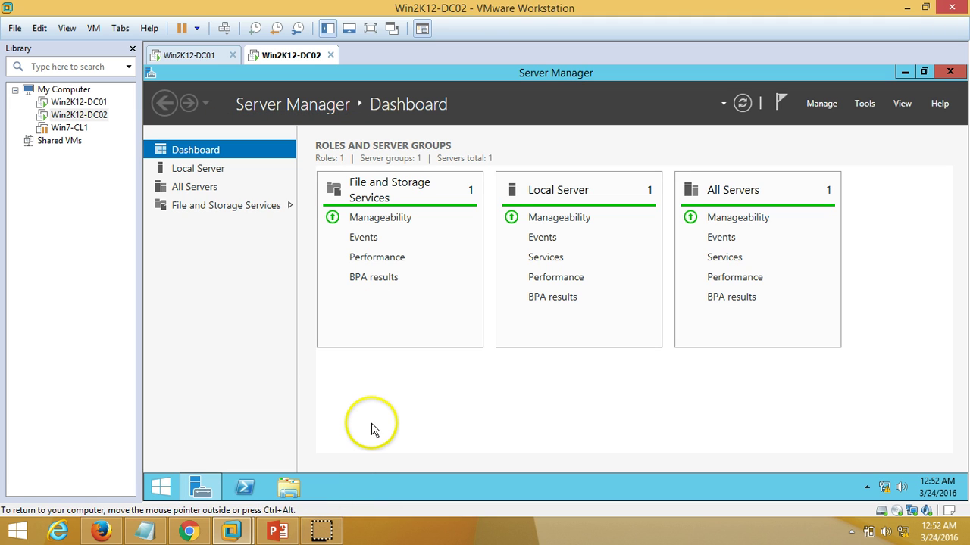
# Step: Start the Add Roles and Features Wizard for a role-based installation targeting DC02
pyautogui.click(824, 110)
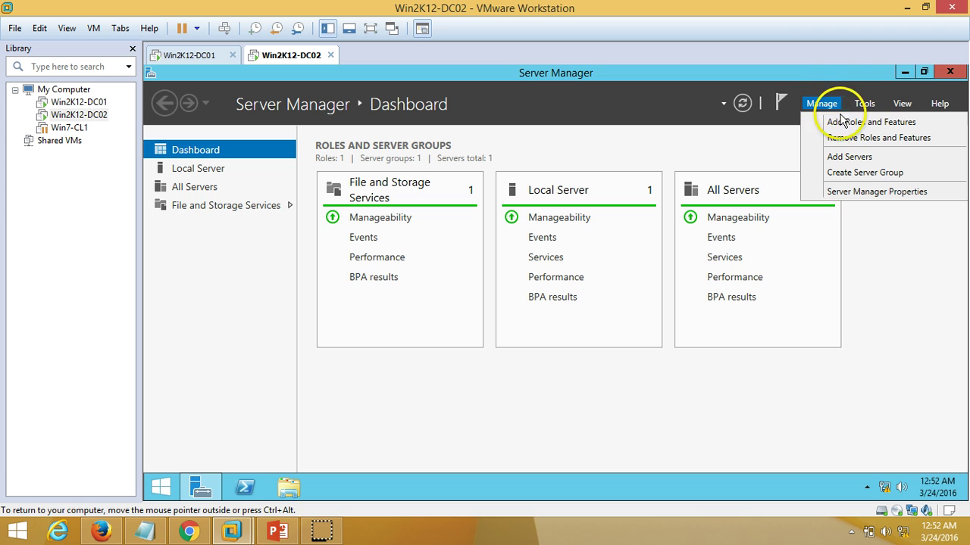
pyautogui.click(882, 127)
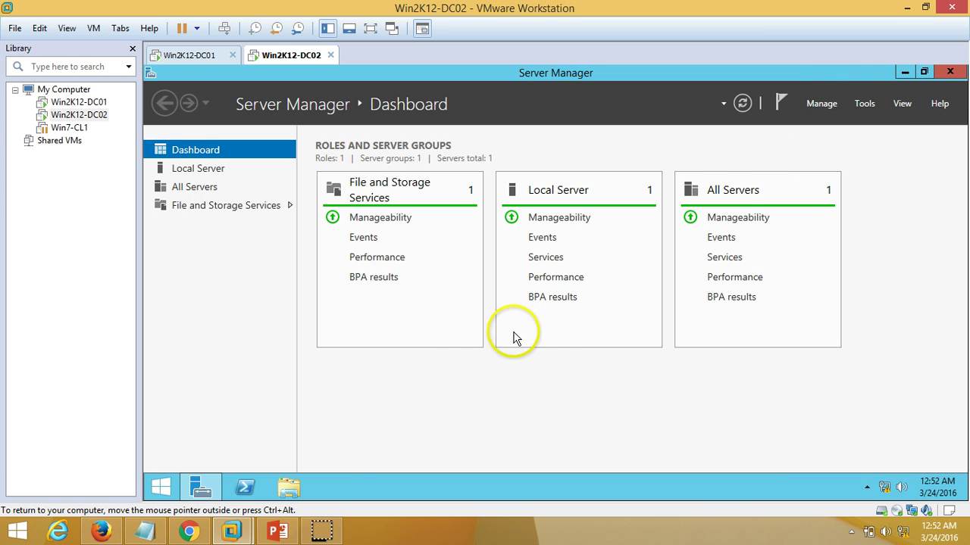
pyautogui.doubleClick(573, 149)
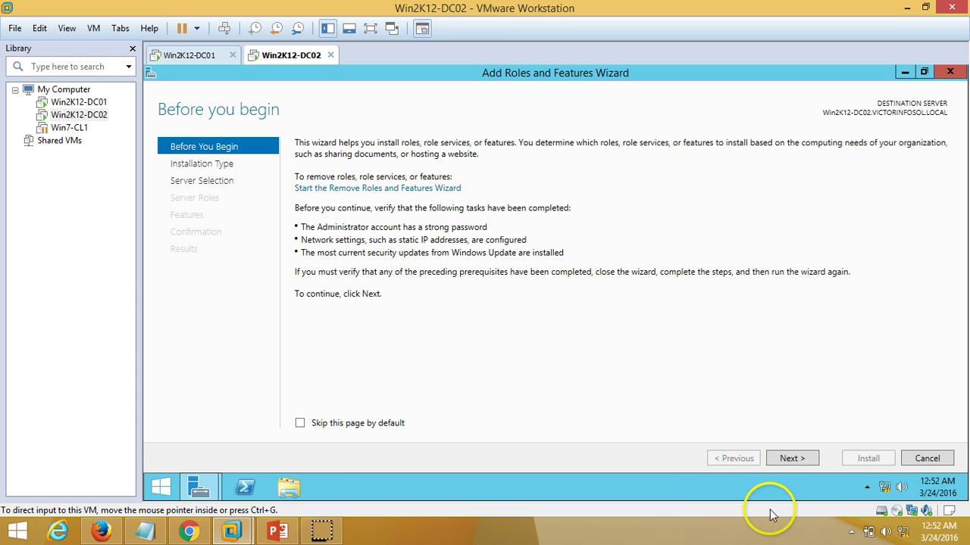
pyautogui.click(797, 459)
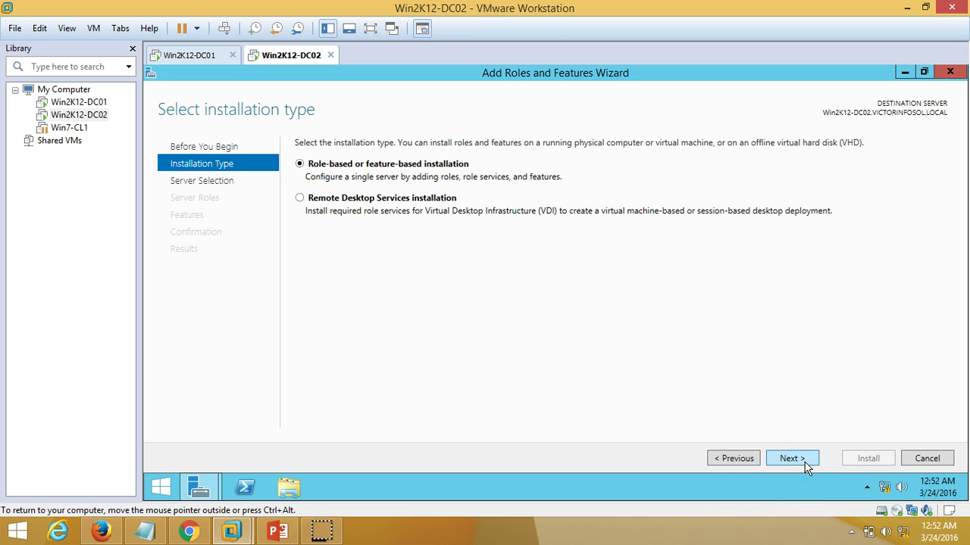
pyautogui.click(803, 463)
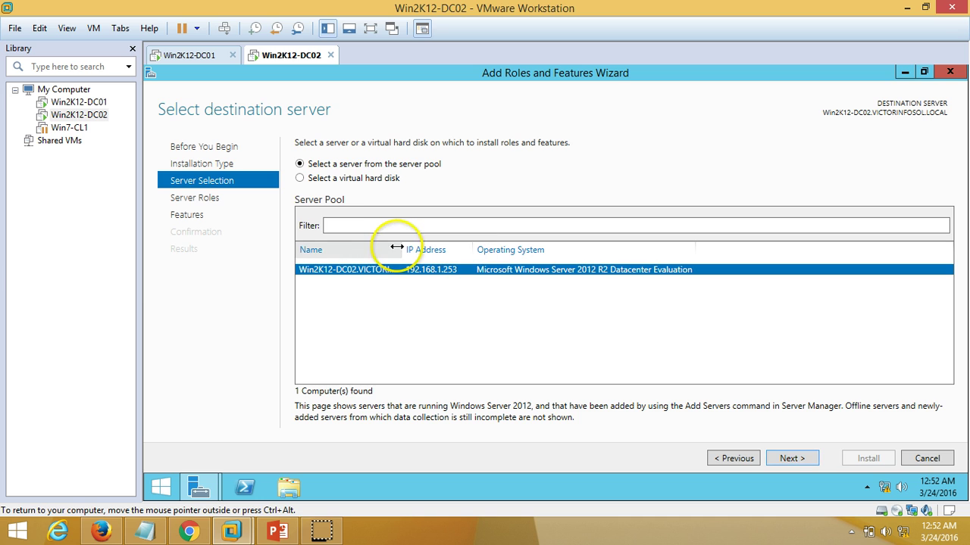
pyautogui.doubleClick(401, 250)
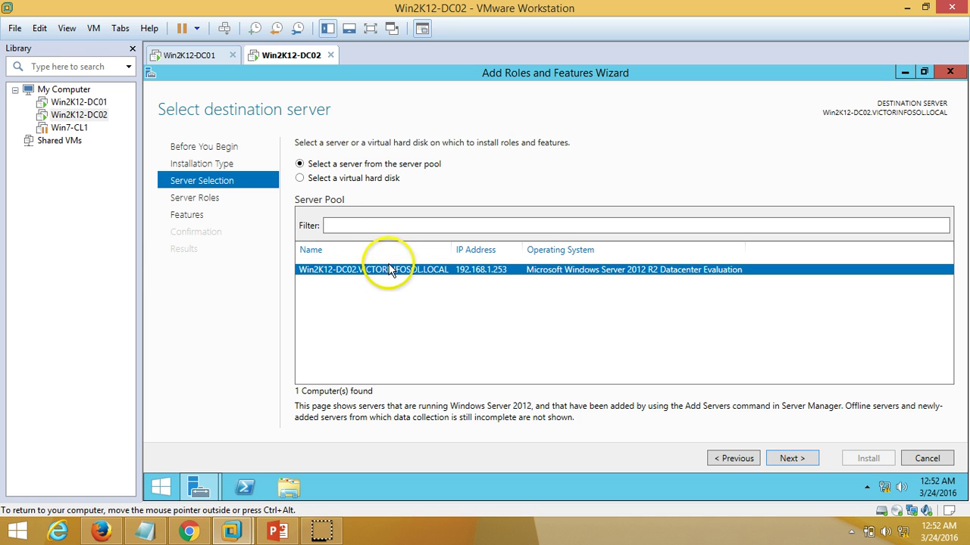
pyautogui.click(790, 461)
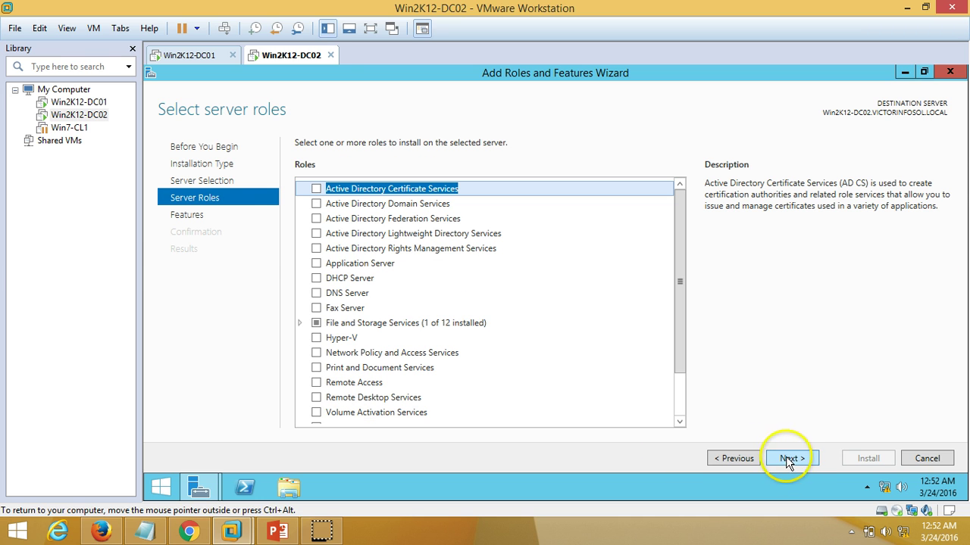
# Step: Select Active Directory Domain Services with its required management features and start the installation
pyautogui.click(317, 204)
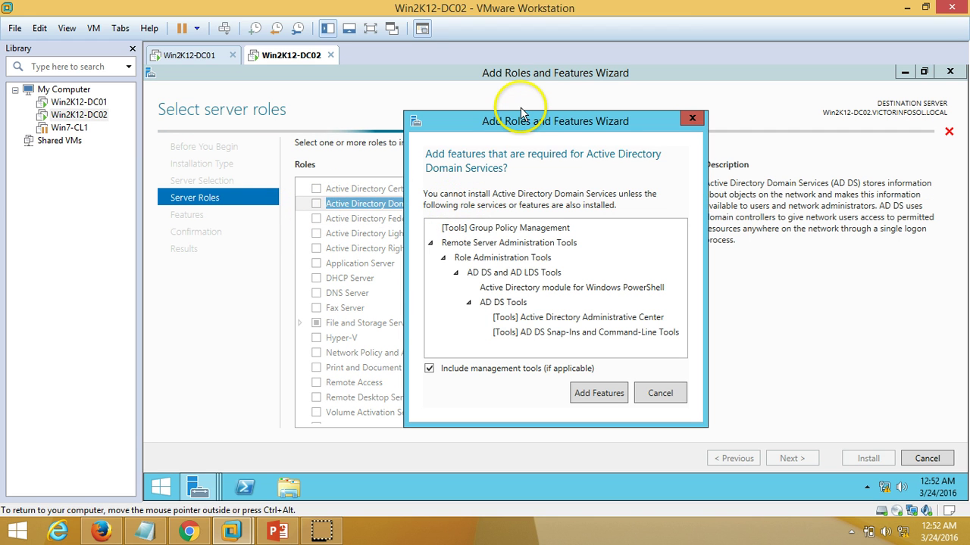
pyautogui.moveTo(580, 121); pyautogui.dragTo(682, 110)
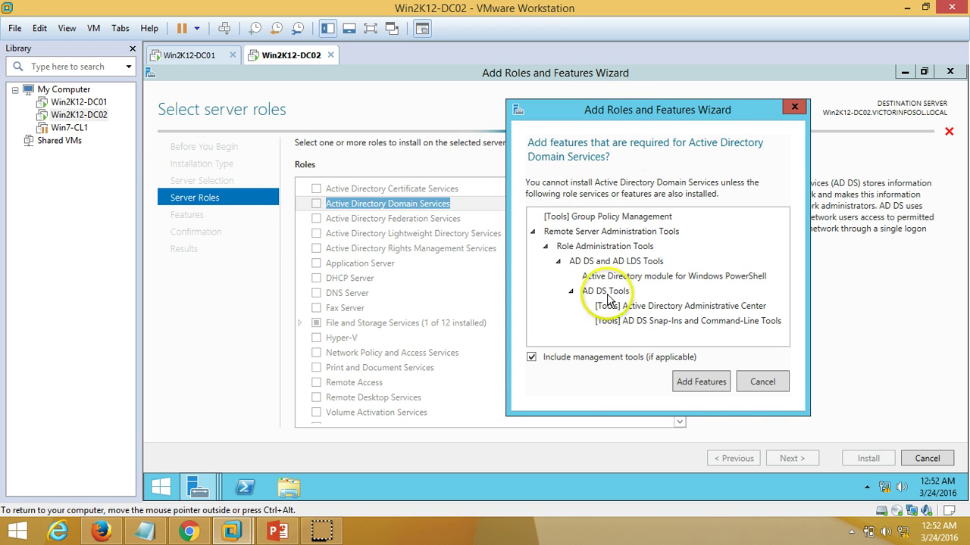
pyautogui.click(708, 383)
pyautogui.click(792, 460)
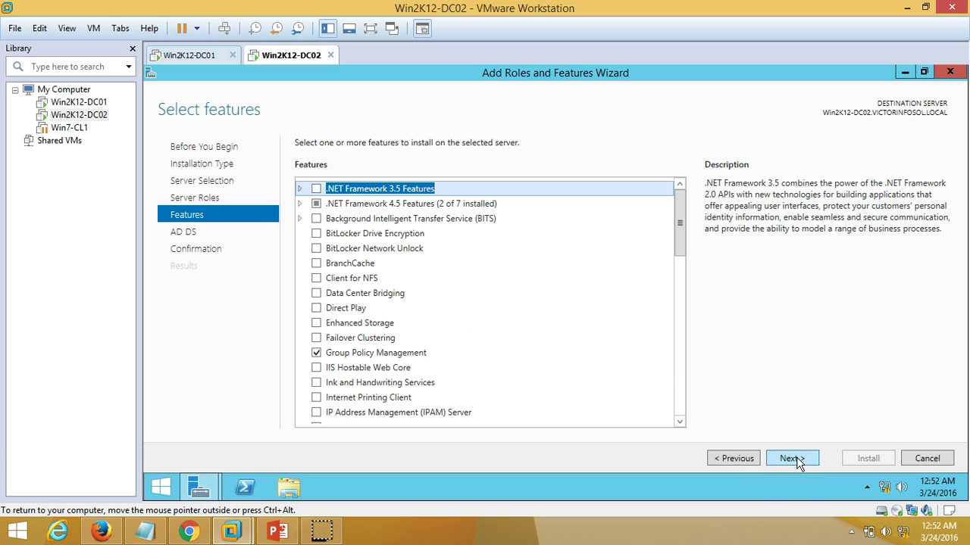
pyautogui.click(797, 459)
pyautogui.click(796, 459)
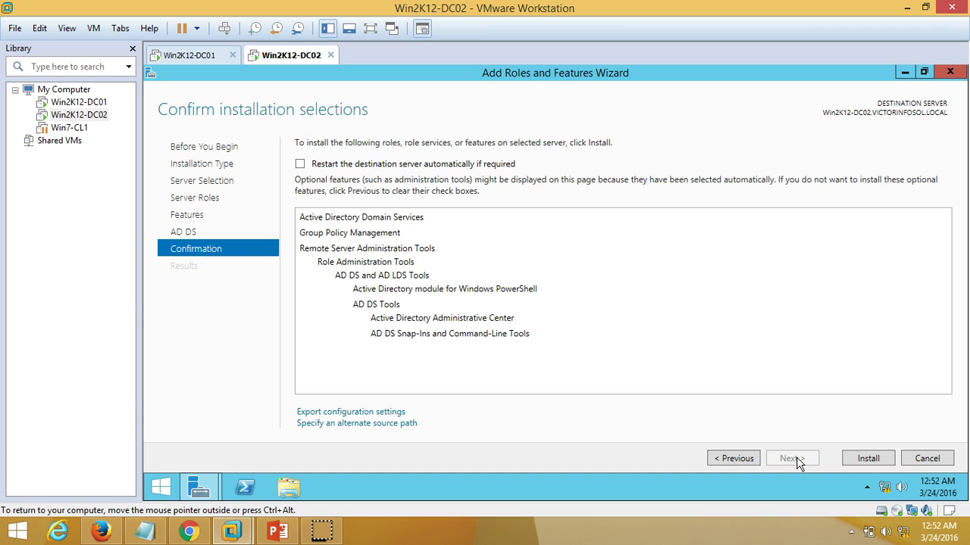
pyautogui.click(875, 460)
pyautogui.click(476, 226)
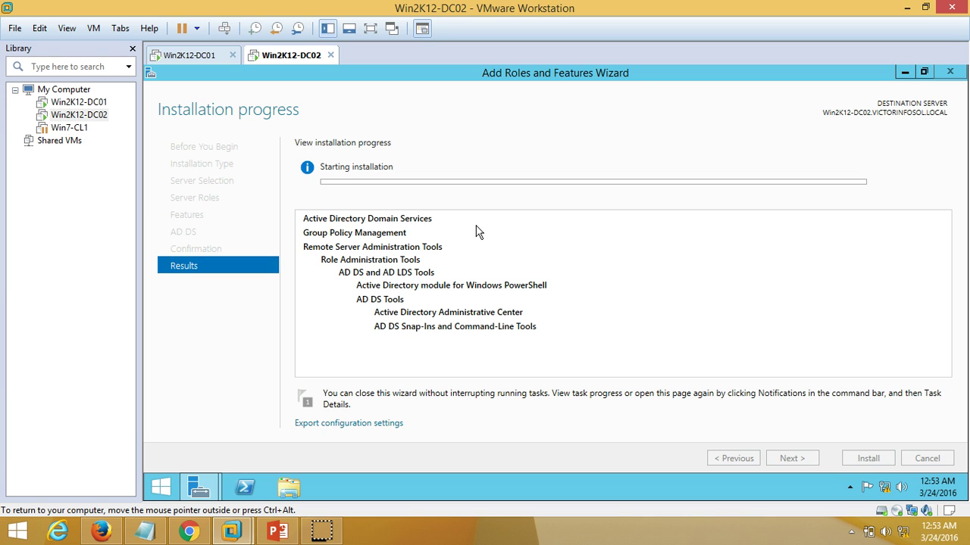
# Step: Follow the AD DS installation on DC02 until it completes successfully
pyautogui.click(511, 180)
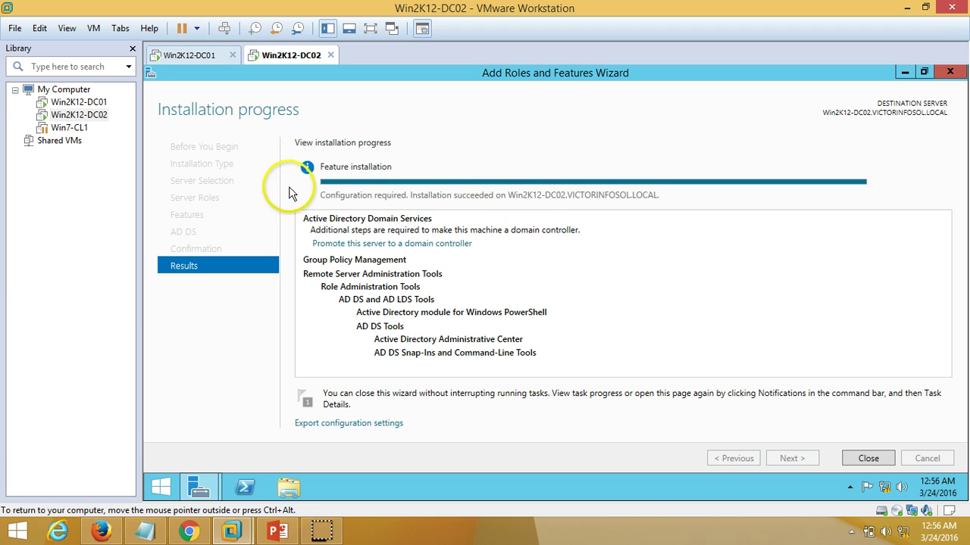
# Step: Launch DC02's domain controller promotion wizard, maximised, choosing to add a controller to existing VICTORINFOSOL.LOCAL
pyautogui.click(359, 250)
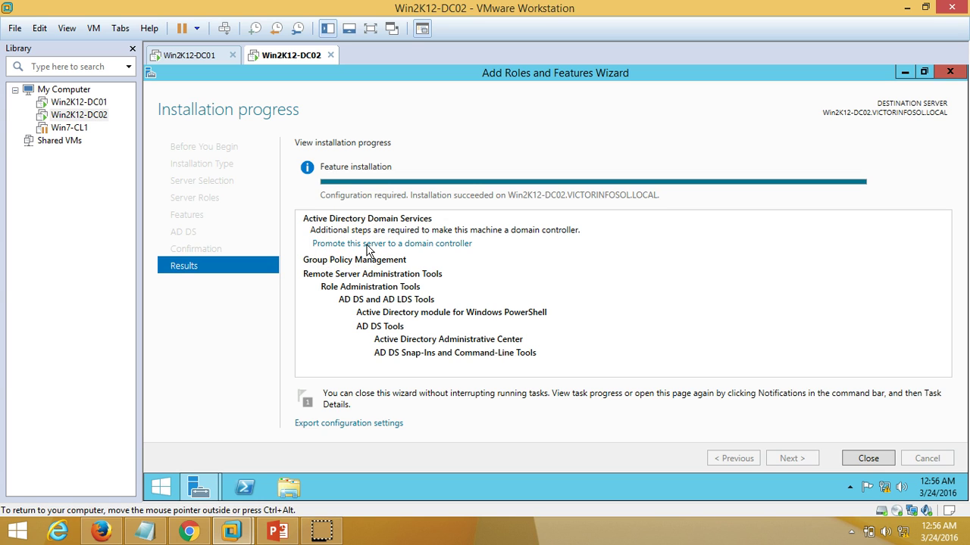
pyautogui.click(460, 94)
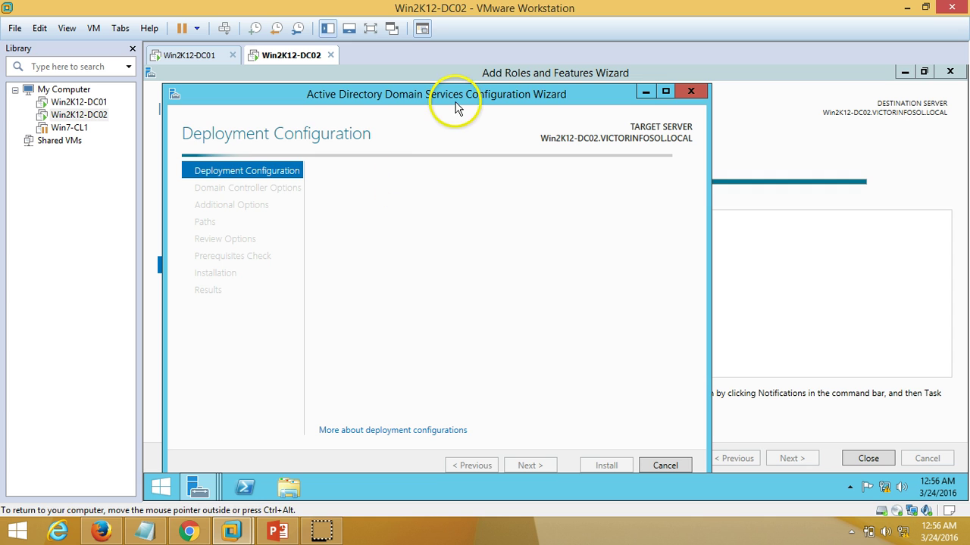
pyautogui.click(466, 94)
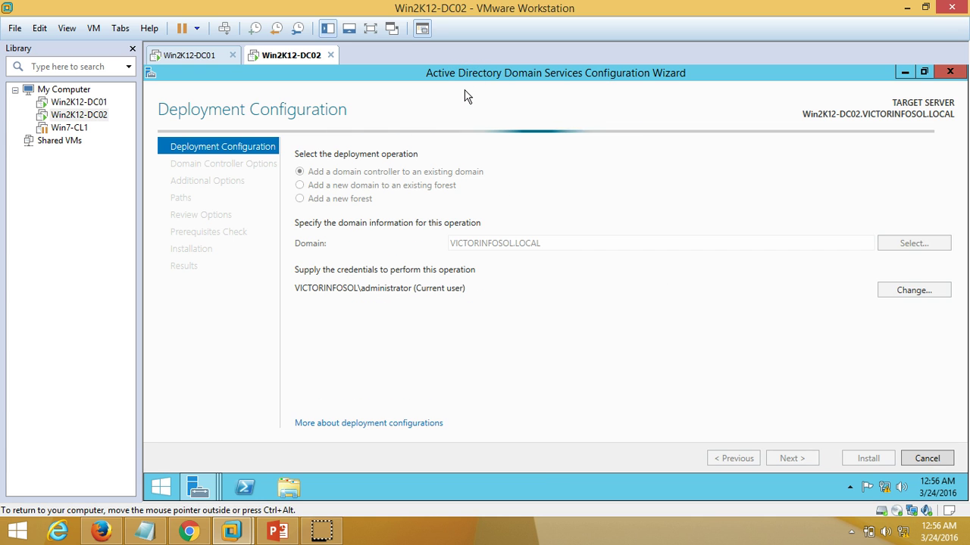
pyautogui.click(566, 73)
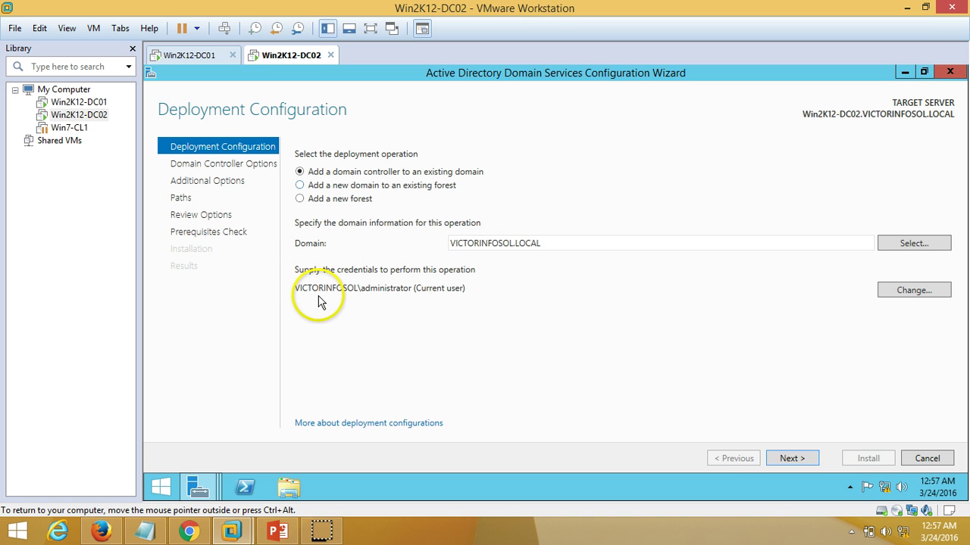
pyautogui.press('Down')
pyautogui.click(355, 171)
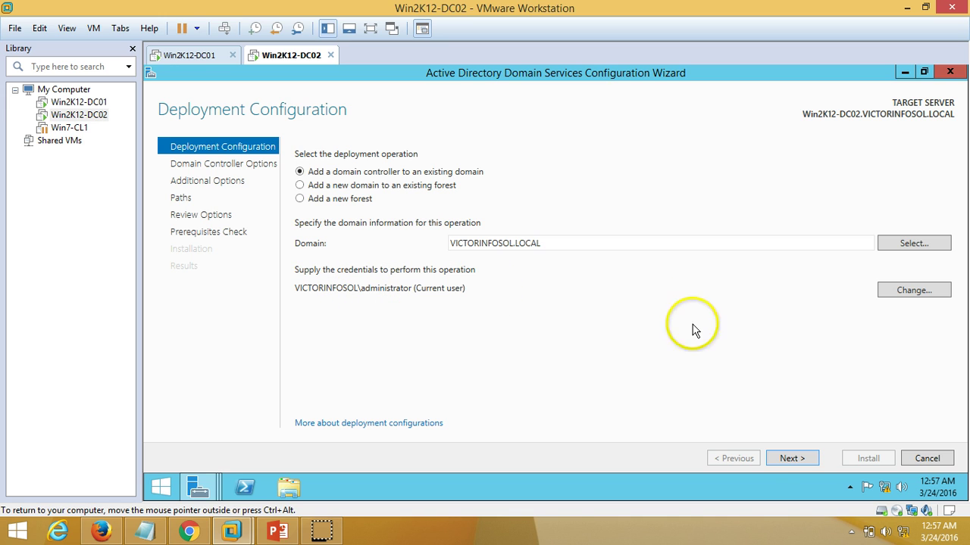
# Step: Keep DNS server and Global Catalog in site INDIA, and enter and confirm the DSRM password
pyautogui.click(798, 462)
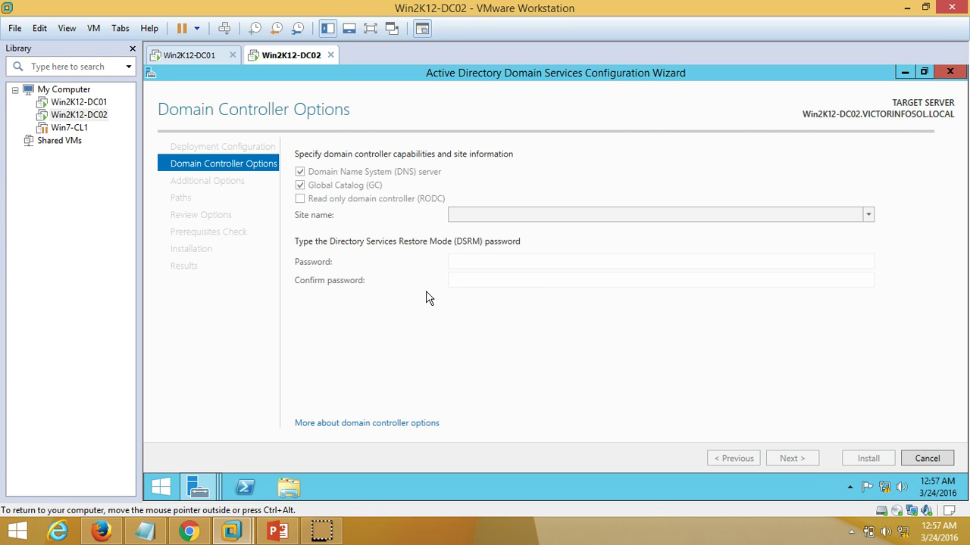
pyautogui.click(466, 265)
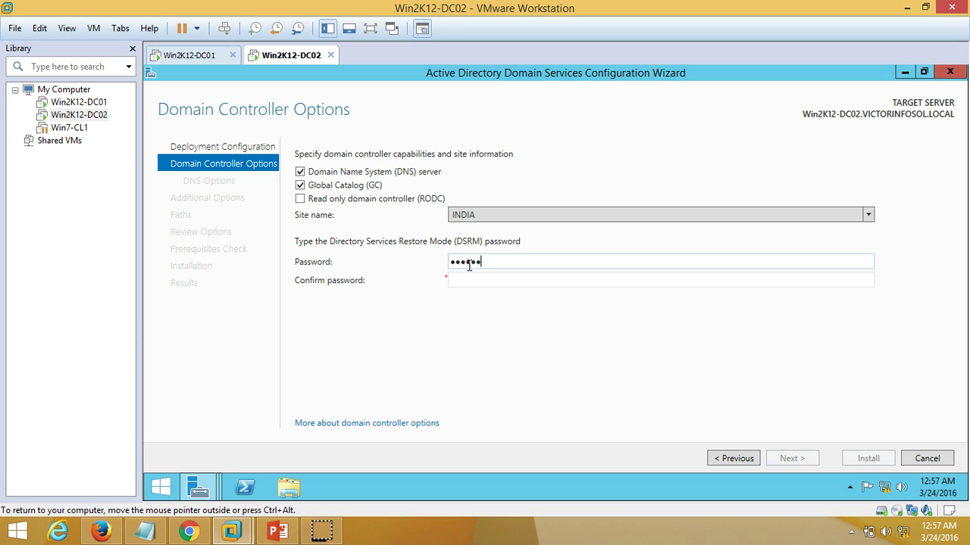
pyautogui.press('Tab')
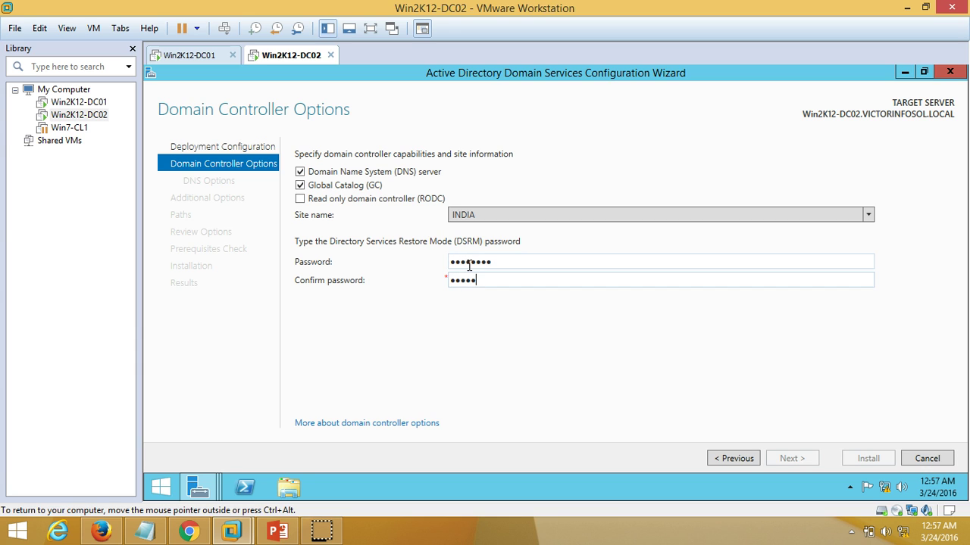
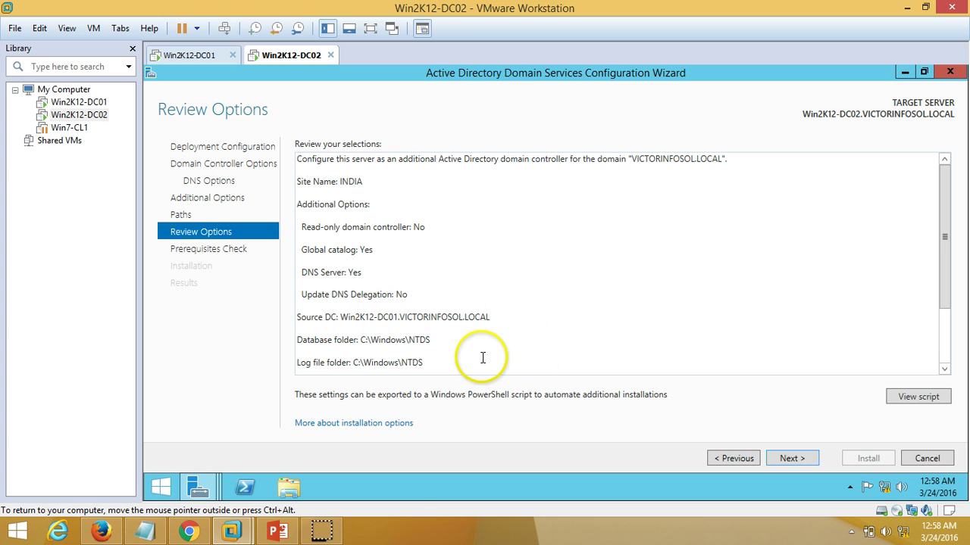
# Step: Open the AD DS deployment settings as a PowerShell script in Notepad
pyautogui.hotkey('ctrl', 'a')
pyautogui.click(522, 307)
pyautogui.scroll(-3, 522, 306)
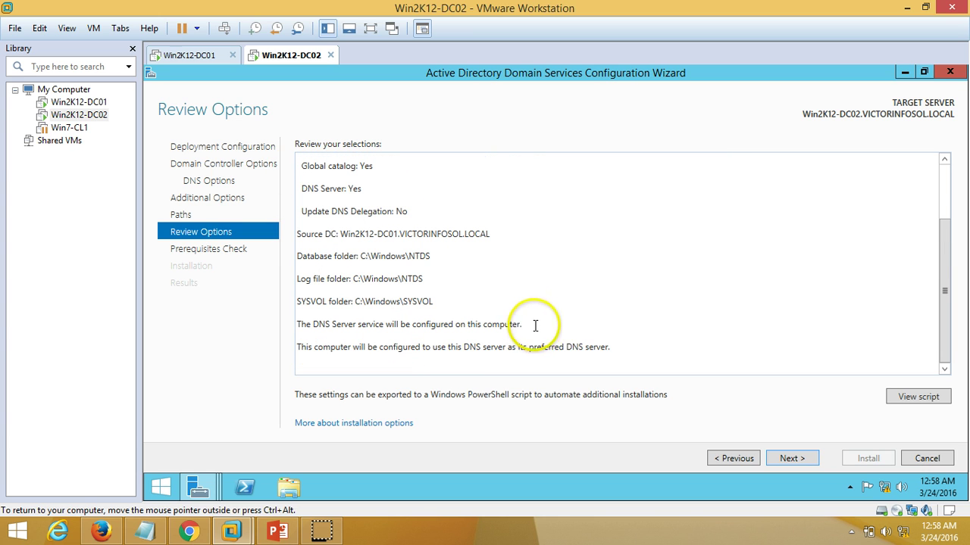
pyautogui.click(909, 407)
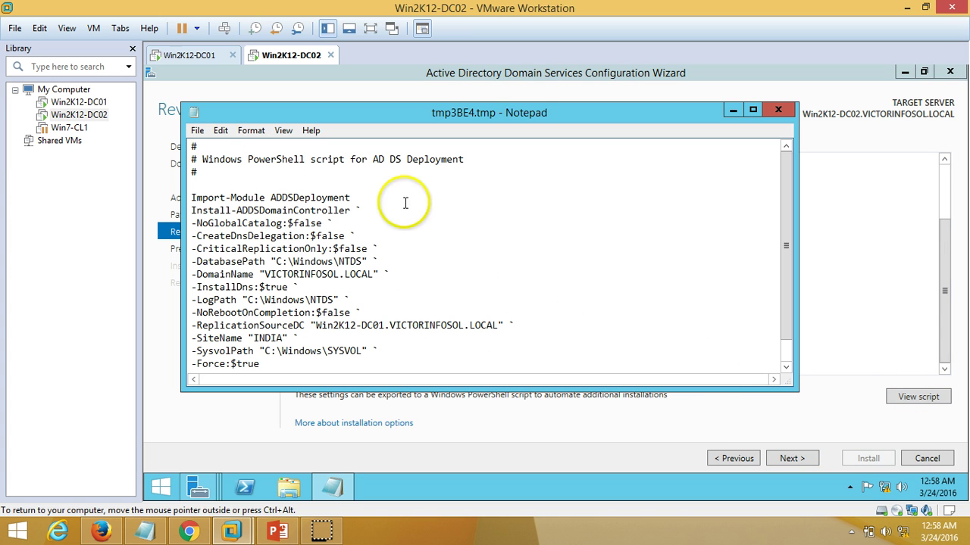
# Step: Save the script to the Desktop as 'ADC Installation' and close Notepad
pyautogui.click(199, 130)
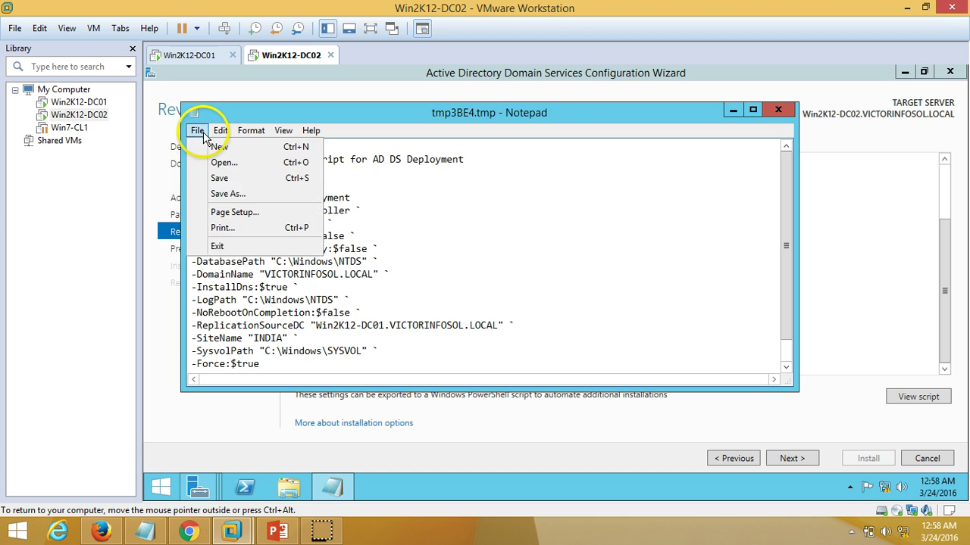
pyautogui.click(225, 193)
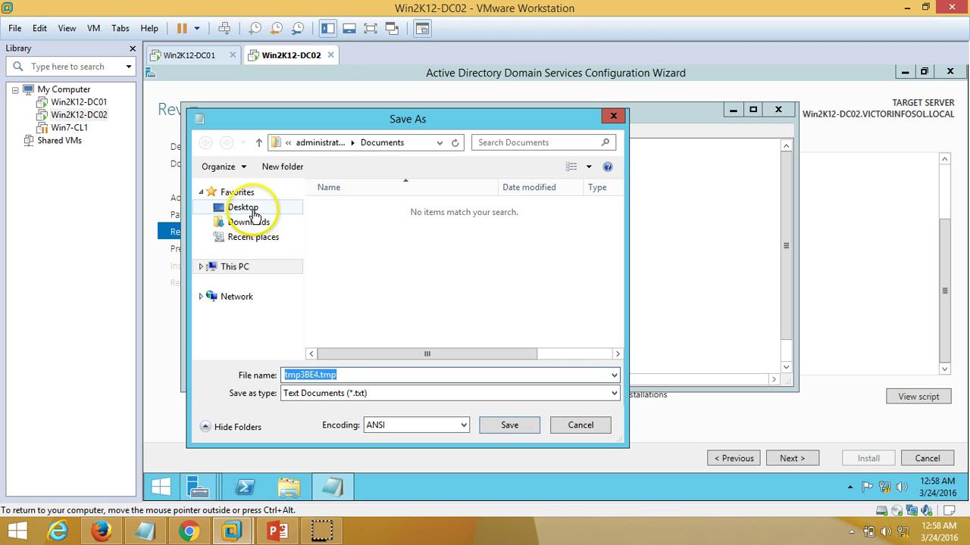
pyautogui.click(250, 210)
pyautogui.click(358, 377)
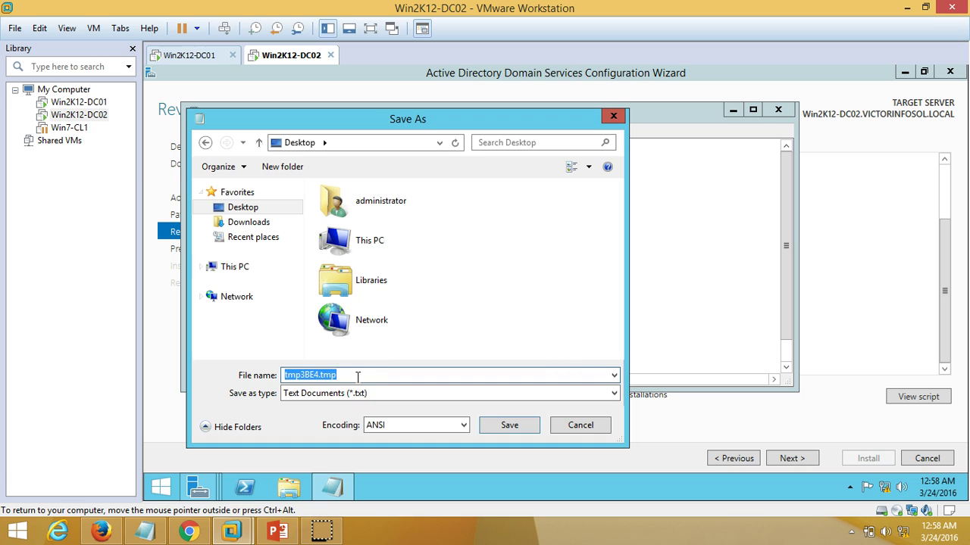
pyautogui.write('ADC Installation')
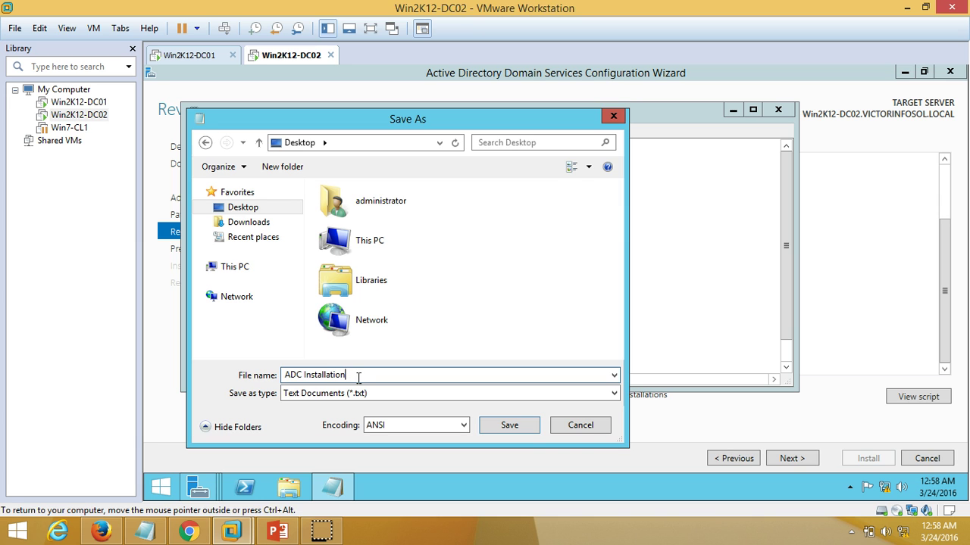
pyautogui.click(509, 425)
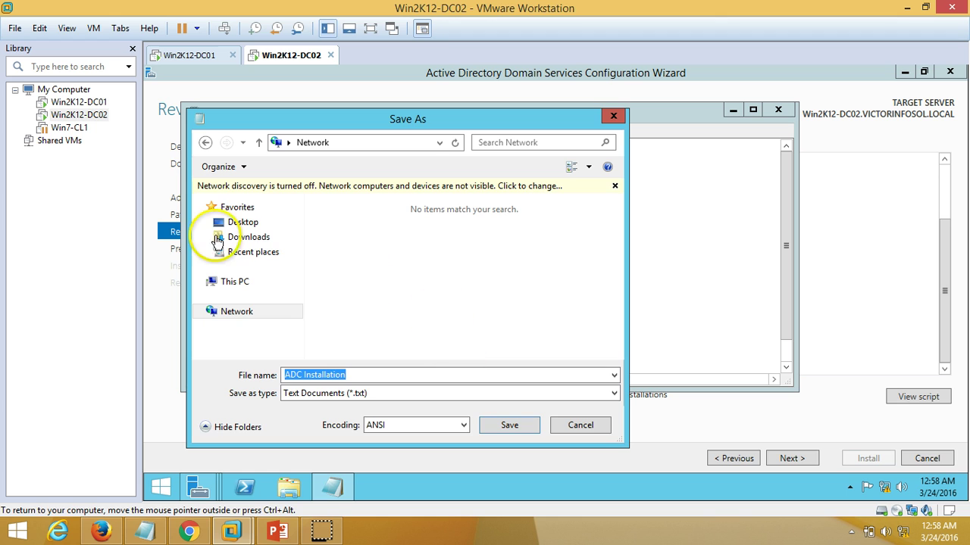
pyautogui.click(241, 222)
pyautogui.click(507, 425)
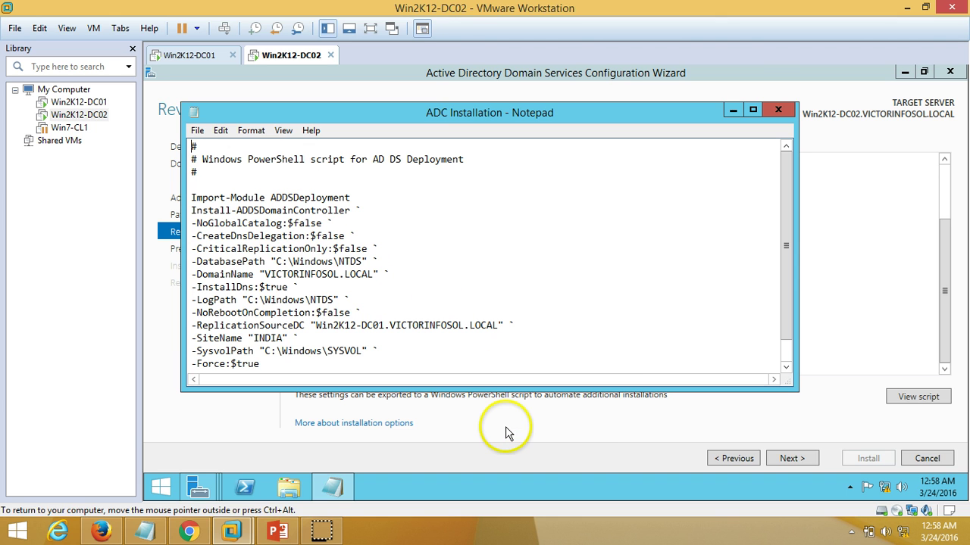
pyautogui.click(778, 110)
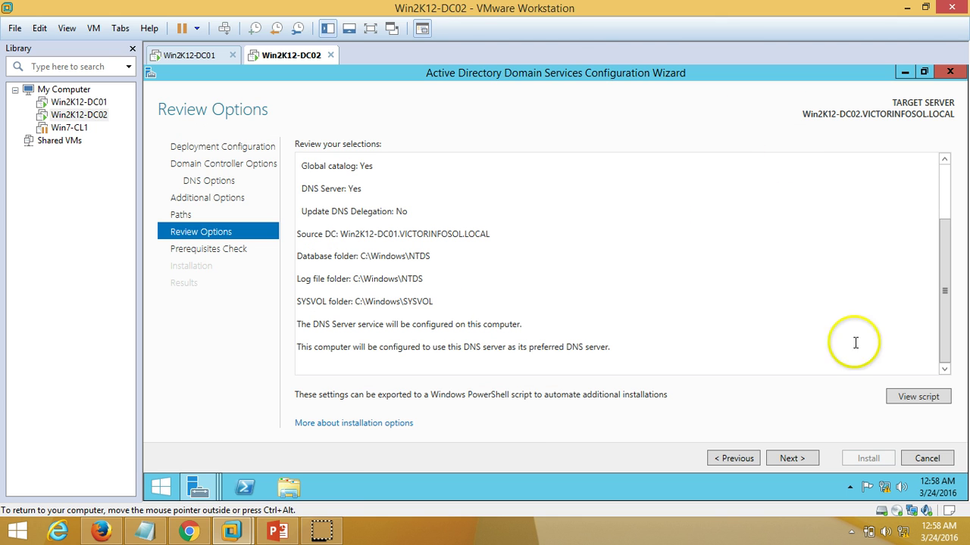
# Step: Run the prerequisites check, then start the domain controller installation on Win2K12-DC02
pyautogui.click(801, 464)
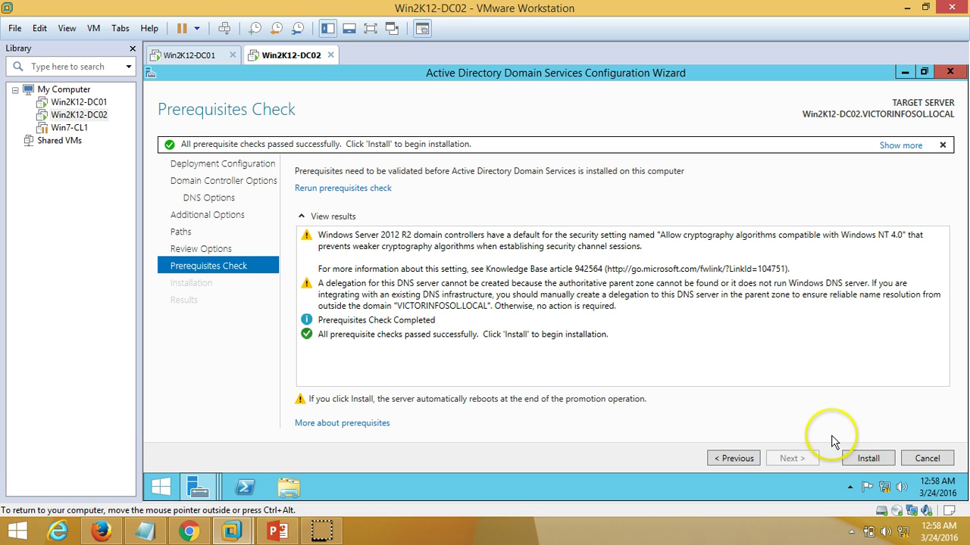
pyautogui.click(869, 460)
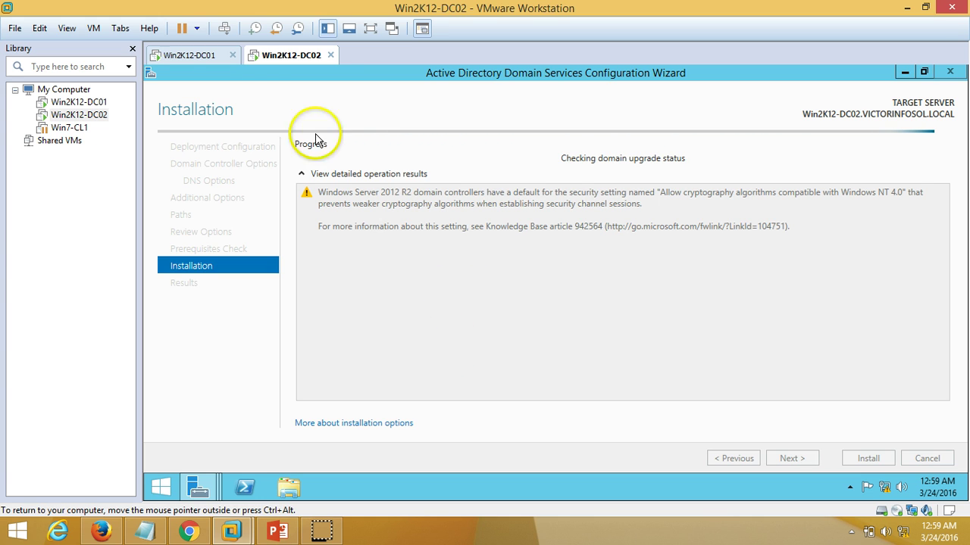
pyautogui.click(199, 55)
pyautogui.click(361, 196)
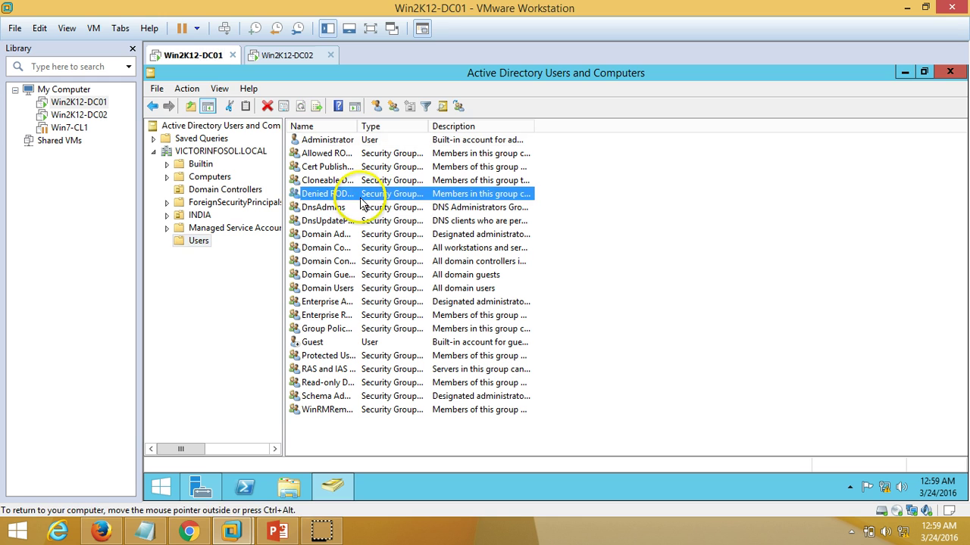
pyautogui.click(297, 56)
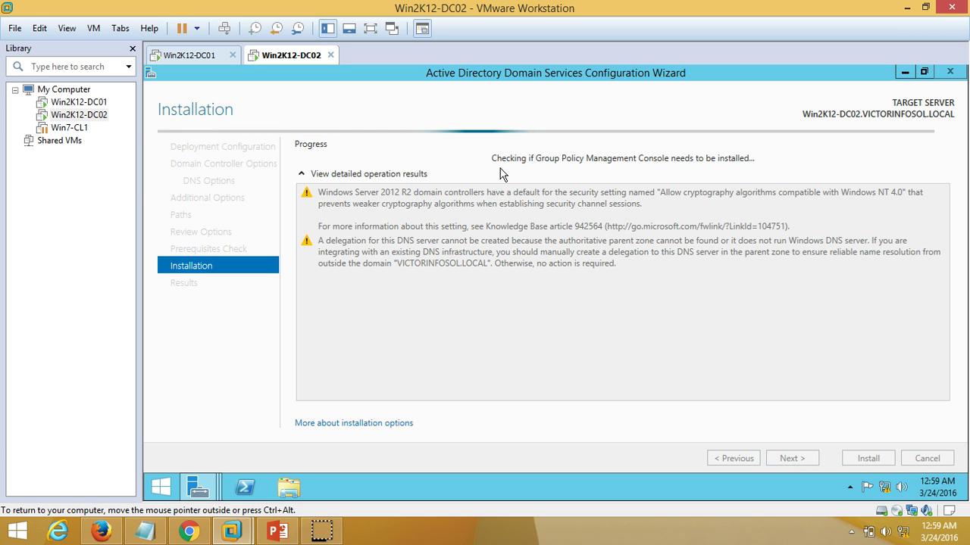
# Step: On Win2K12-DC01, find the WIN2K12-DC02 computer account in the INDIA Computers container
pyautogui.click(190, 57)
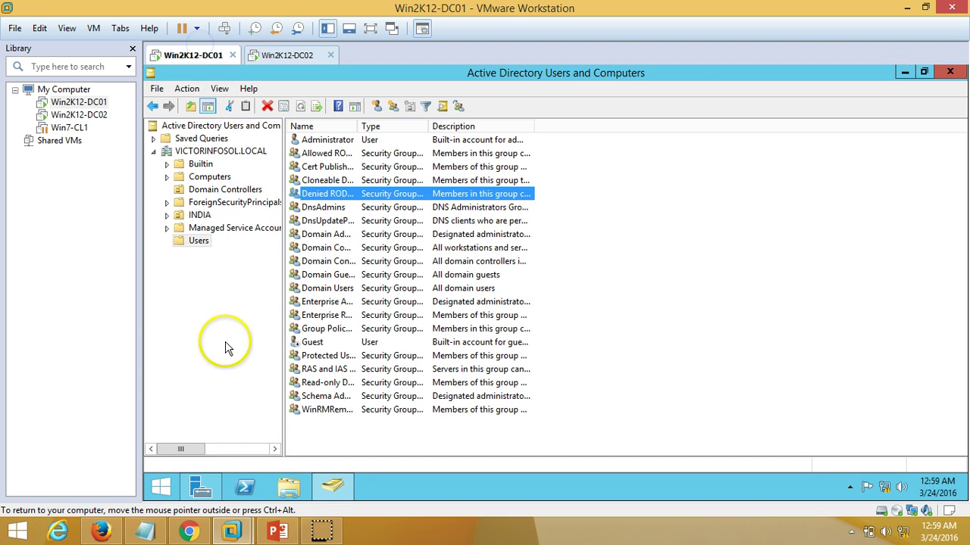
pyautogui.click(200, 216)
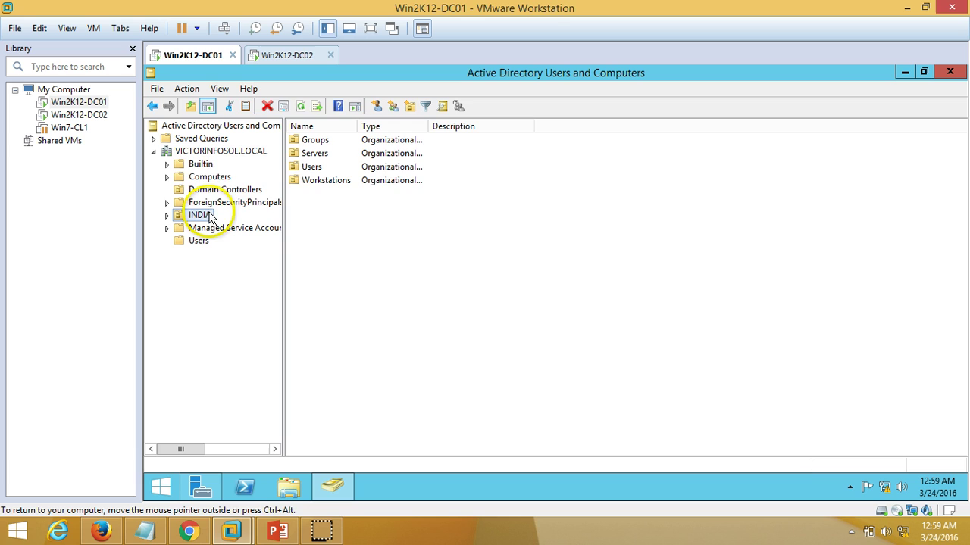
pyautogui.click(210, 177)
pyautogui.moveTo(359, 125); pyautogui.dragTo(359, 126)
pyautogui.click(360, 151)
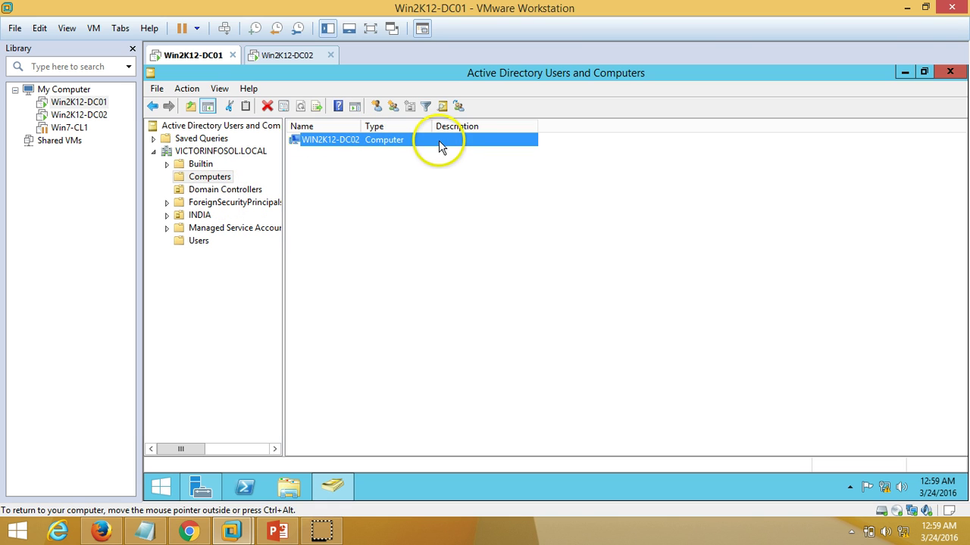
# Step: Refresh Domain Controllers and confirm WIN2K12-DC02 is listed as a global catalog in site INDIA
pyautogui.click(227, 189)
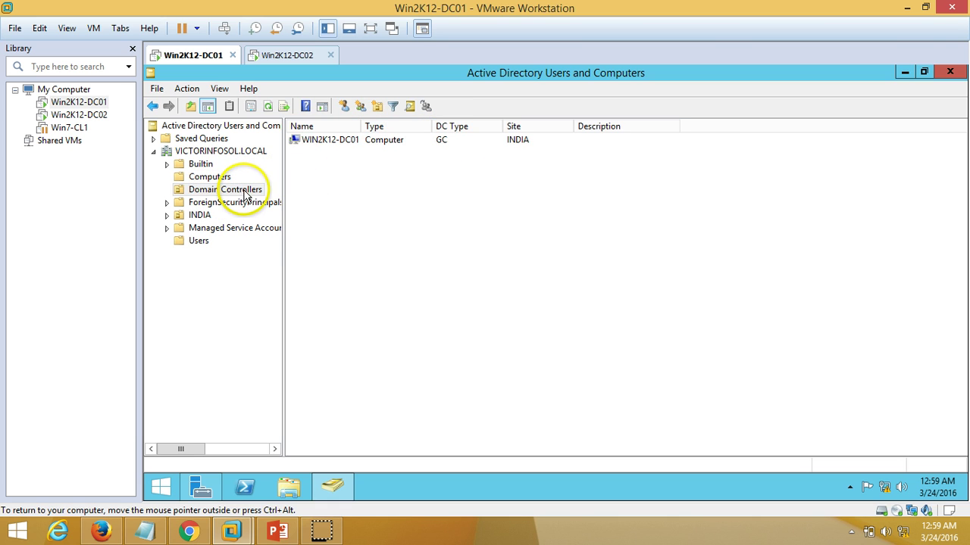
pyautogui.rightClick(352, 202)
pyautogui.click(388, 294)
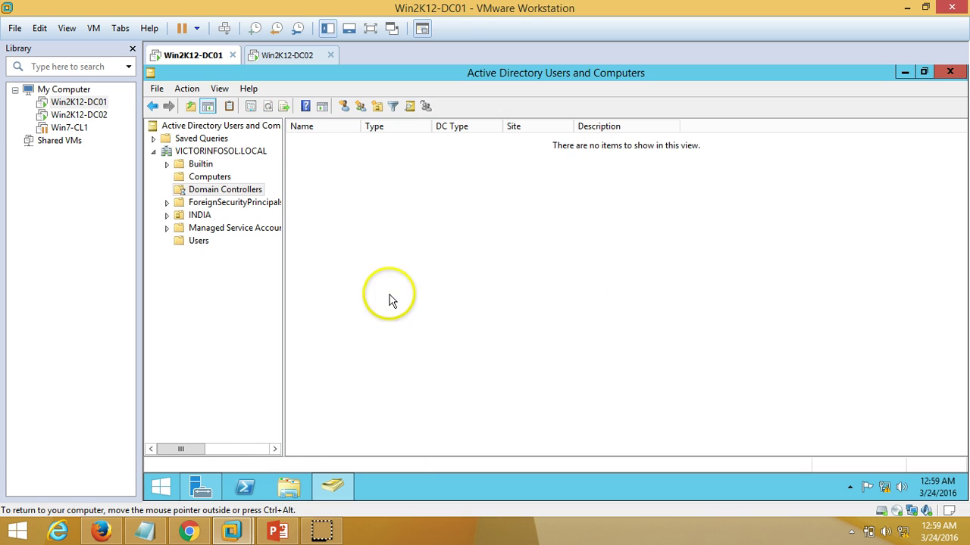
pyautogui.moveTo(361, 126); pyautogui.dragTo(397, 127)
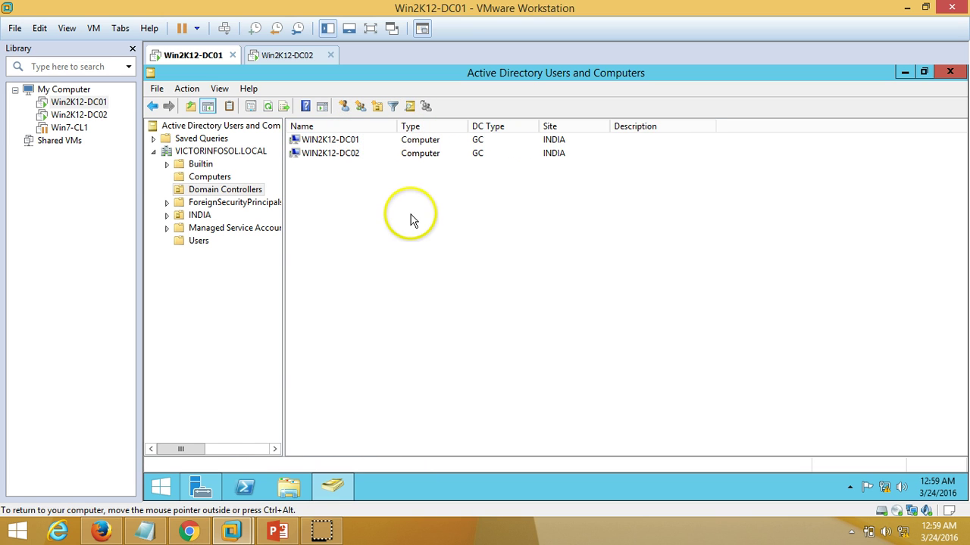
pyautogui.click(338, 155)
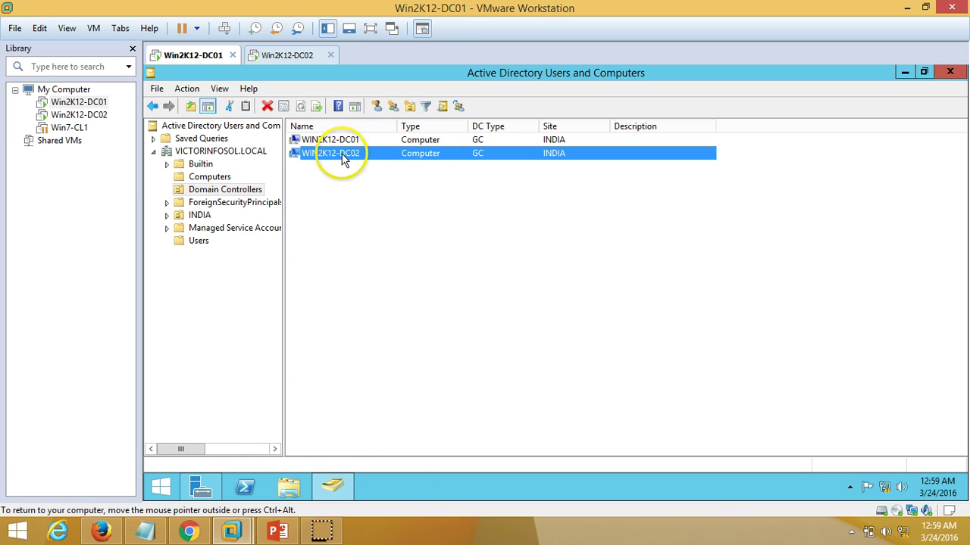
pyautogui.click(355, 142)
pyautogui.click(358, 153)
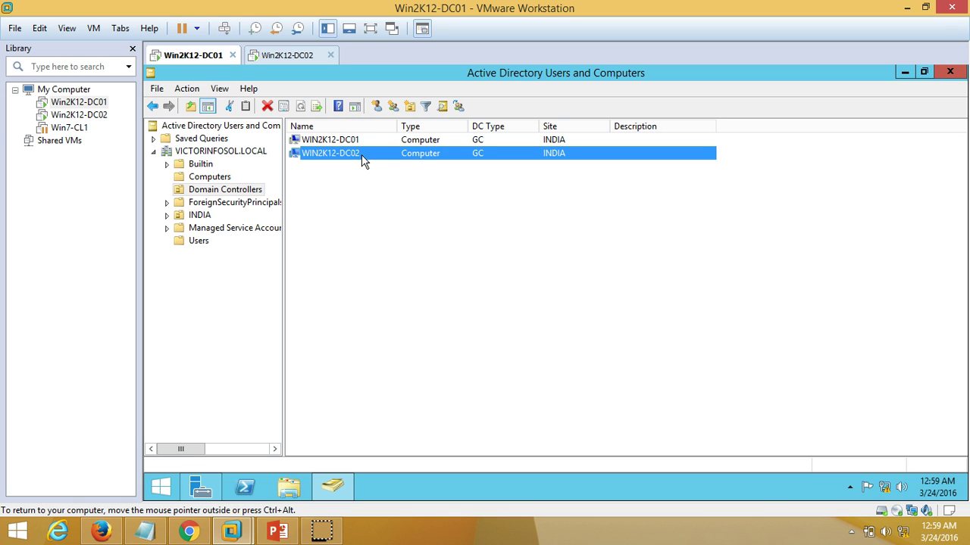
pyautogui.click(407, 216)
pyautogui.click(386, 162)
pyautogui.click(386, 154)
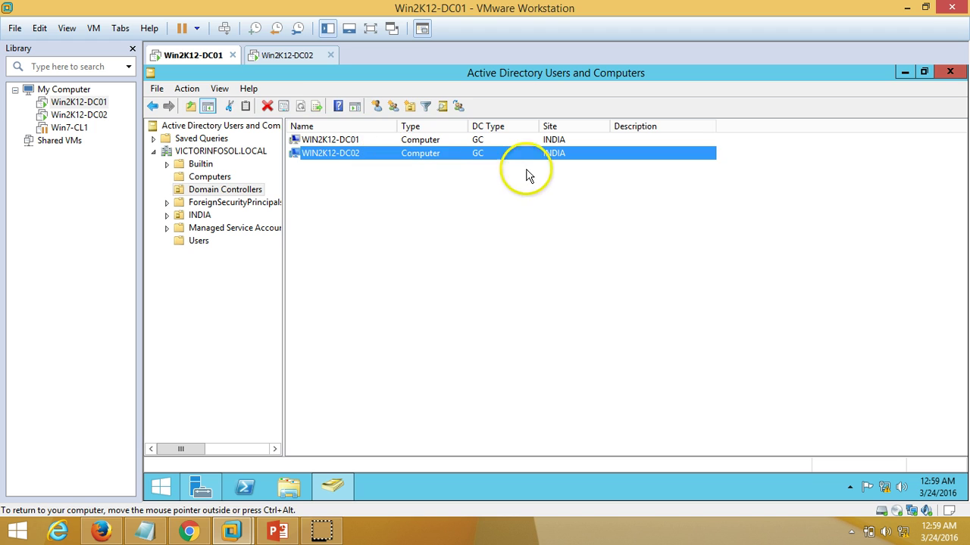
pyautogui.click(279, 54)
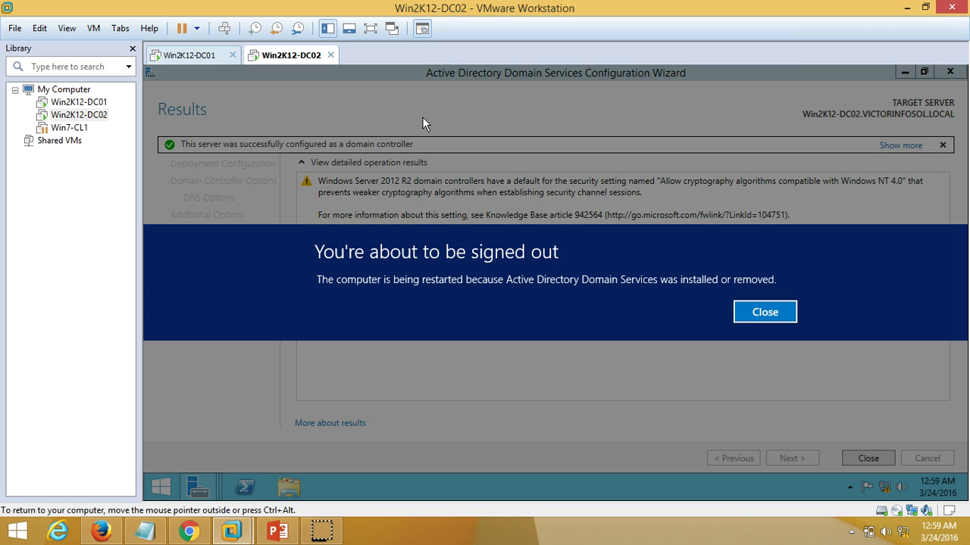
# Step: Dismiss the 'You're about to be signed out' notice and let Win2K12-DC02 reboot
pyautogui.click(780, 321)
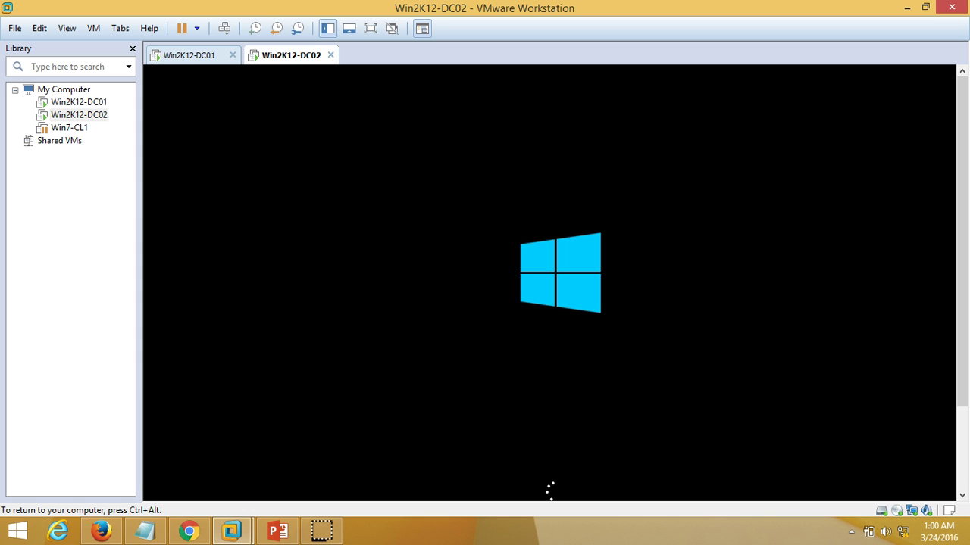
# Step: Sign in to the restarted Win2K12-DC02 with the domain administrator password
pyautogui.hotkey('ctrl', 'alt')
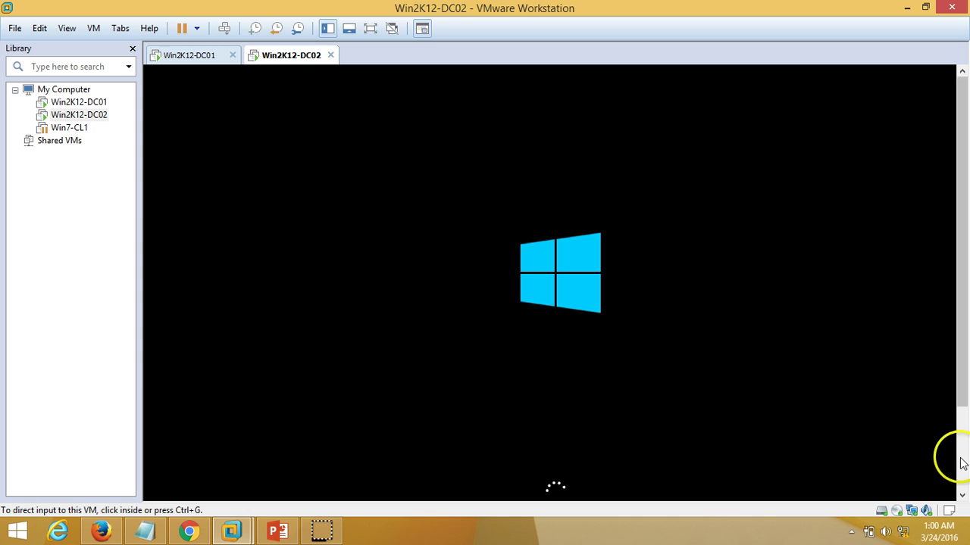
pyautogui.click(962, 459)
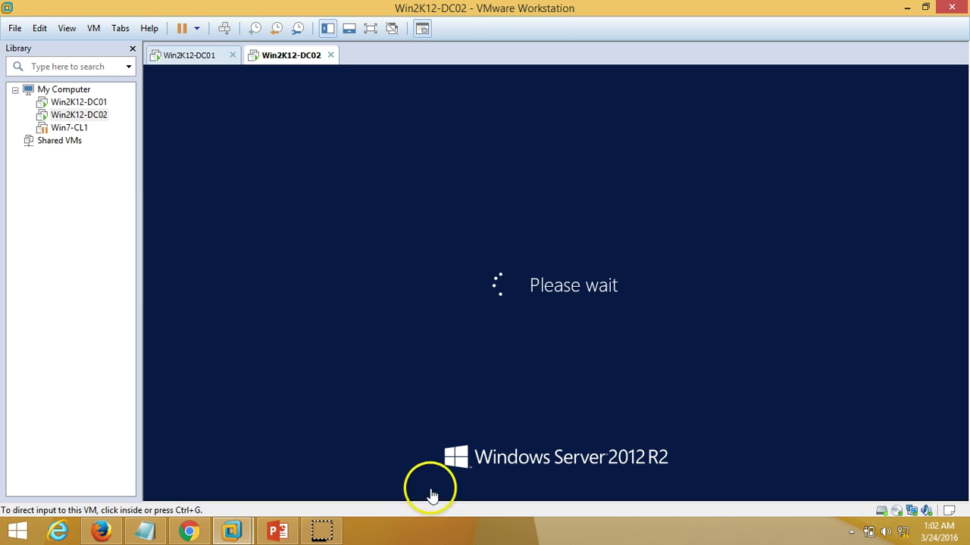
pyautogui.click(400, 379)
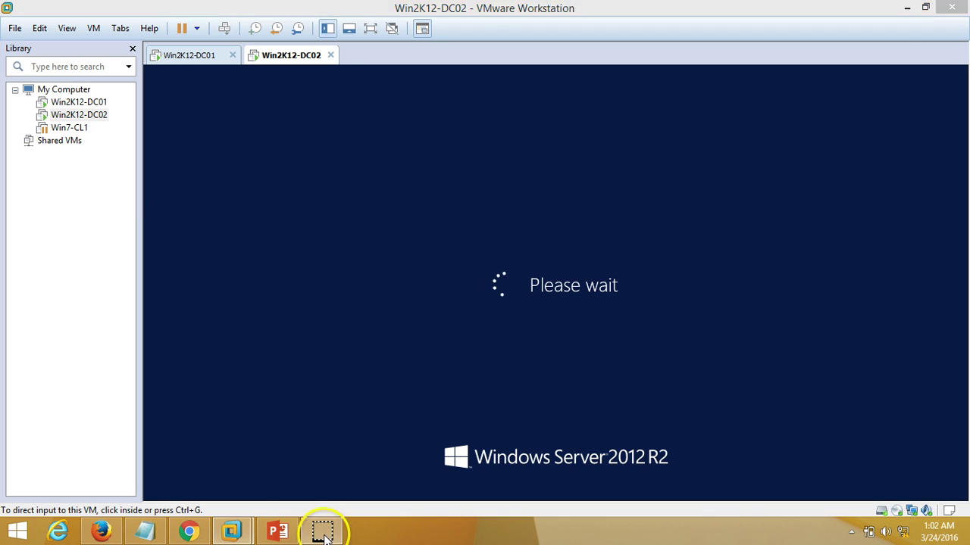
pyautogui.click(268, 375)
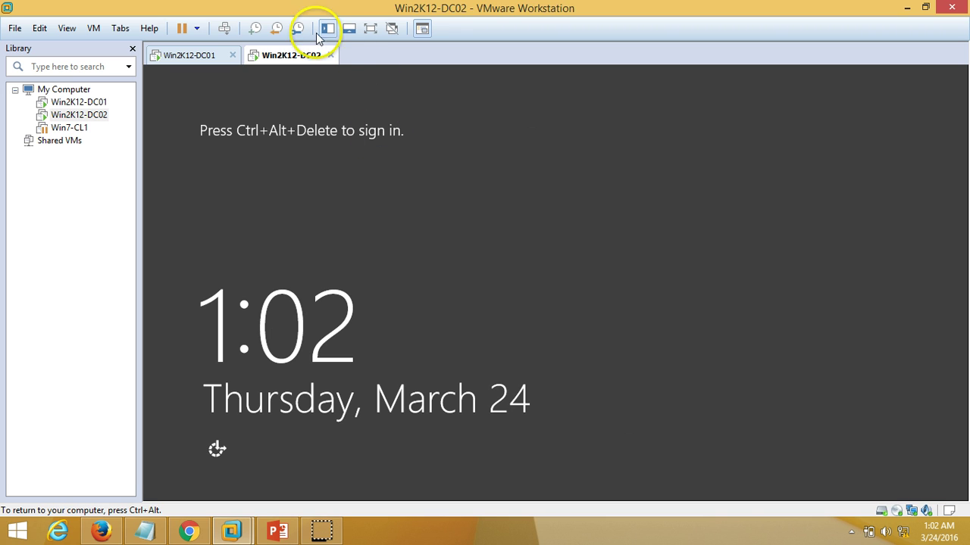
pyautogui.click(221, 28)
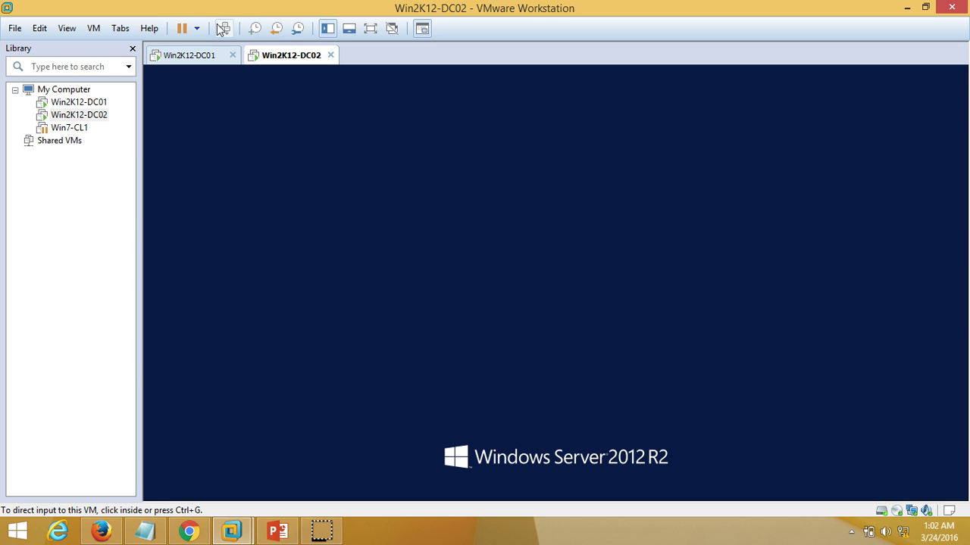
pyautogui.click(339, 143)
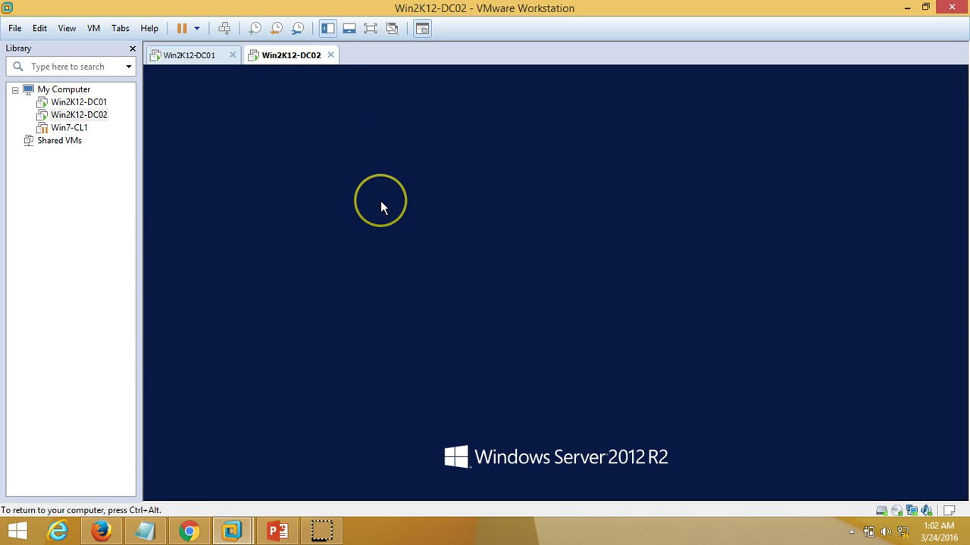
pyautogui.click(547, 186)
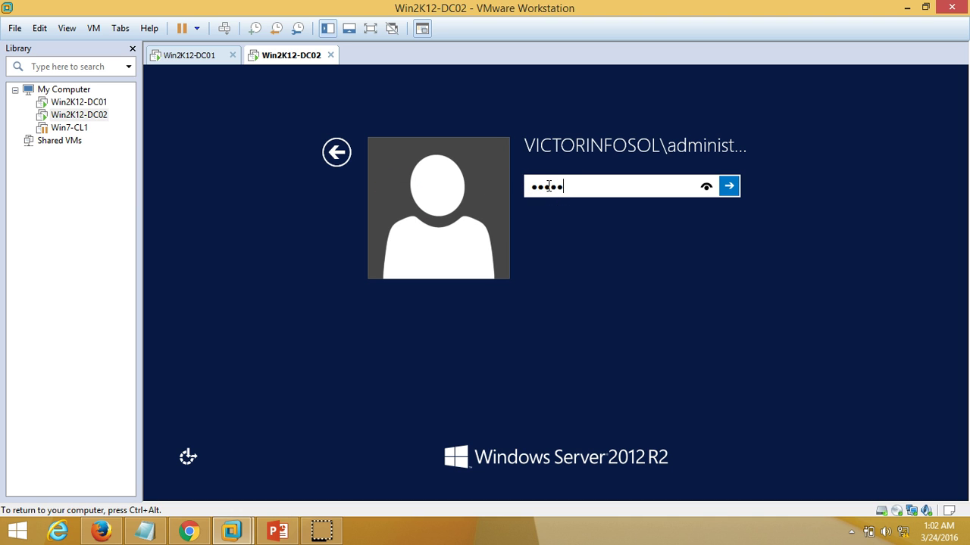
pyautogui.press('Return')
pyautogui.click(555, 168)
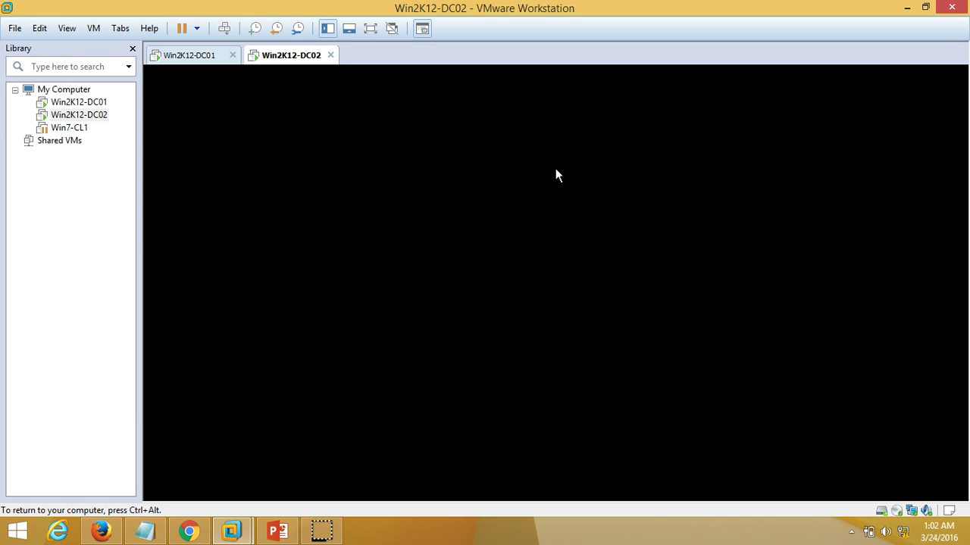
pyautogui.click(517, 171)
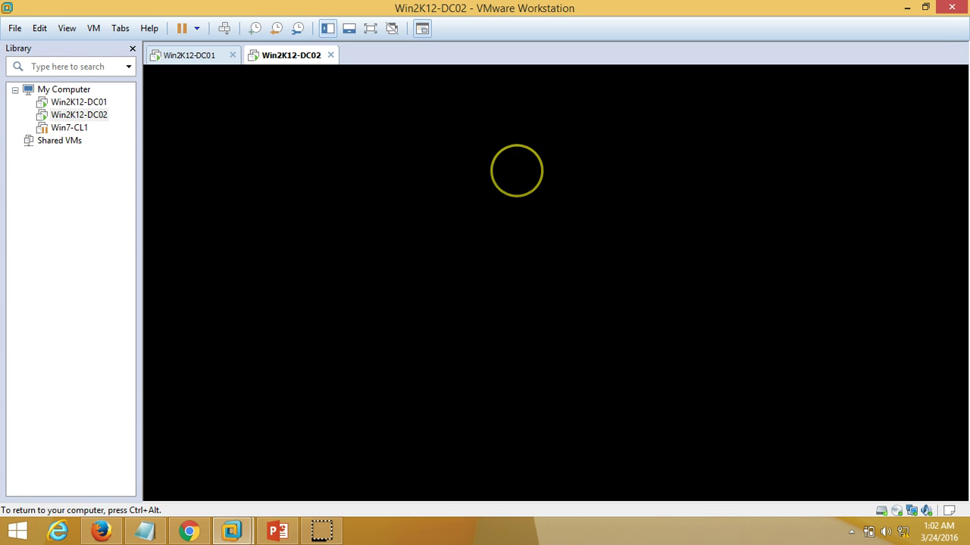
pyautogui.hotkey('ctrl', 'alt')
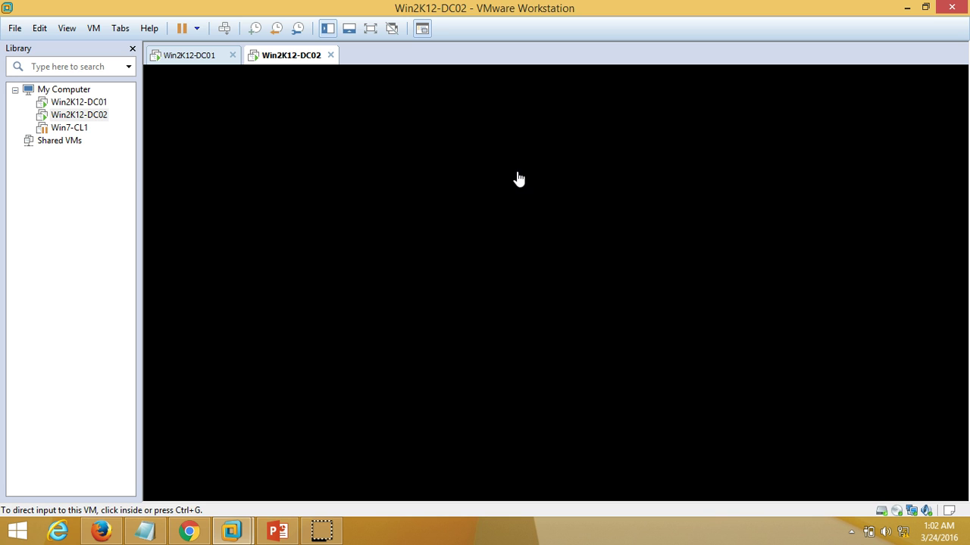
# Step: On DC01, refresh the Domain Controllers list and confirm WIN2K12-DC02 appears
pyautogui.click(213, 56)
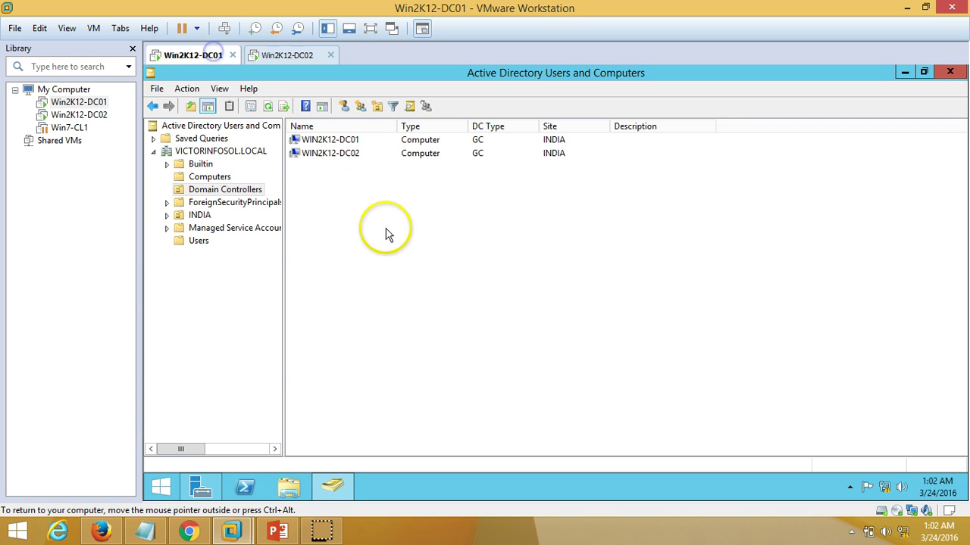
pyautogui.rightClick(375, 200)
pyautogui.click(413, 293)
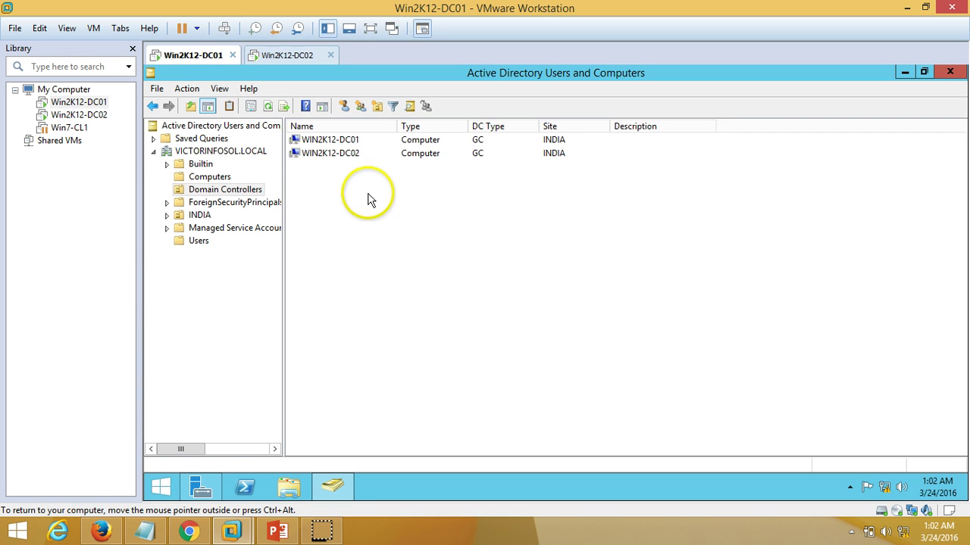
pyautogui.click(341, 153)
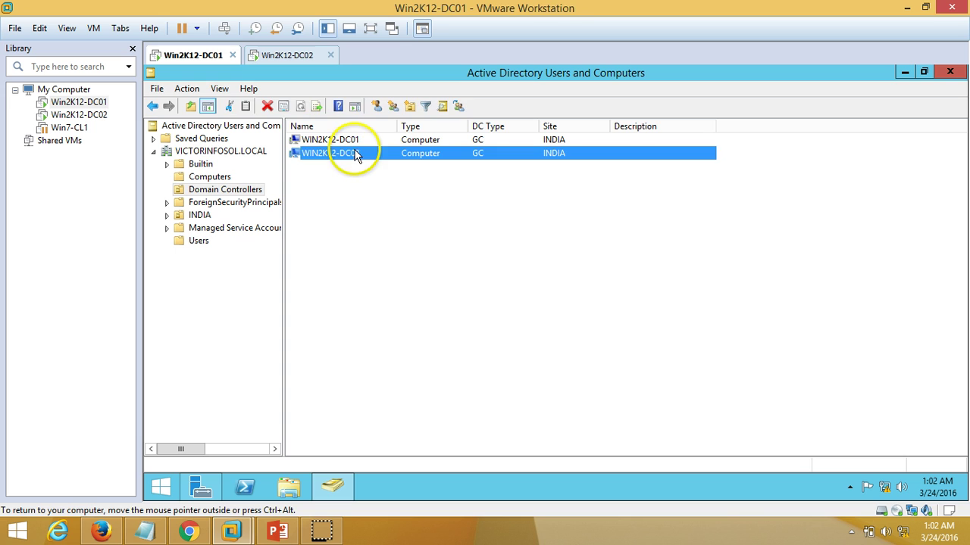
pyautogui.click(285, 60)
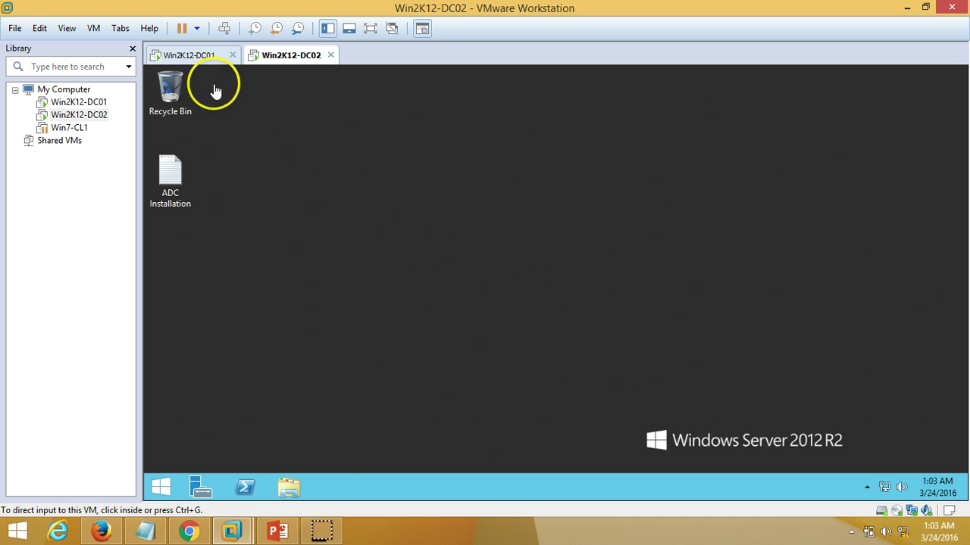
# Step: Launch Active Directory Sites and Services from Server Manager on Win2K12-DC01
pyautogui.click(194, 55)
pyautogui.click(201, 487)
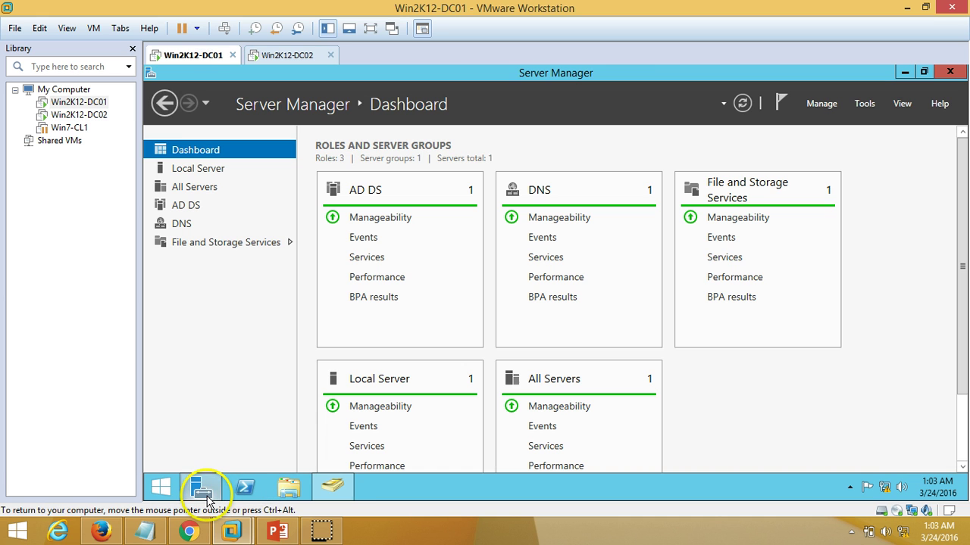
pyautogui.click(864, 104)
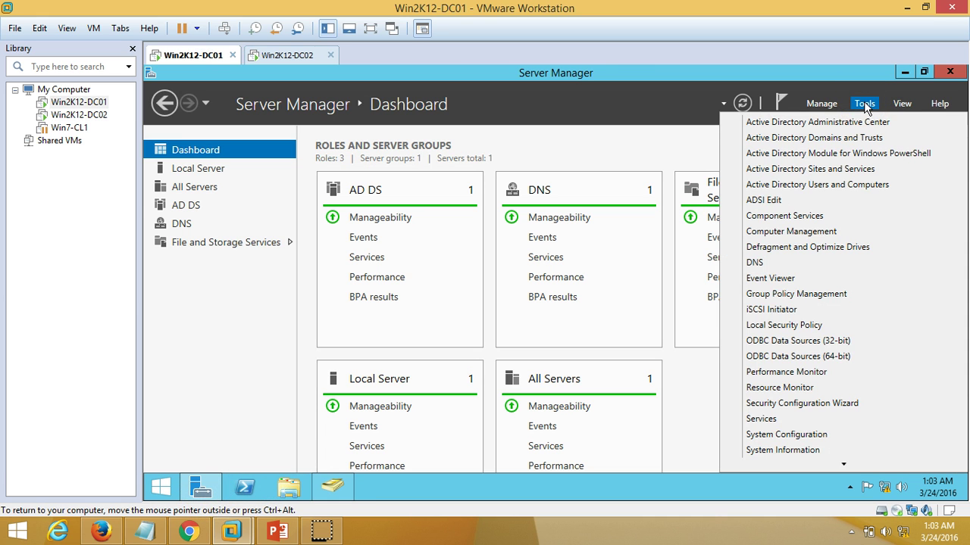
pyautogui.click(868, 172)
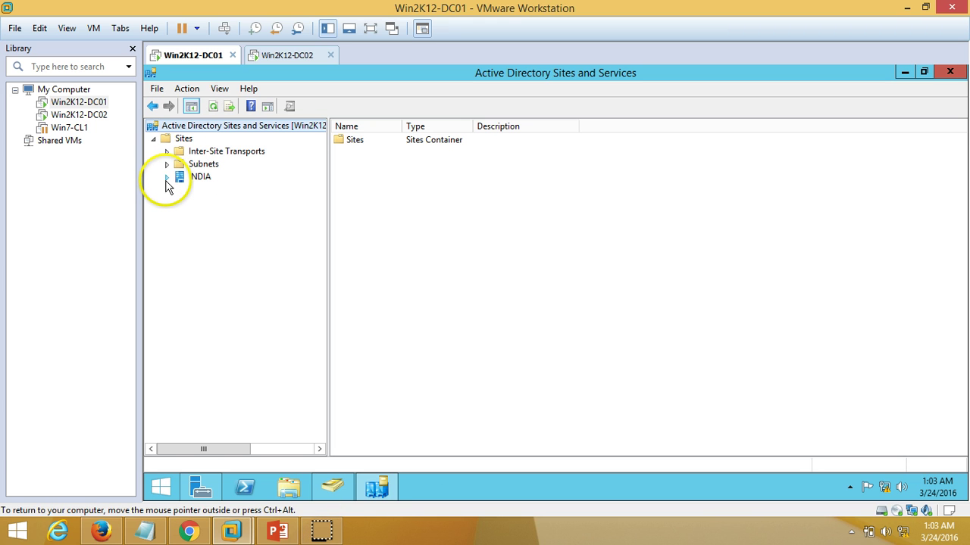
# Step: Expand the INDIA site's servers and view WIN2K12-DC02's NTDS Settings connections
pyautogui.click(167, 177)
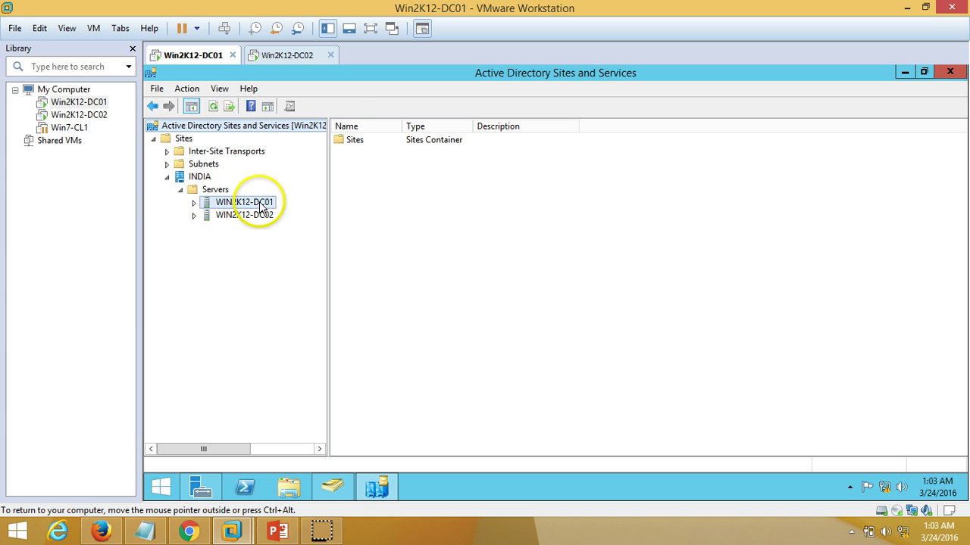
pyautogui.click(242, 203)
pyautogui.click(243, 216)
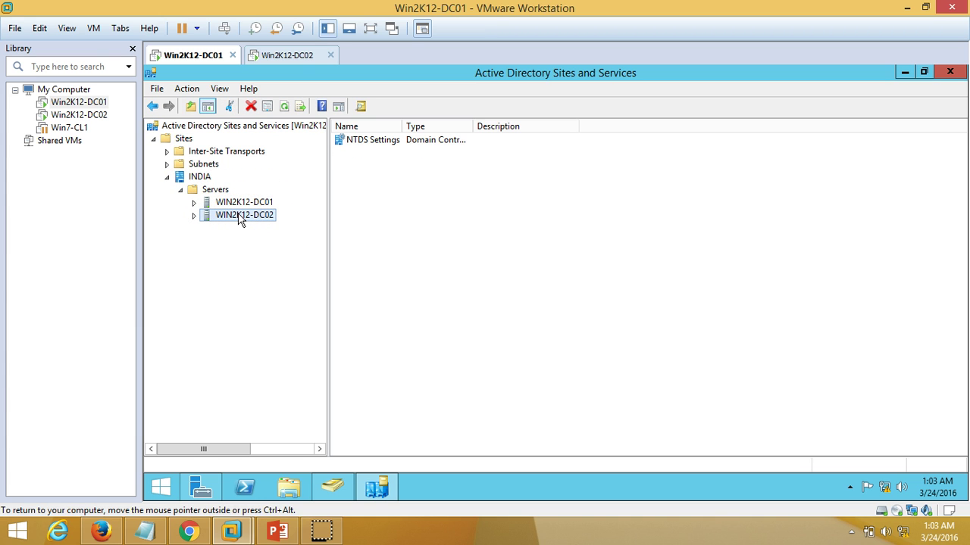
pyautogui.click(245, 204)
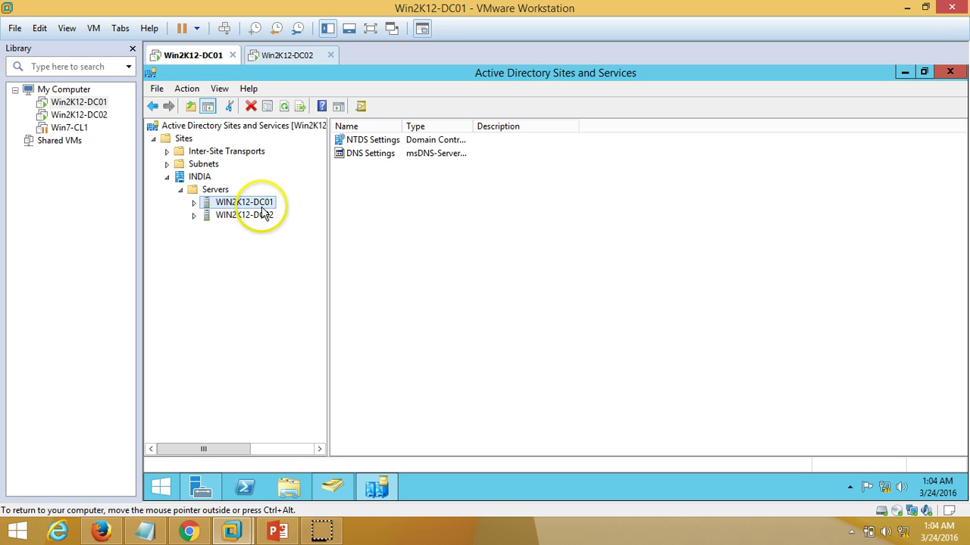
pyautogui.doubleClick(257, 218)
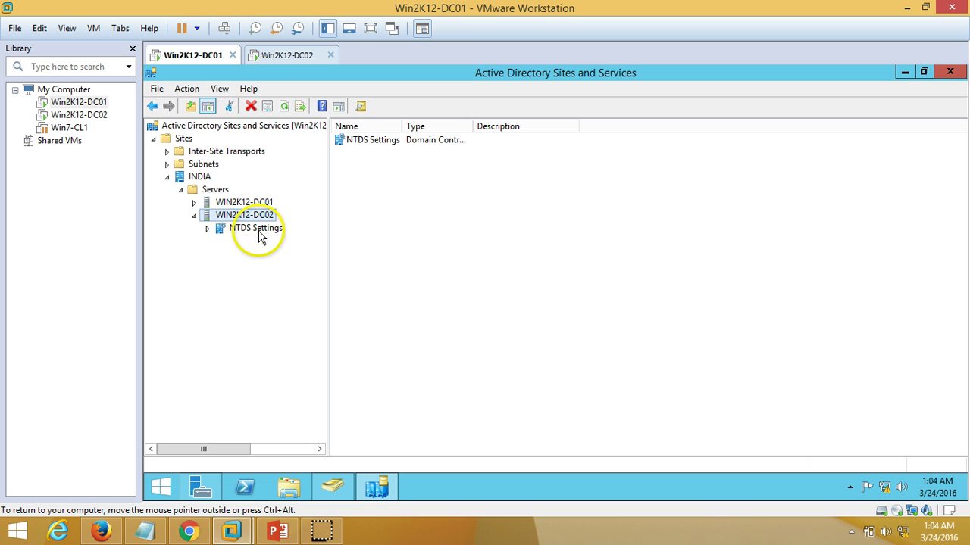
pyautogui.click(269, 228)
# Step: Open WIN2K12-DC01's NTDS Settings and refresh its replication connections list
pyautogui.doubleClick(254, 203)
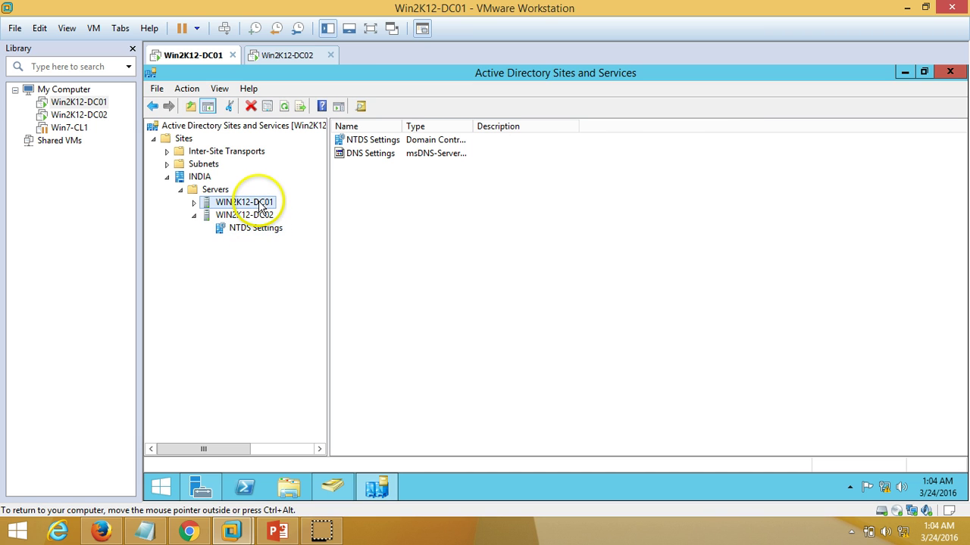
pyautogui.click(257, 215)
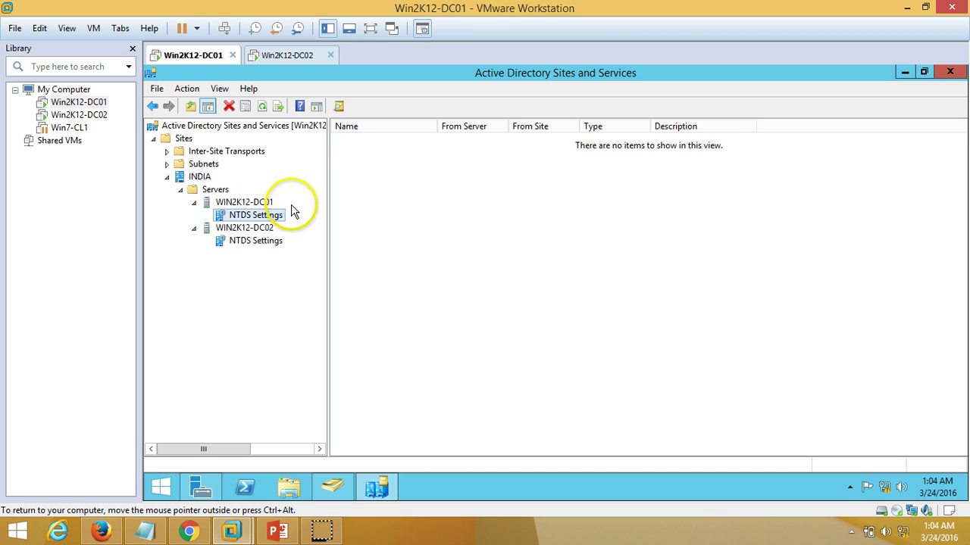
pyautogui.click(250, 202)
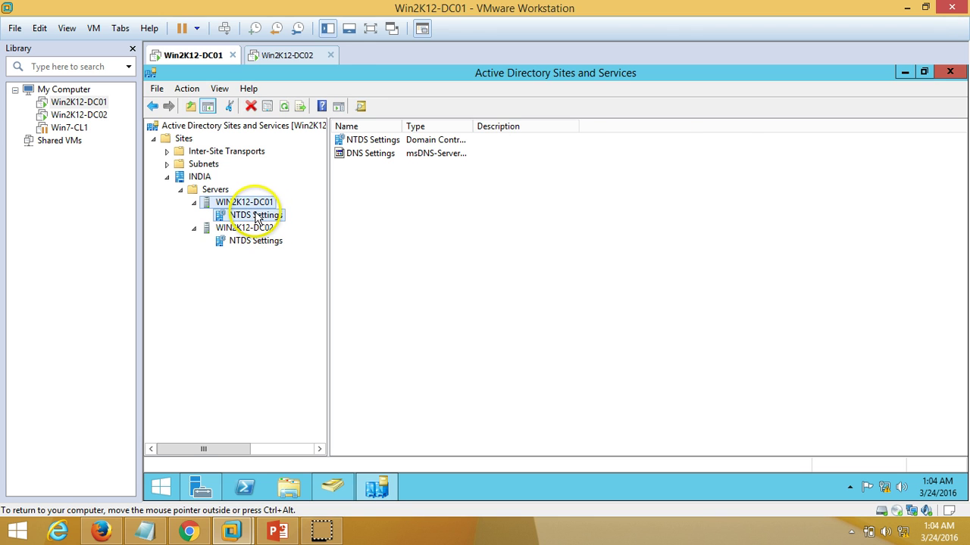
pyautogui.click(255, 215)
pyautogui.rightClick(375, 190)
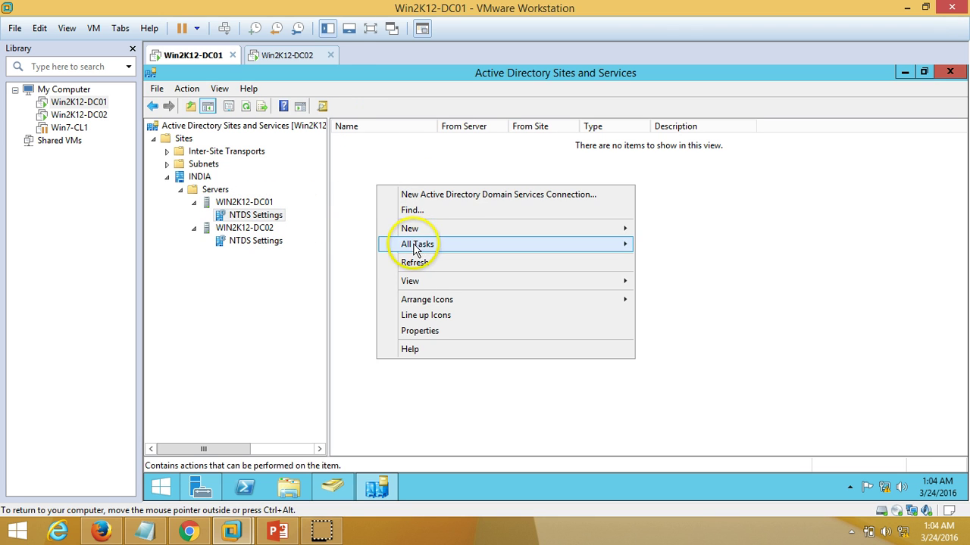
pyautogui.click(425, 262)
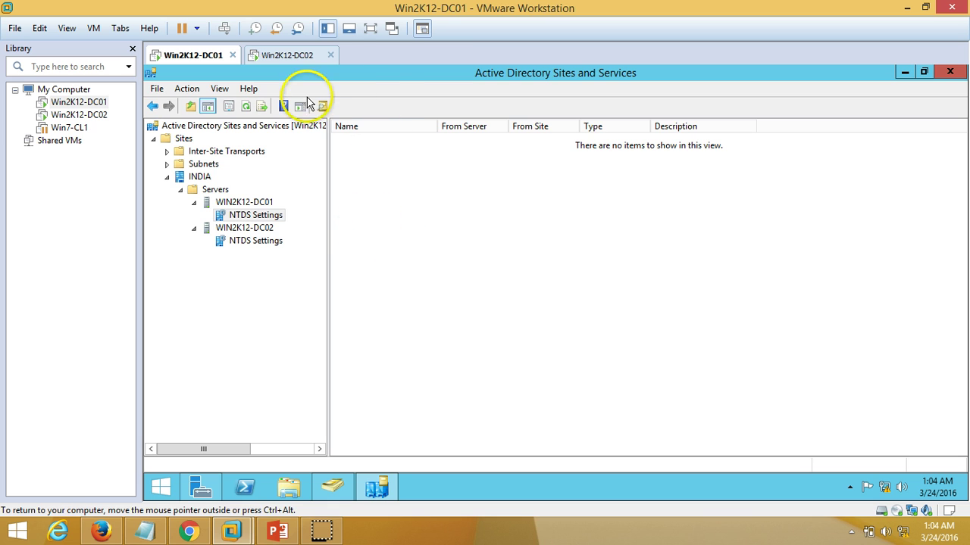
pyautogui.click(292, 56)
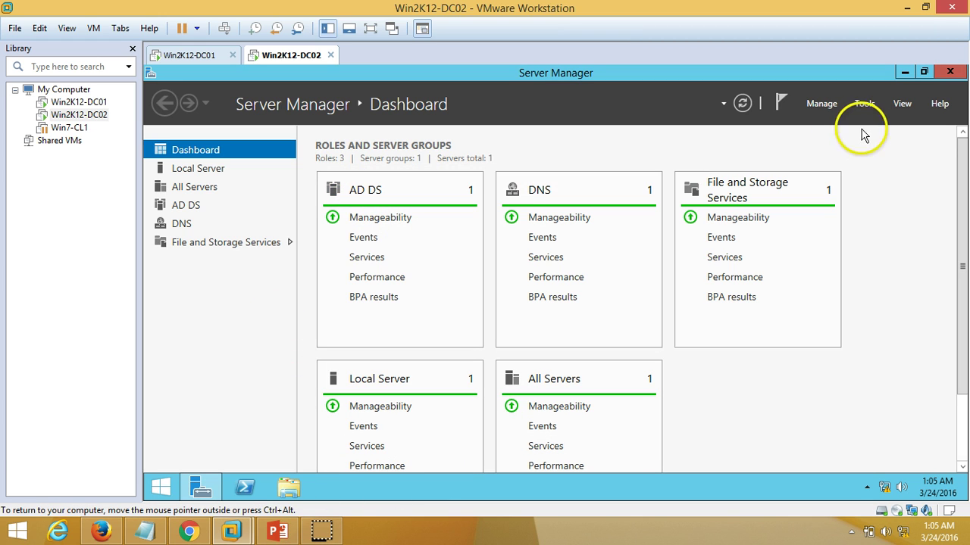
# Step: Open DNS Manager on DC02 and check the PTR records in 1.168.192.in-addr.arpa
pyautogui.click(872, 106)
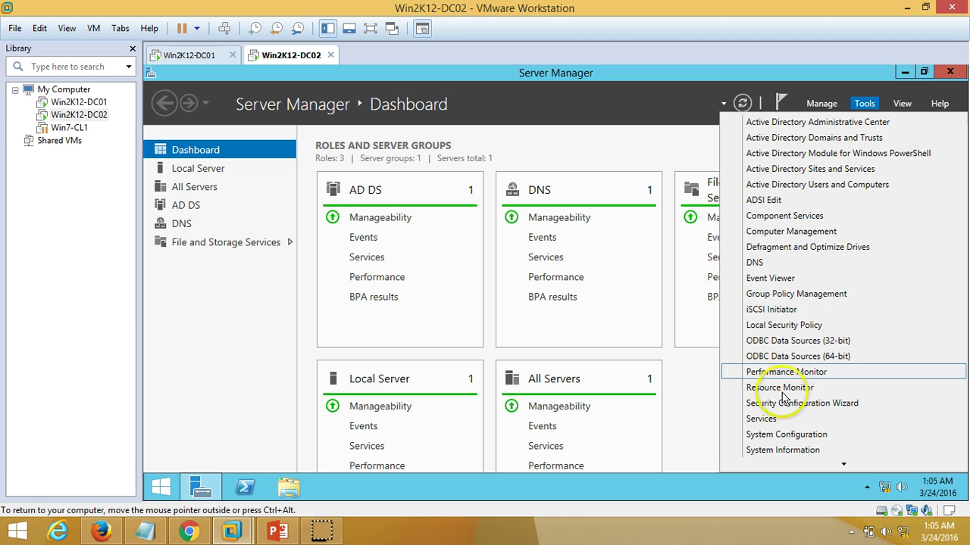
pyautogui.click(755, 262)
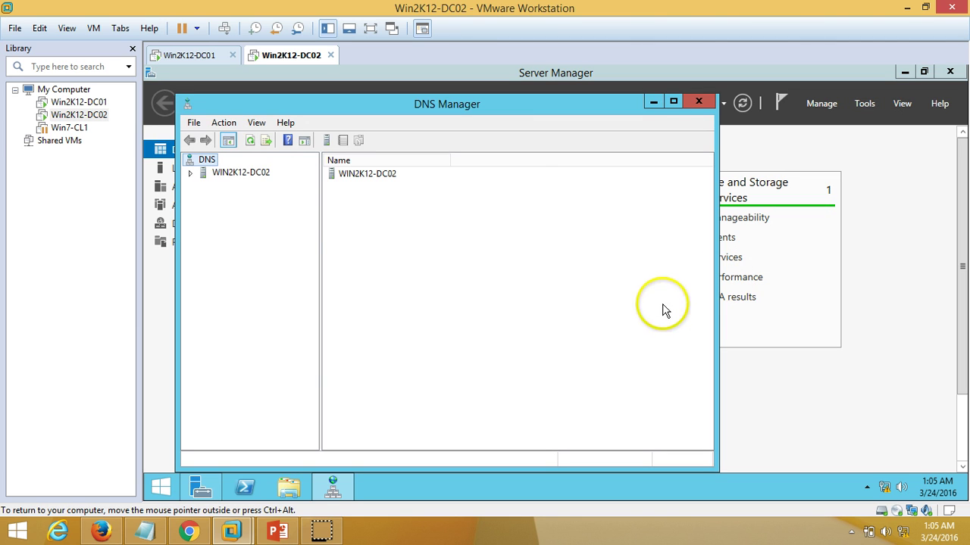
pyautogui.doubleClick(250, 174)
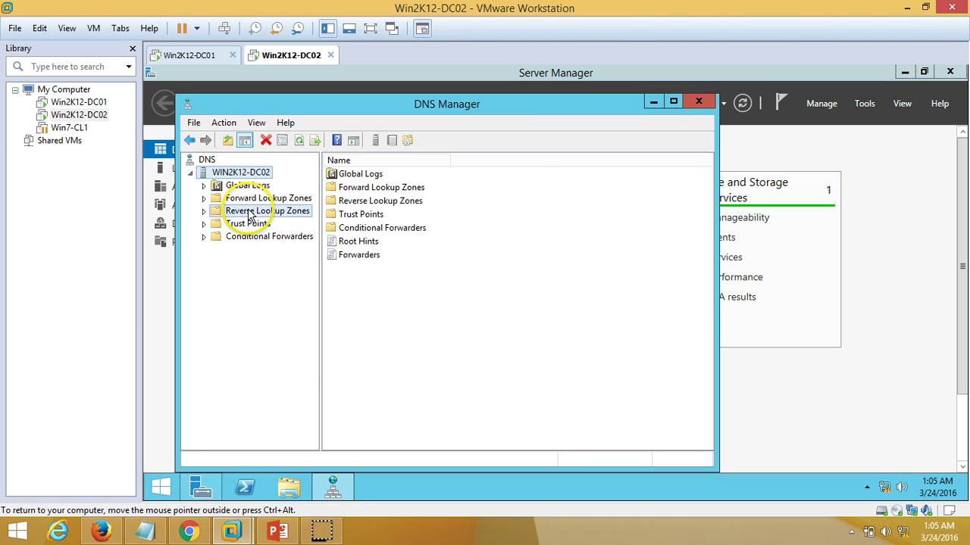
pyautogui.doubleClick(232, 211)
pyautogui.doubleClick(416, 105)
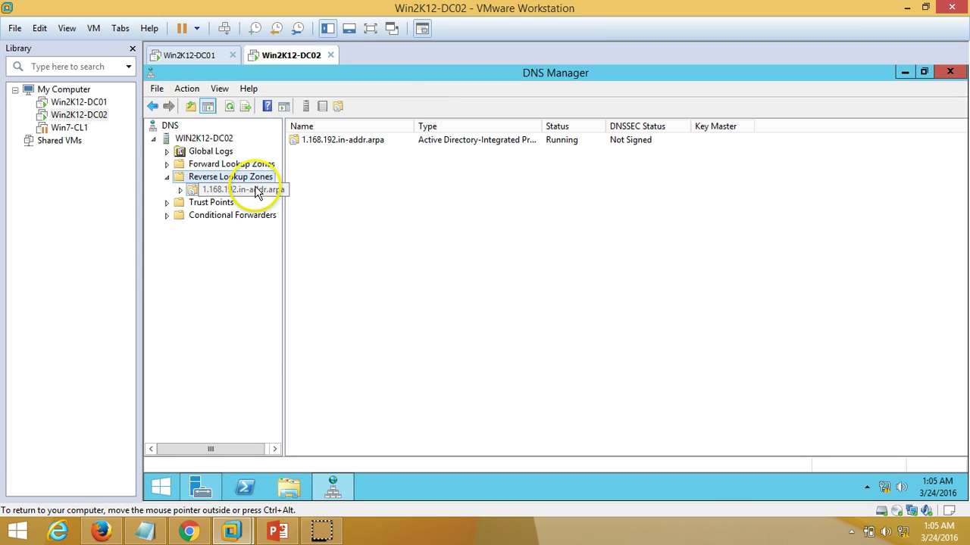
pyautogui.click(242, 190)
pyautogui.click(342, 209)
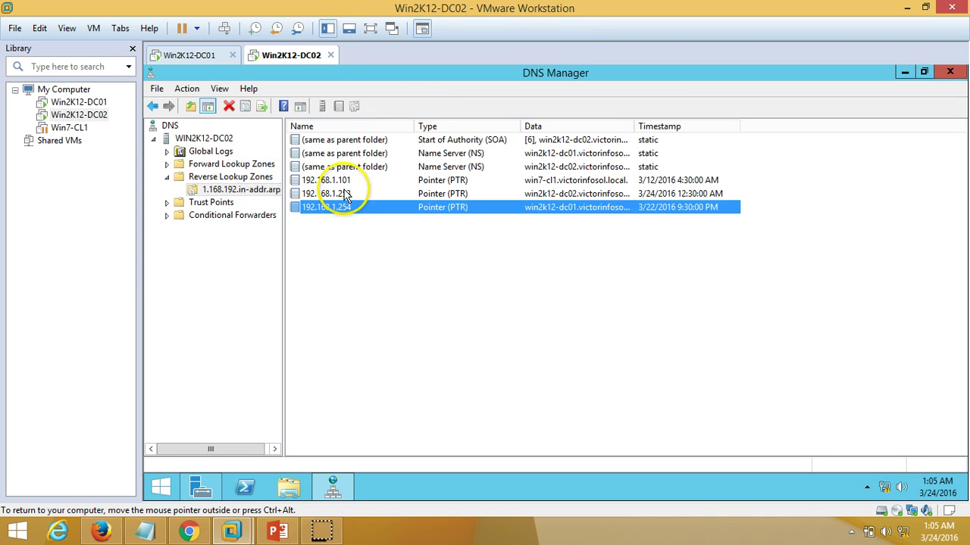
# Step: Check the VICTORINFOSOL.LOCAL host record for 192.168.1.254, then recheck the reverse zone records
pyautogui.doubleClick(256, 165)
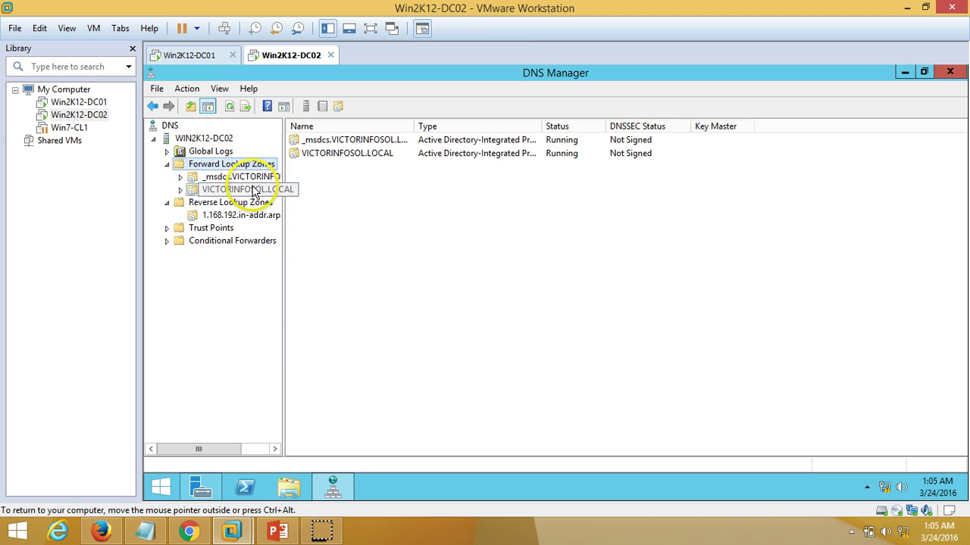
pyautogui.click(241, 190)
pyautogui.click(345, 274)
pyautogui.click(381, 350)
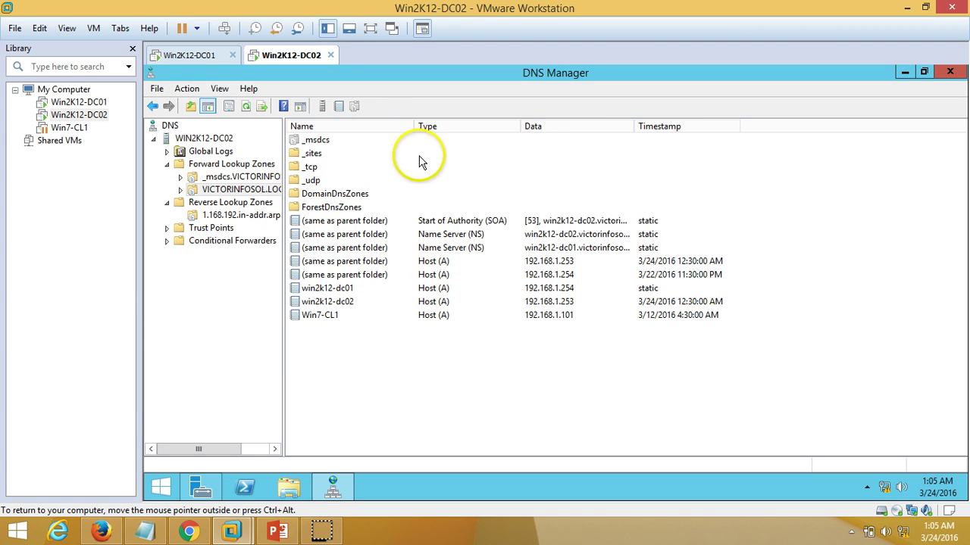
pyautogui.click(254, 215)
pyautogui.moveTo(377, 344); pyautogui.dragTo(870, 141)
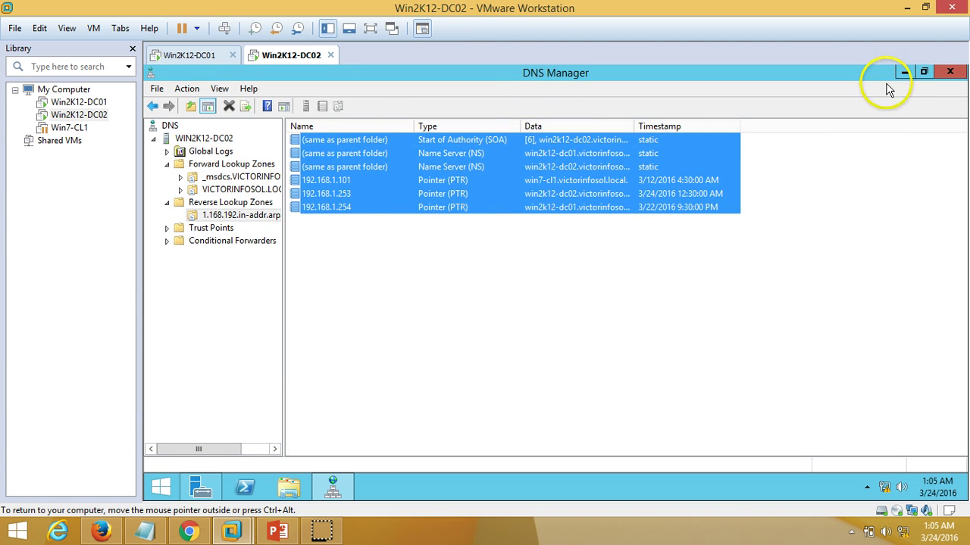
pyautogui.click(904, 72)
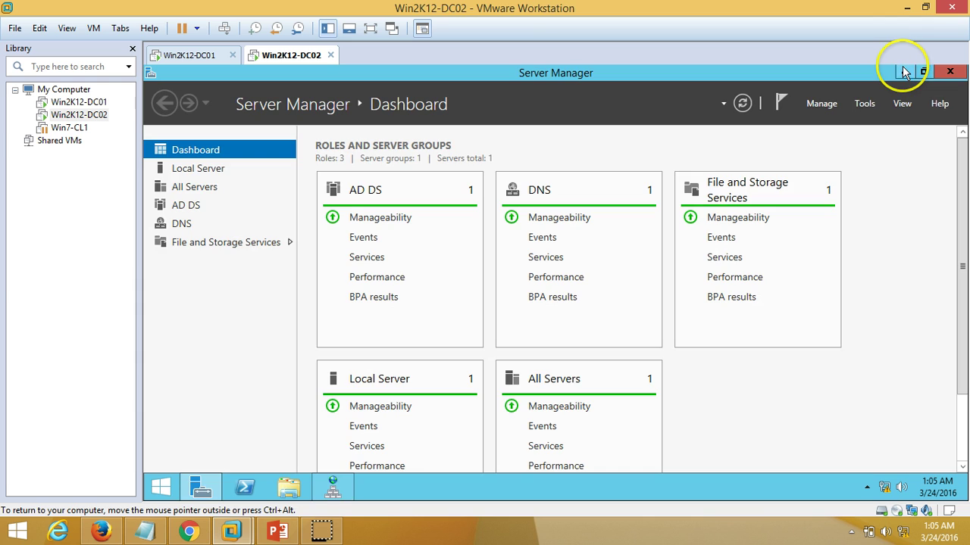
# Step: Open Active Directory Users and Computers on DC02 and expand VICTORINFOSOL.LOCAL > INDIA
pyautogui.click(864, 104)
pyautogui.click(834, 183)
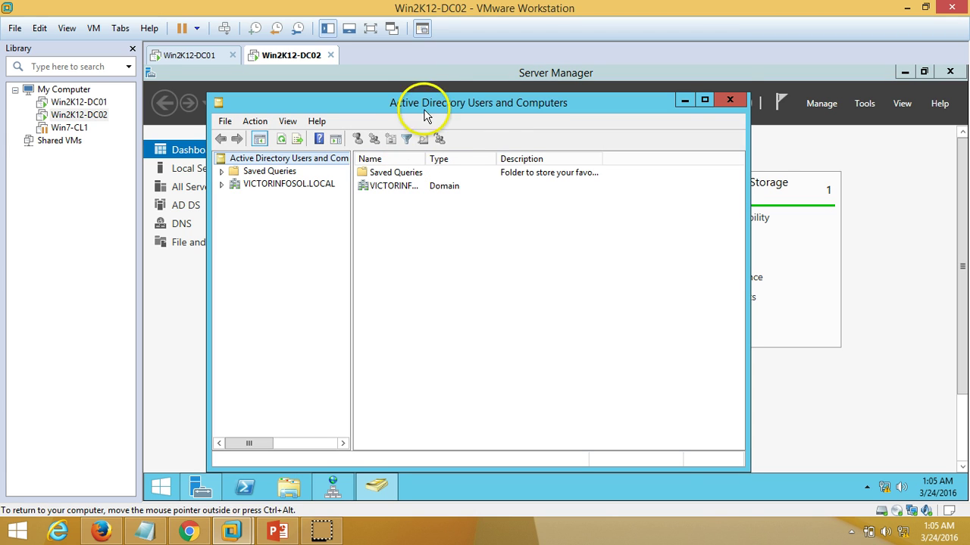
pyautogui.moveTo(426, 106); pyautogui.dragTo(429, 79)
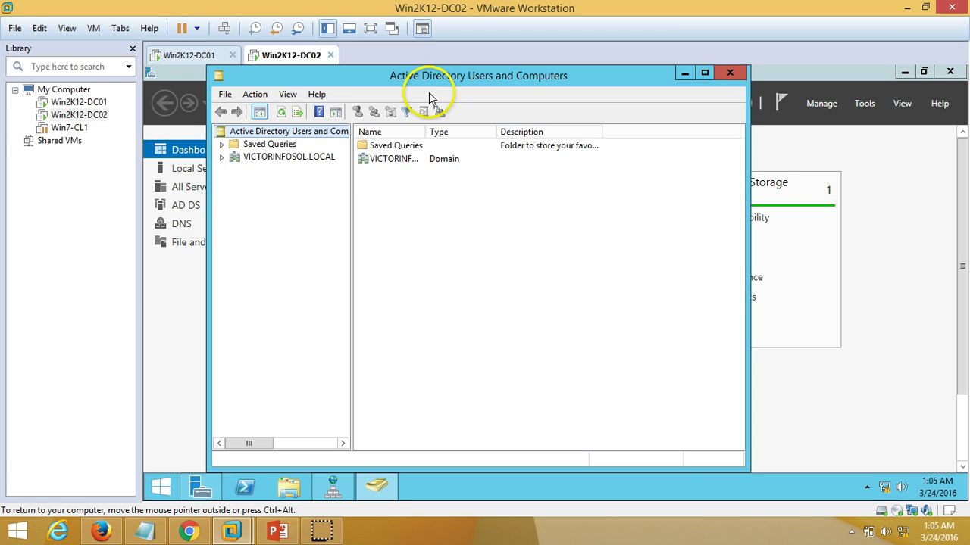
pyautogui.click(221, 157)
pyautogui.moveTo(325, 76); pyautogui.dragTo(327, 103)
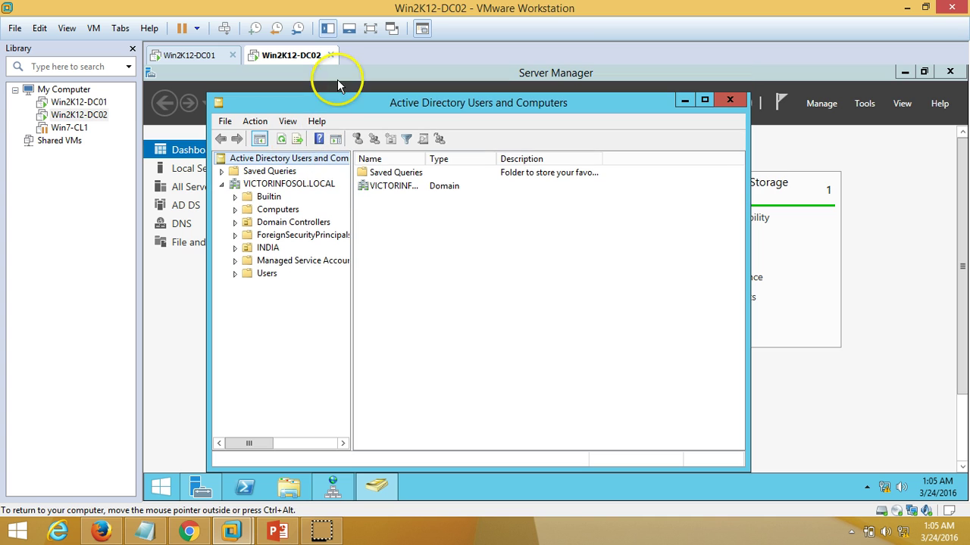
pyautogui.doubleClick(288, 251)
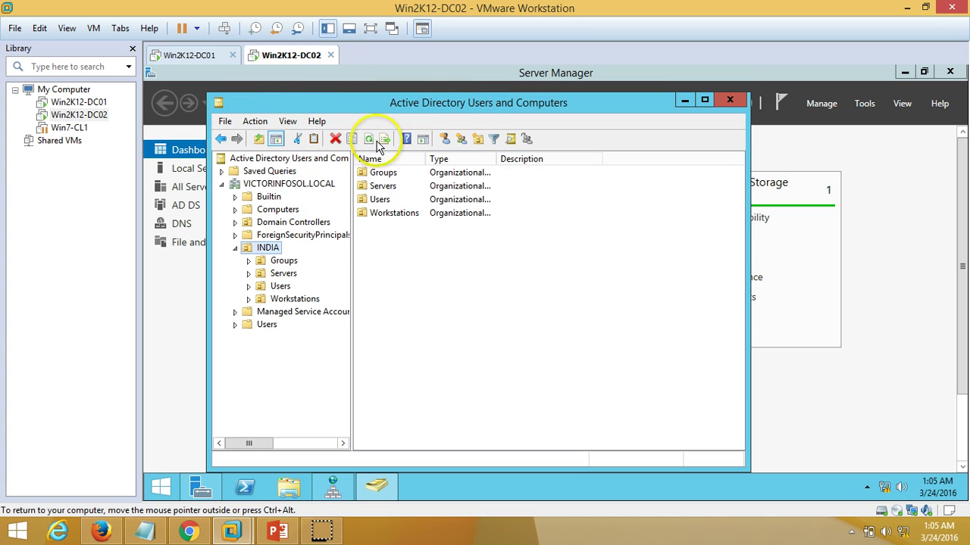
# Step: Maximize the window and confirm the INDIA Workstations OU contains WIN7-CL1
pyautogui.click(472, 91)
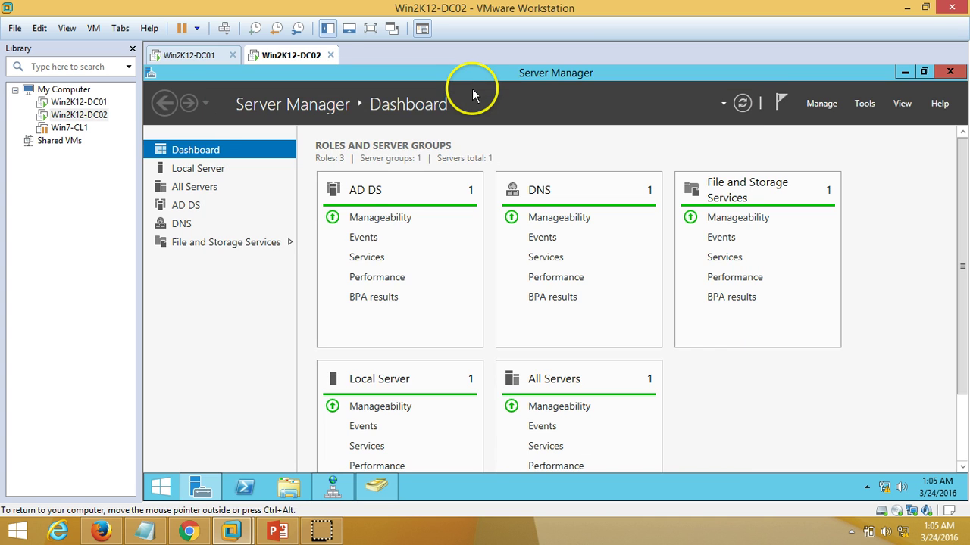
pyautogui.click(375, 486)
pyautogui.click(705, 99)
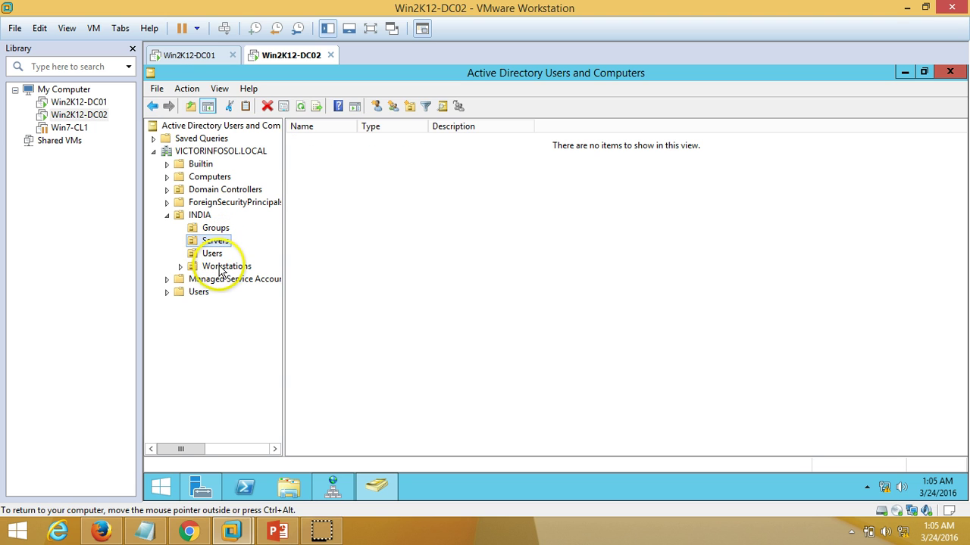
pyautogui.click(221, 268)
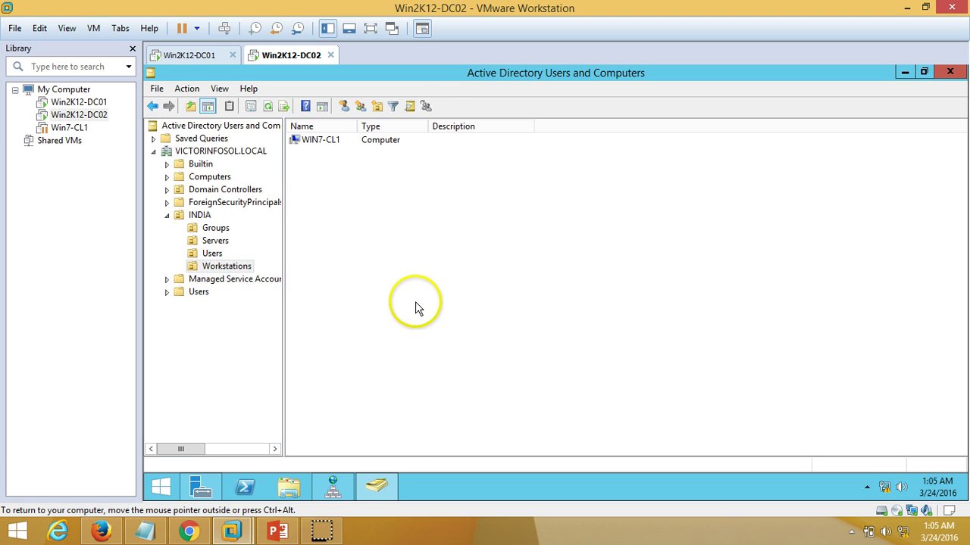
pyautogui.rightClick(371, 485)
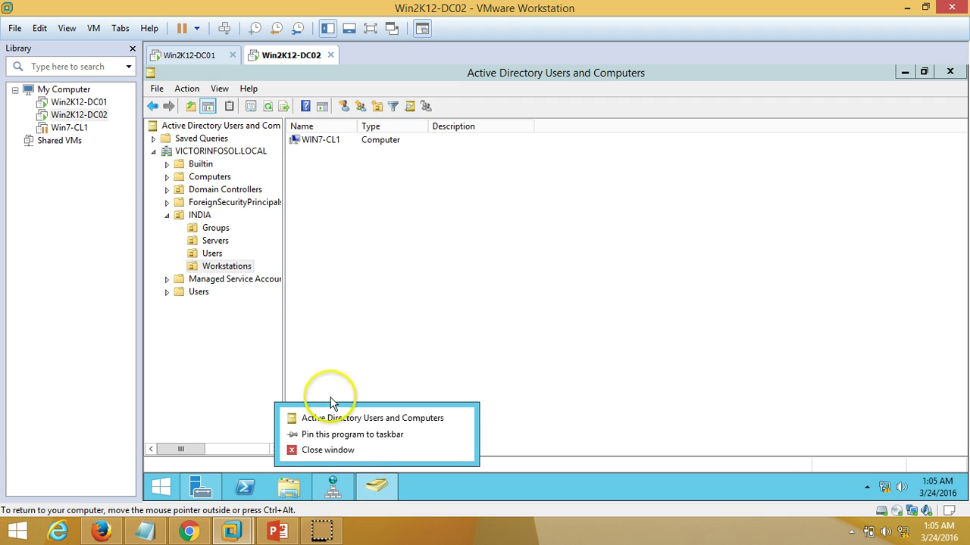
pyautogui.click(288, 442)
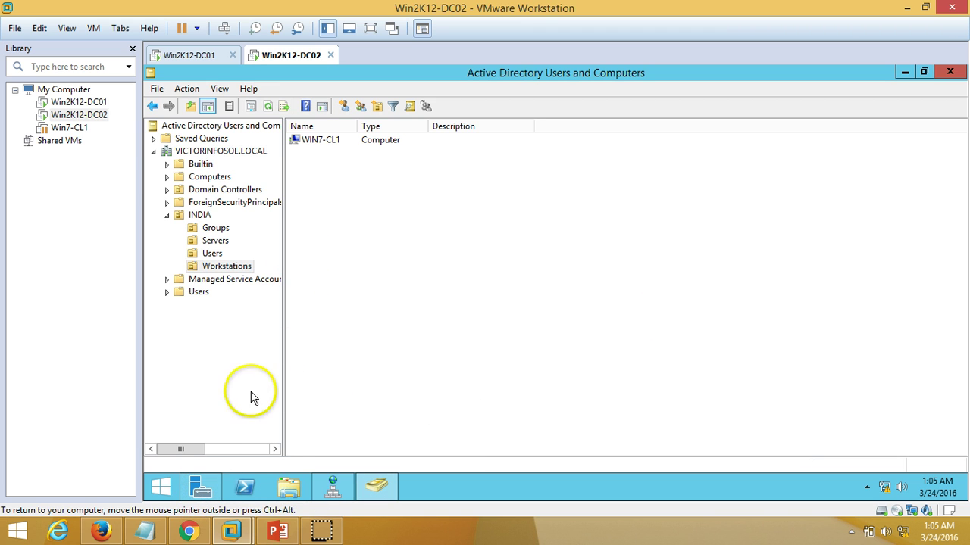
pyautogui.click(210, 497)
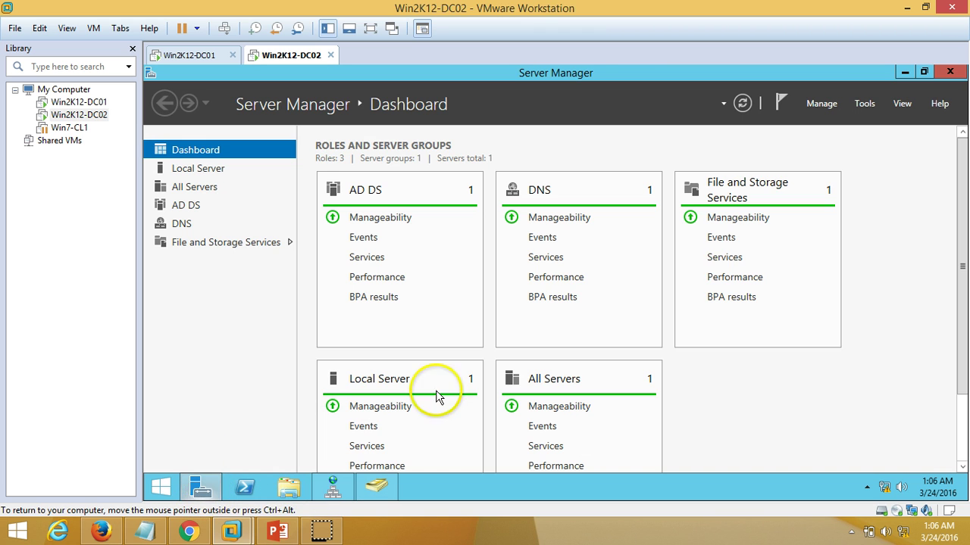
# Step: Launch Active Directory Sites and Services on DC02 and check WIN2K12-DC01's NTDS Settings
pyautogui.click(863, 104)
pyautogui.click(849, 175)
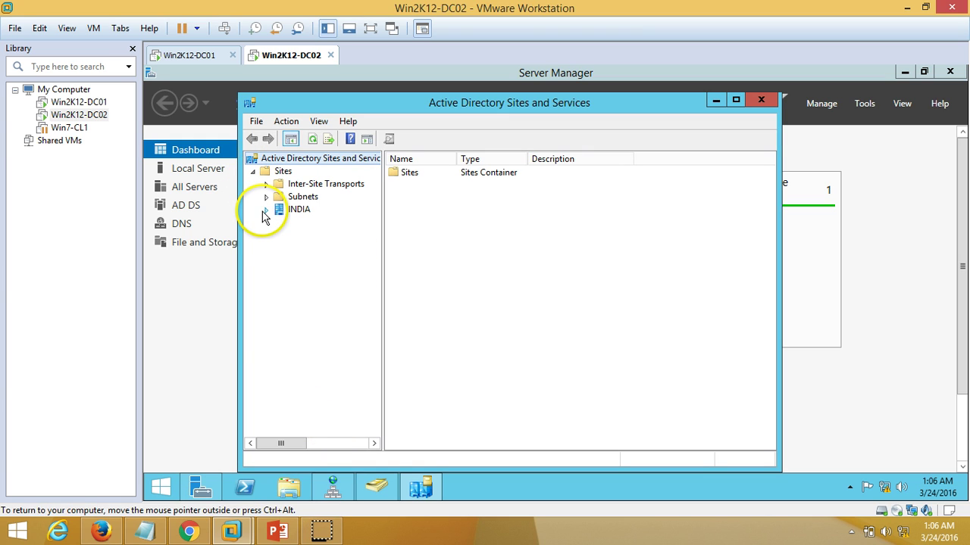
pyautogui.click(279, 225)
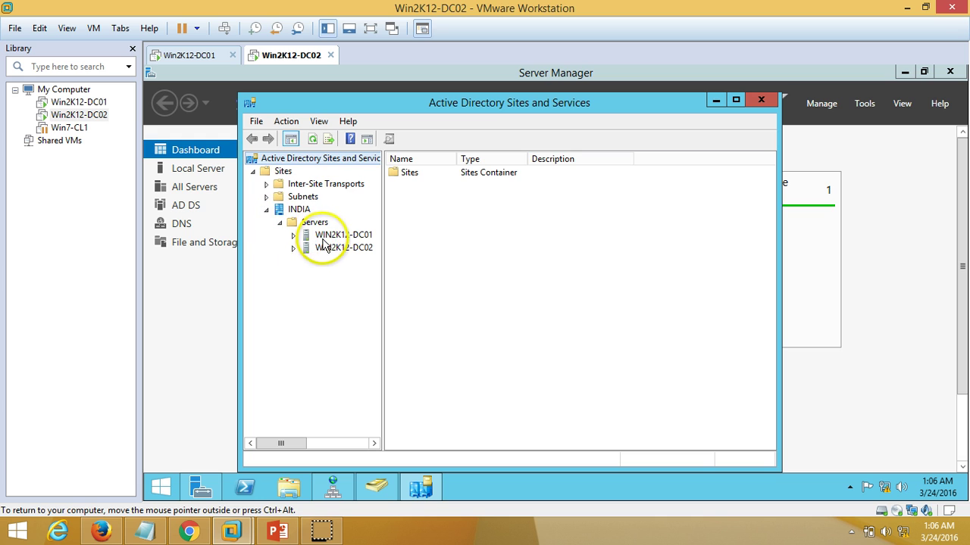
pyautogui.click(339, 235)
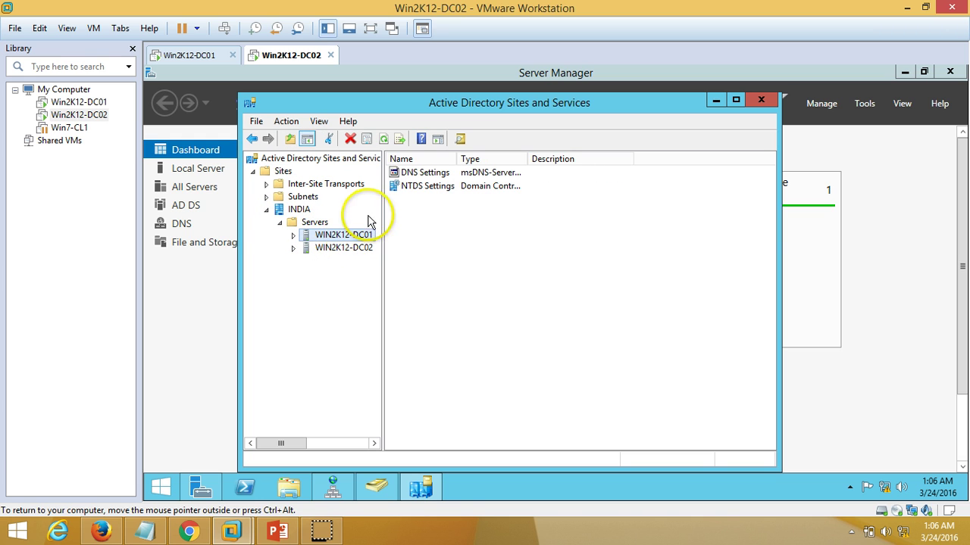
pyautogui.doubleClick(420, 186)
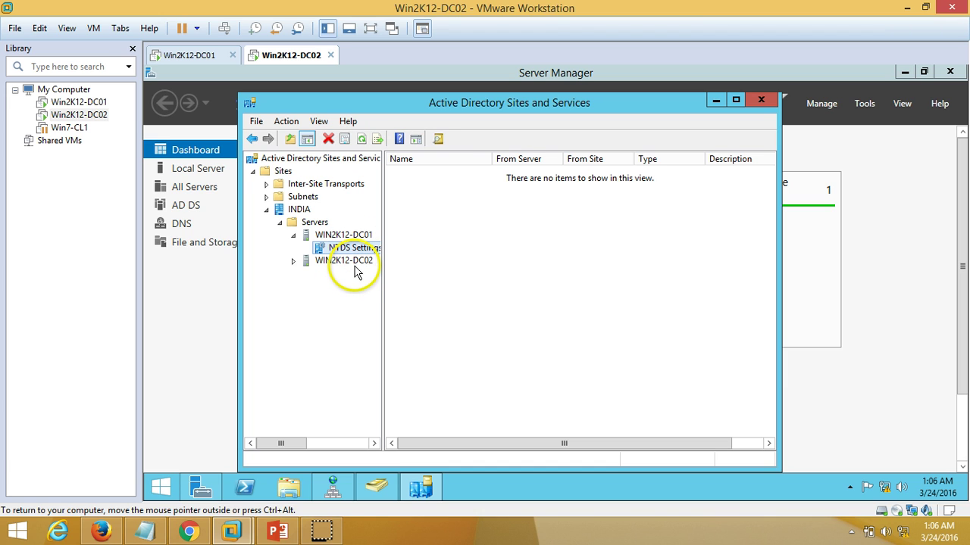
# Step: View WIN2K12-DC02's NTDS Settings and select the automatically generated connection from WIN2K12-DC01
pyautogui.doubleClick(349, 265)
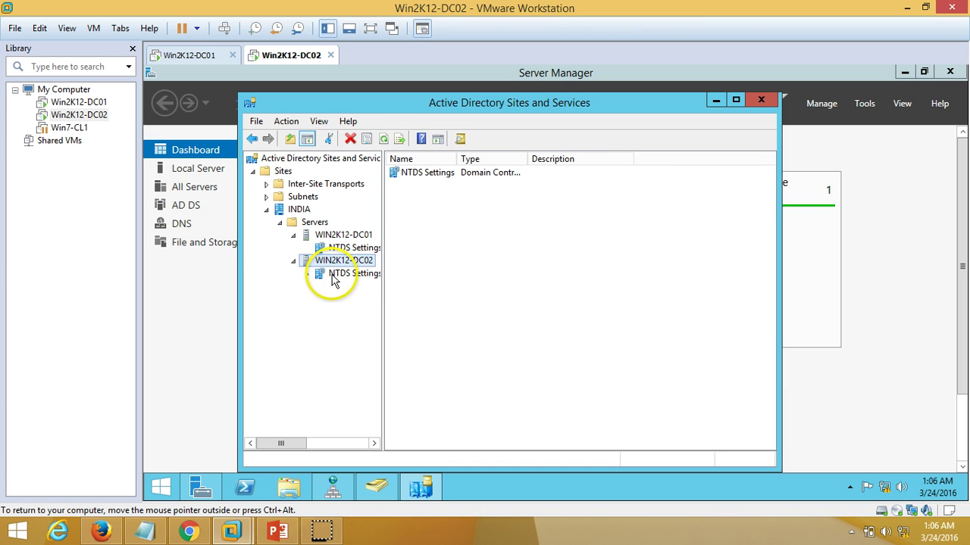
pyautogui.click(334, 277)
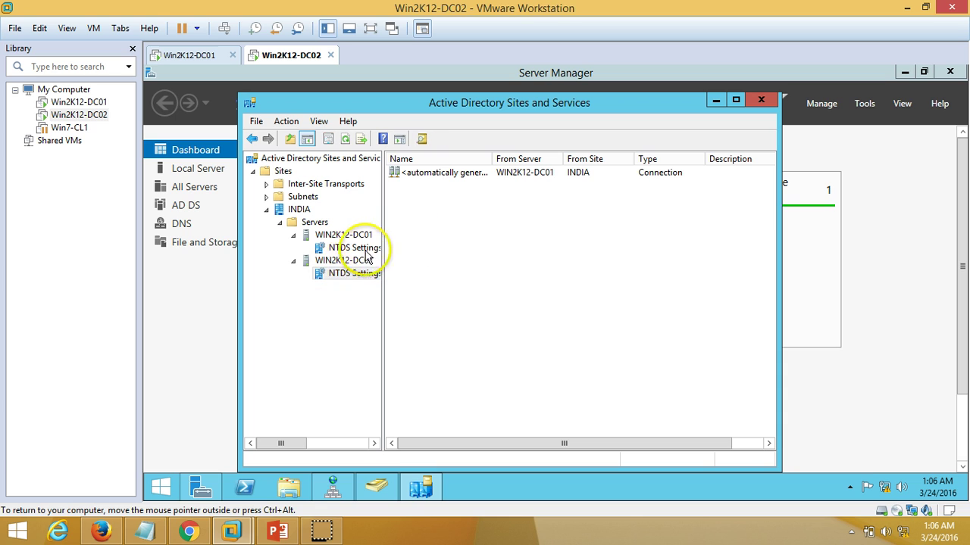
pyautogui.click(356, 247)
pyautogui.click(354, 274)
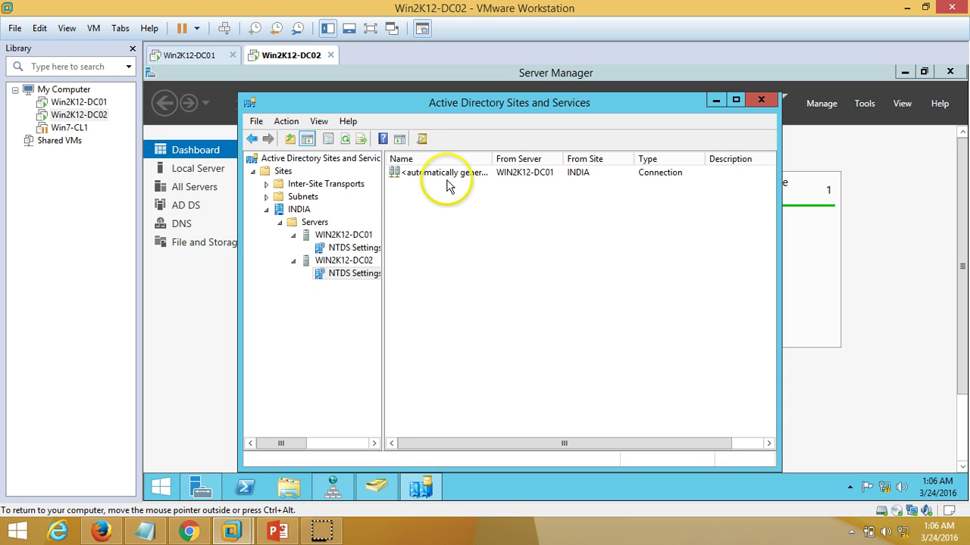
pyautogui.doubleClick(500, 103)
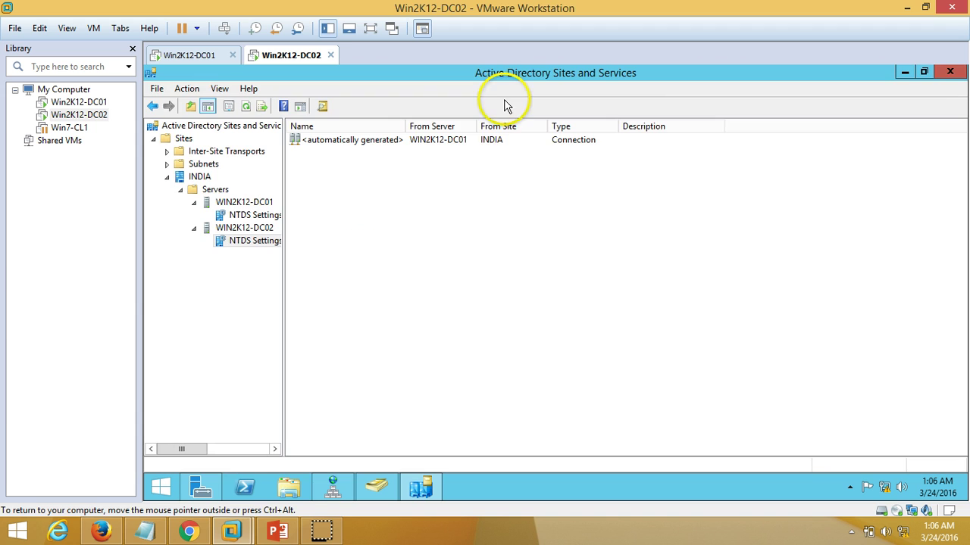
pyautogui.click(372, 149)
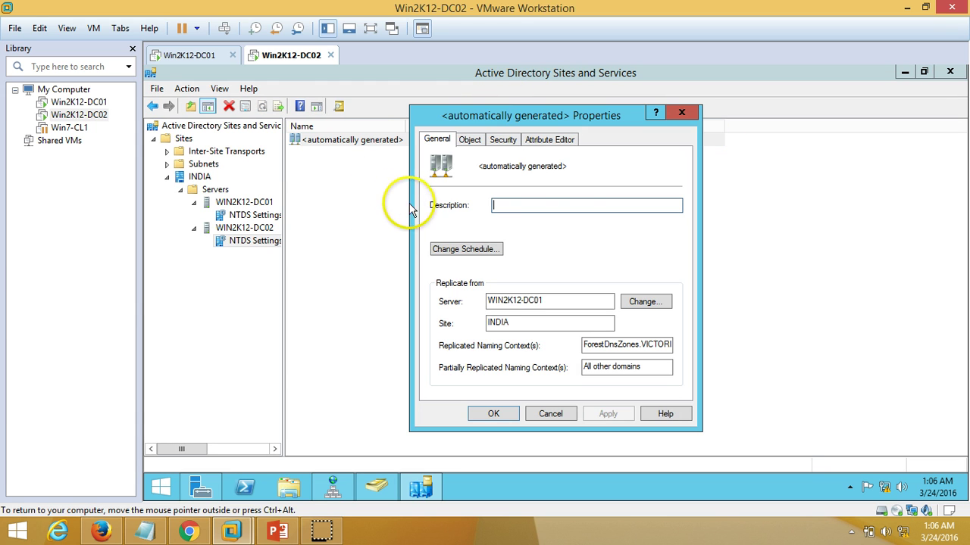
# Step: Review the connection's Object and Security properties before returning to General
pyautogui.click(469, 140)
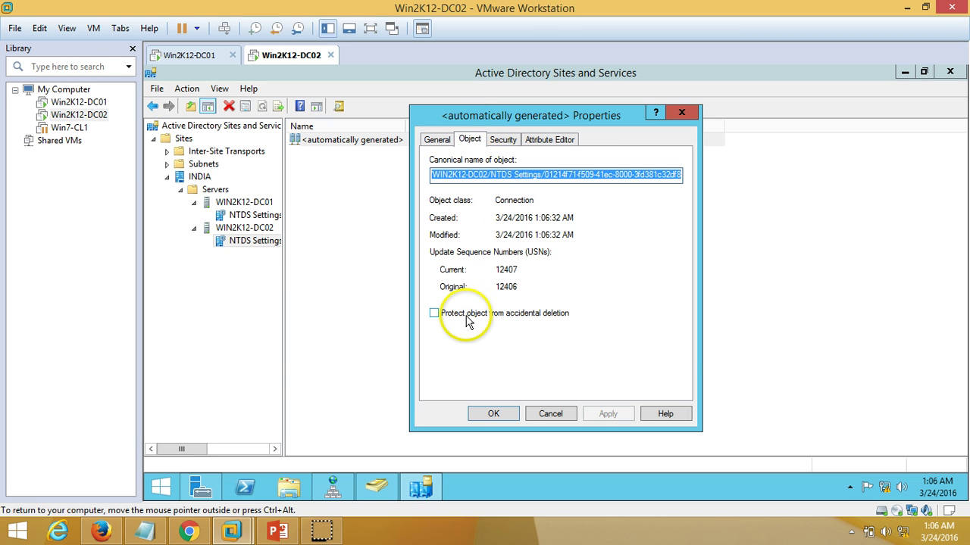
pyautogui.click(503, 140)
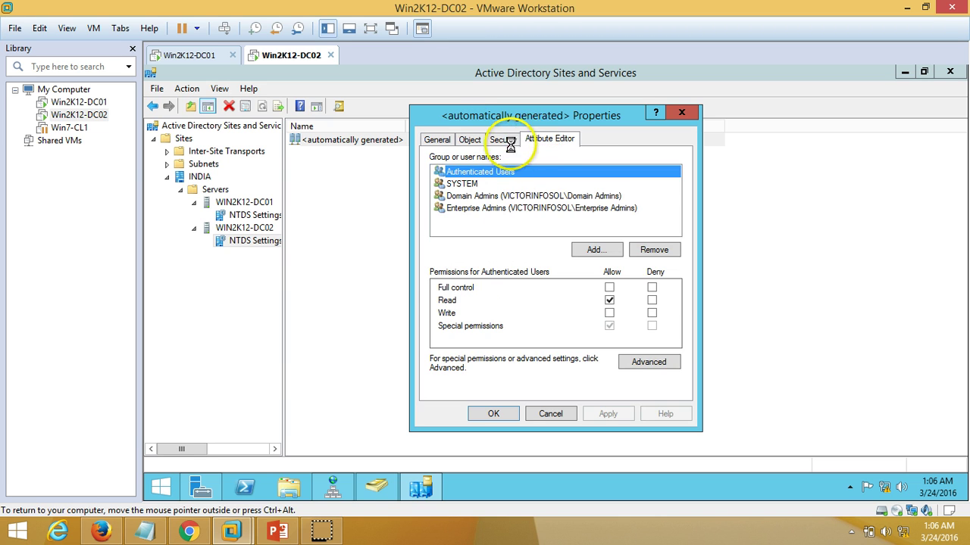
pyautogui.click(469, 139)
pyautogui.click(450, 141)
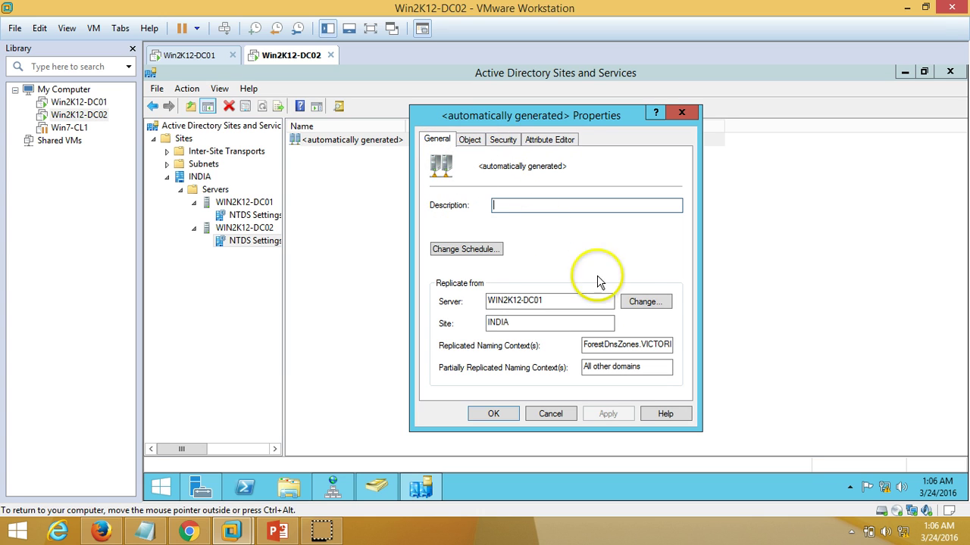
# Step: Schedule replication Four Times per Hour for all hours every day, applying it as not auto-generated
pyautogui.click(467, 253)
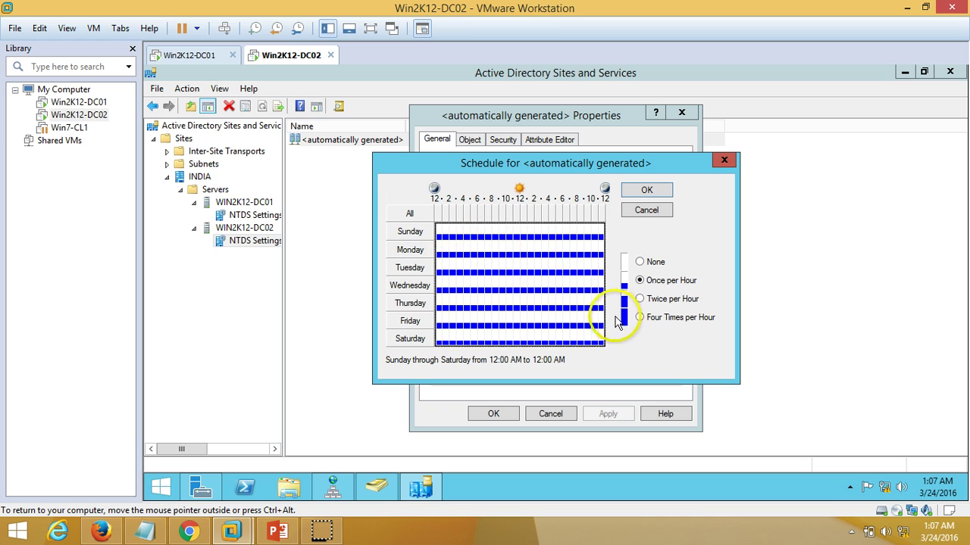
pyautogui.click(444, 232)
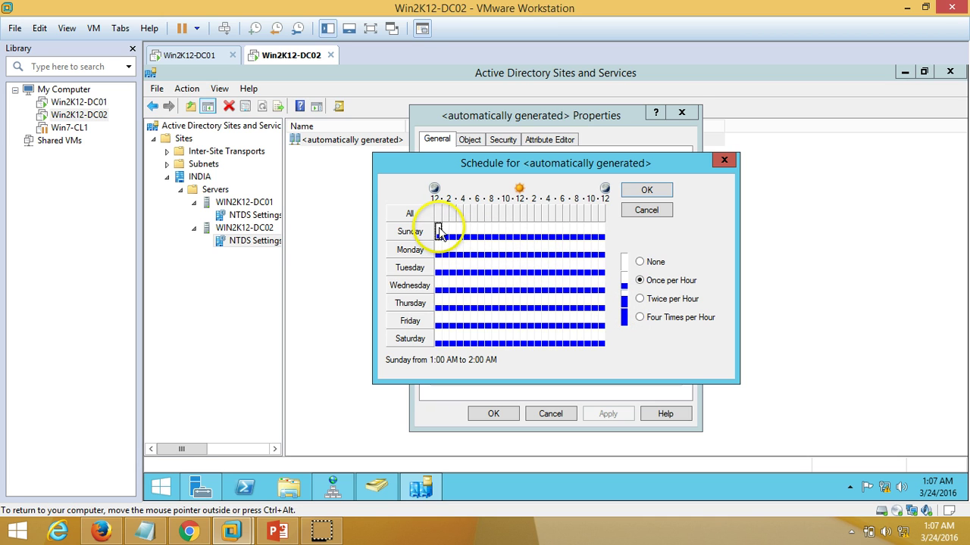
pyautogui.moveTo(439, 233); pyautogui.dragTo(615, 367)
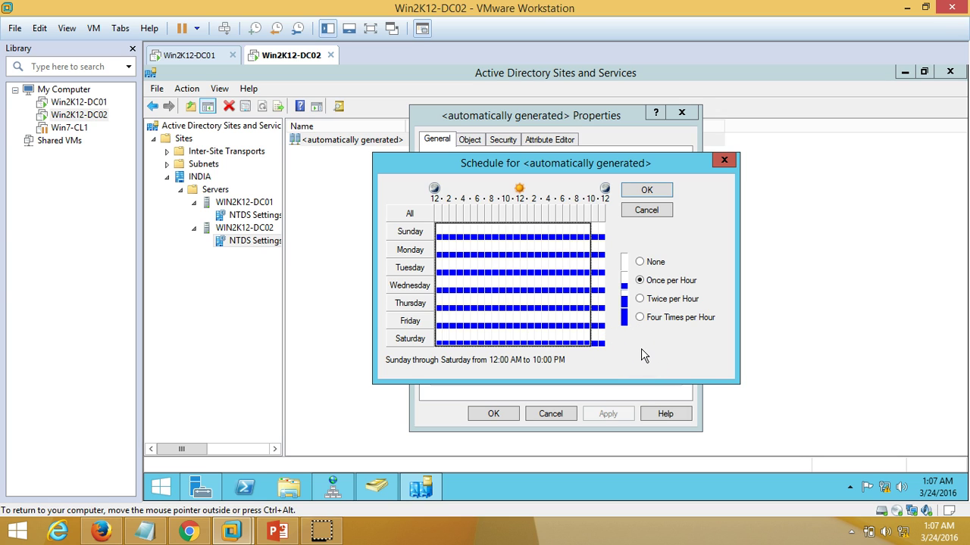
pyautogui.click(639, 318)
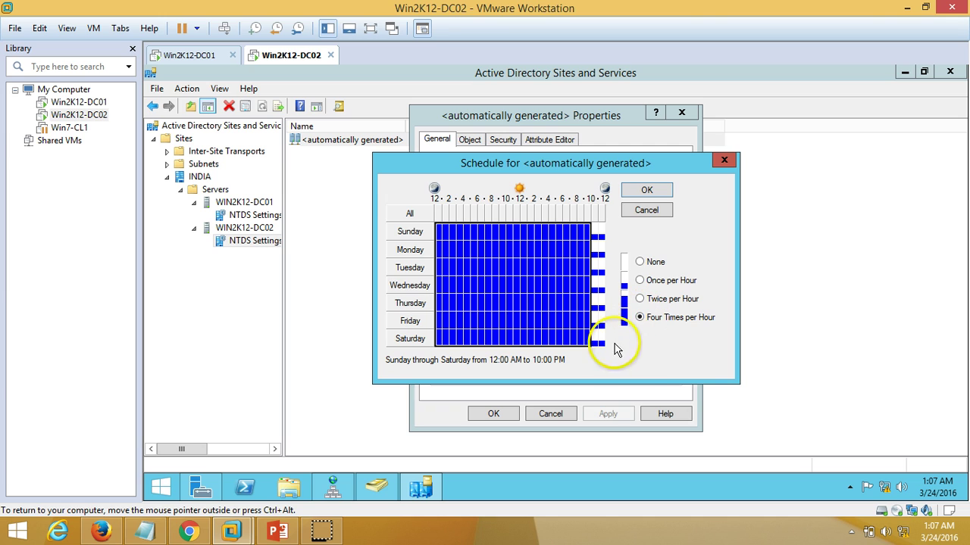
pyautogui.click(592, 229)
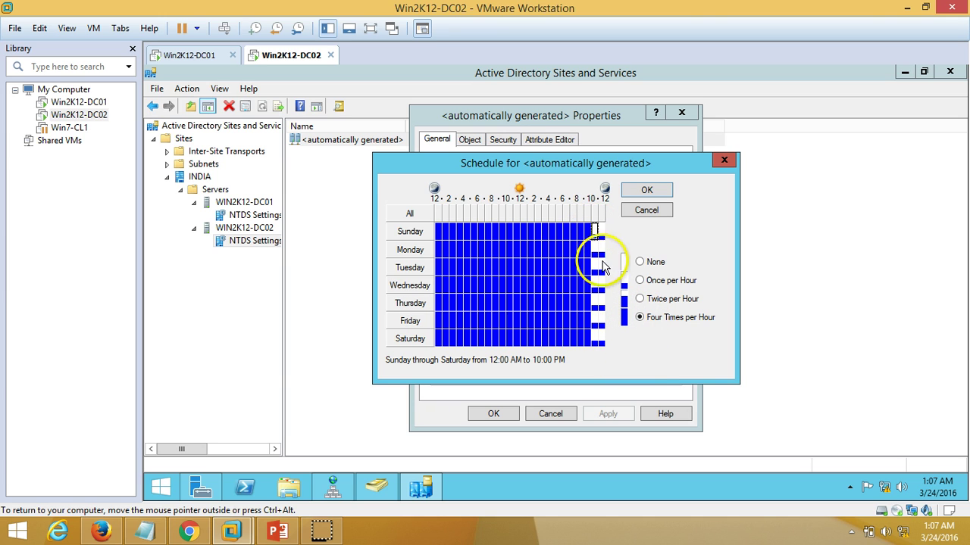
pyautogui.moveTo(602, 265); pyautogui.dragTo(612, 340)
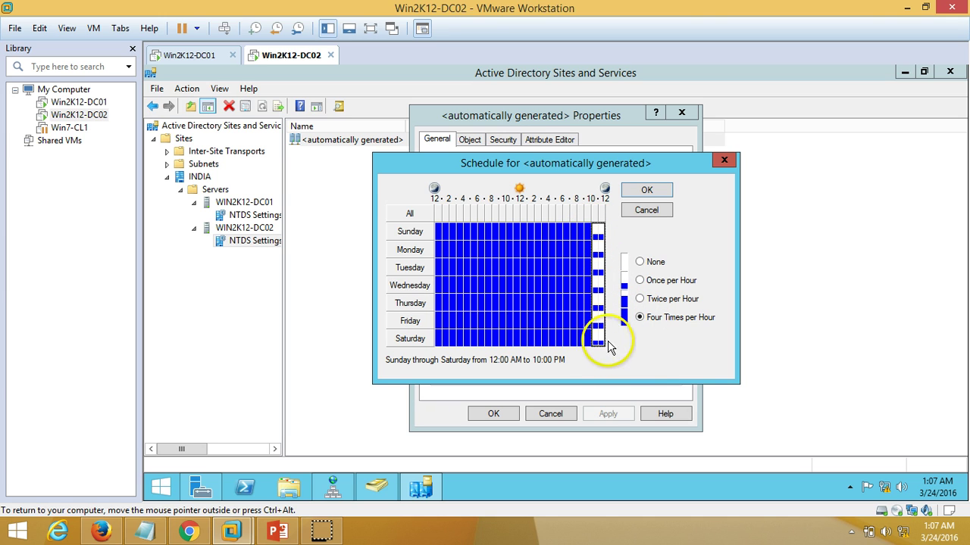
pyautogui.click(649, 320)
pyautogui.click(647, 190)
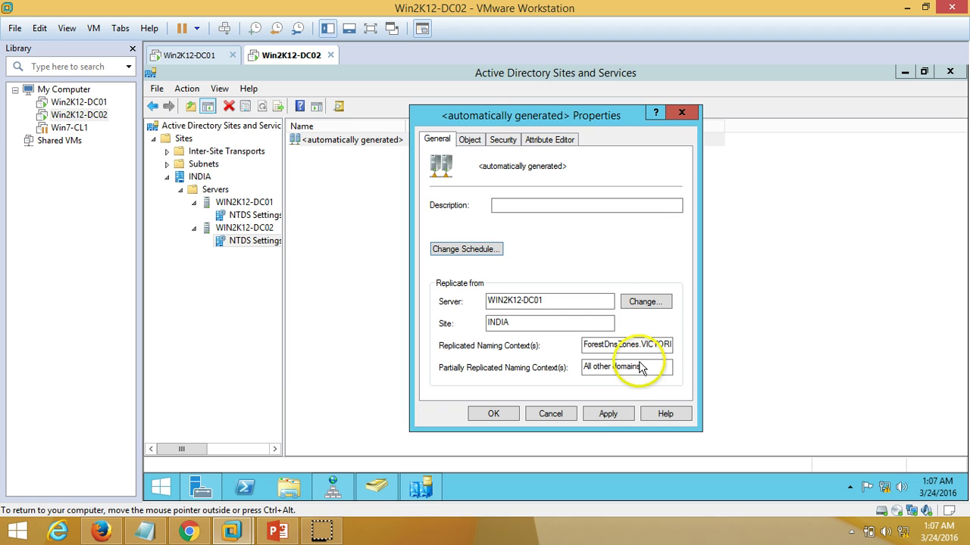
pyautogui.click(609, 415)
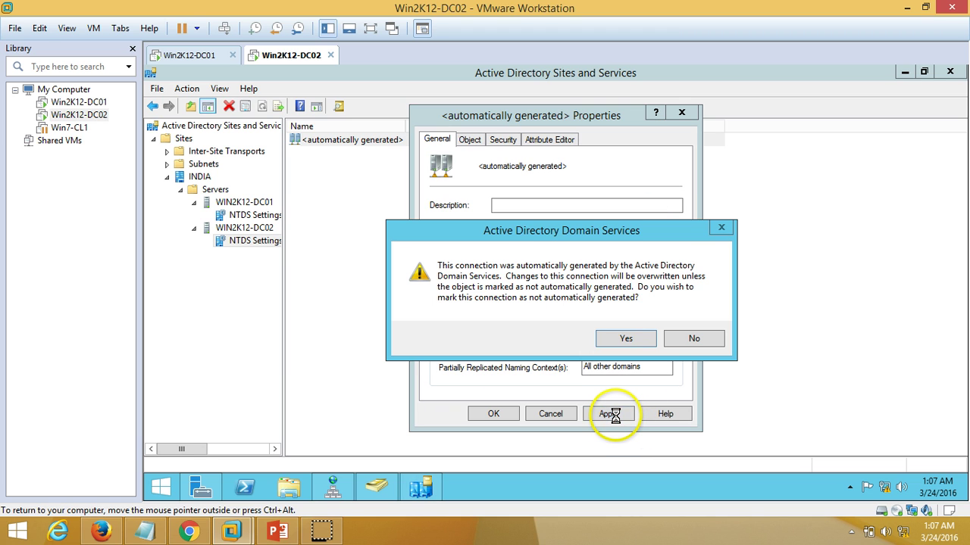
pyautogui.click(626, 339)
# Step: Close the connection properties and refresh DC02's and DC01's NTDS Settings connection lists on Win2K12-DC02
pyautogui.click(494, 413)
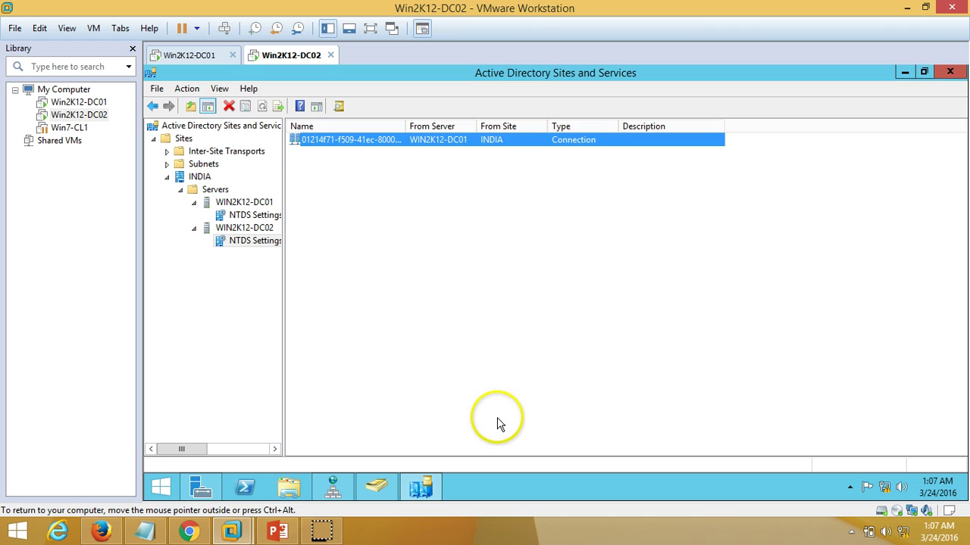
pyautogui.rightClick(401, 219)
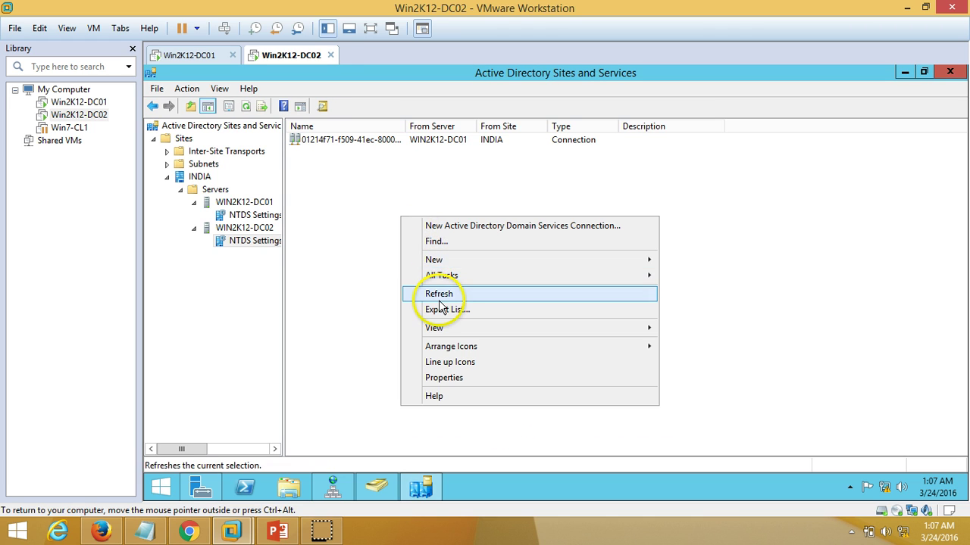
pyautogui.click(444, 291)
pyautogui.click(257, 240)
pyautogui.click(258, 215)
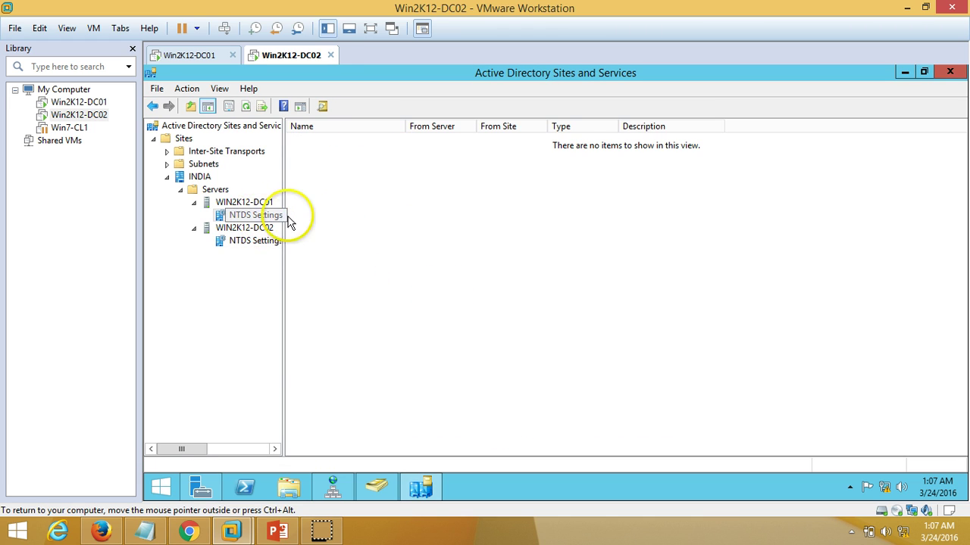
pyautogui.rightClick(473, 241)
pyautogui.click(511, 347)
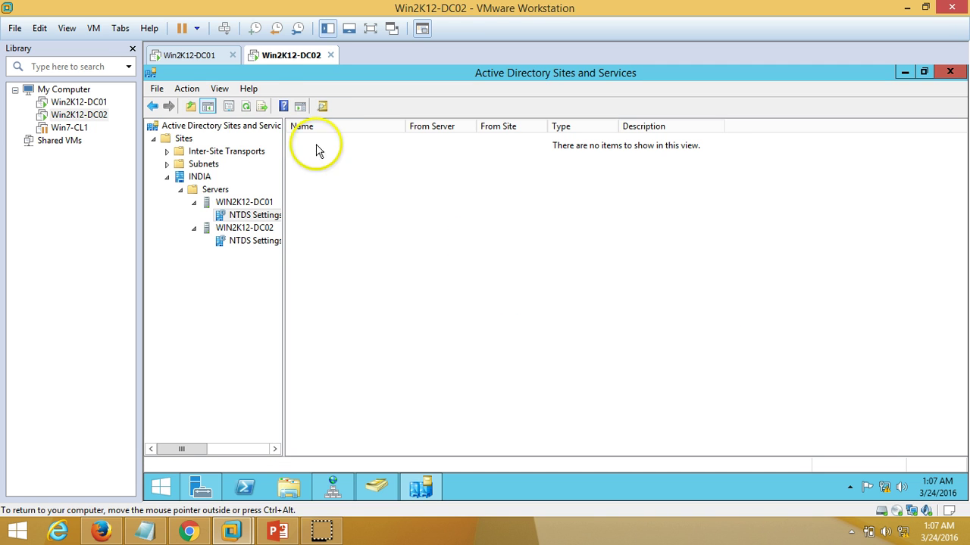
# Step: On the Win2K12-DC01 machine, refresh DC02's and DC01's connection lists; DC01 still shows no connections
pyautogui.click(210, 60)
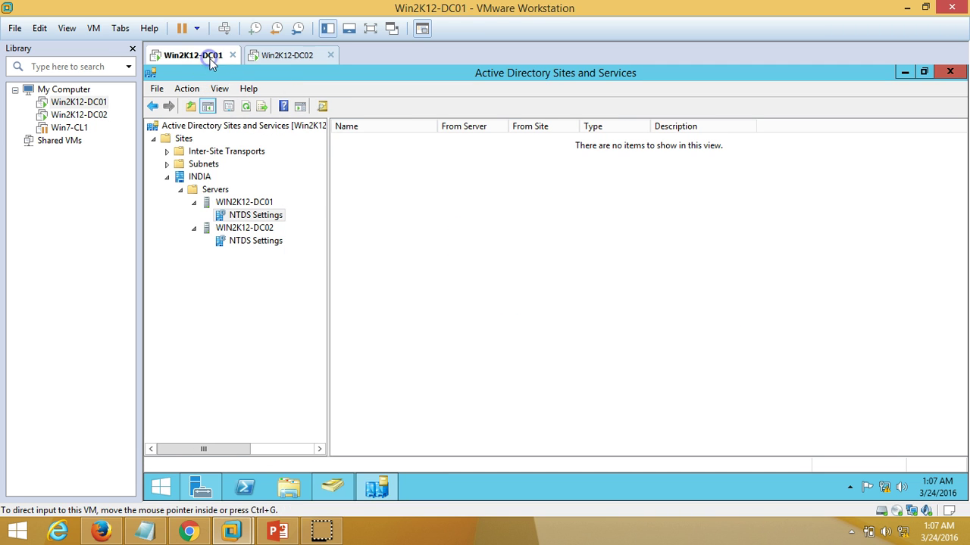
pyautogui.click(262, 241)
pyautogui.rightClick(411, 244)
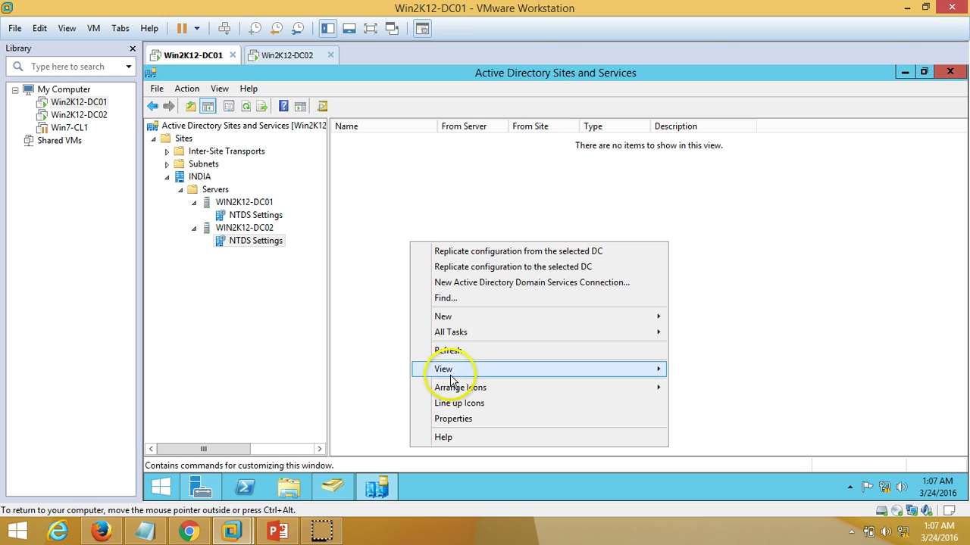
pyautogui.click(450, 349)
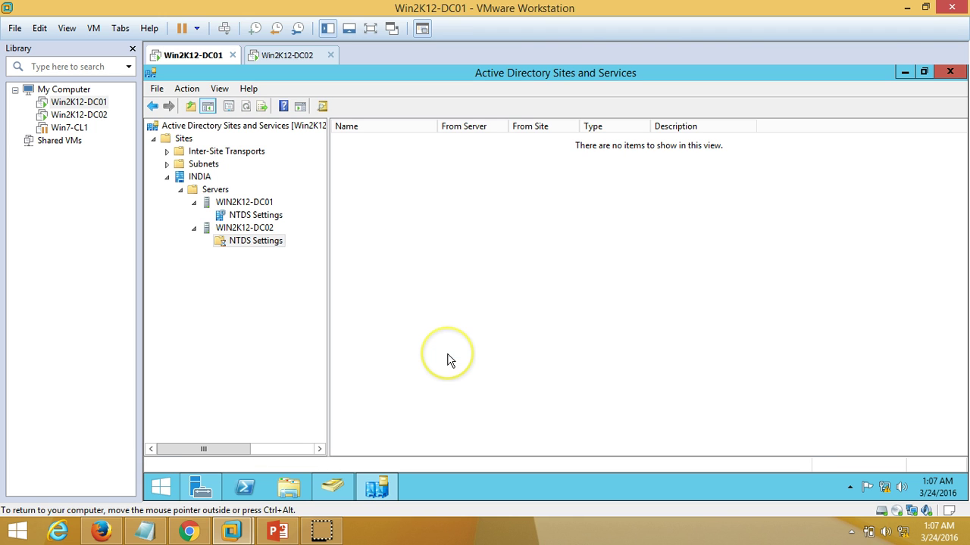
pyautogui.click(241, 215)
pyautogui.rightClick(477, 243)
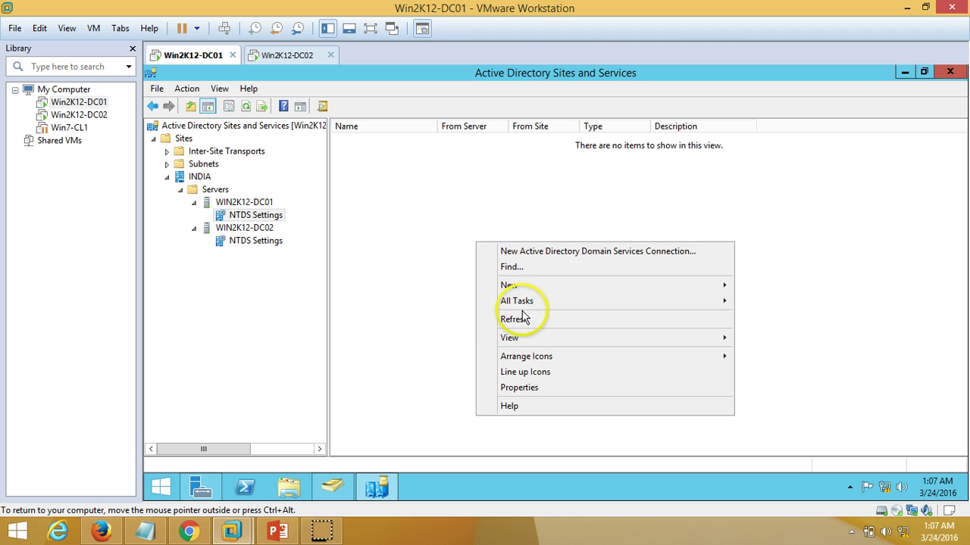
pyautogui.click(521, 321)
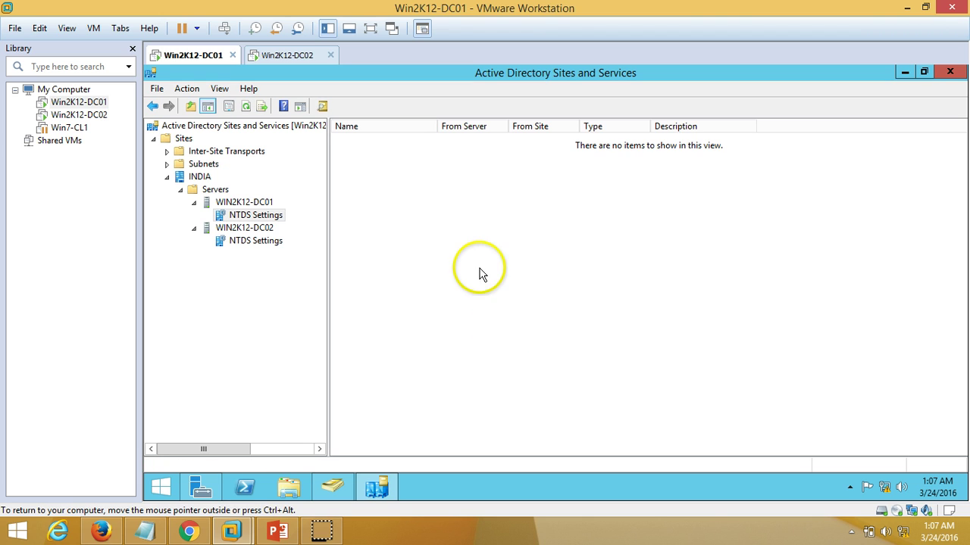
pyautogui.rightClick(451, 241)
pyautogui.click(488, 319)
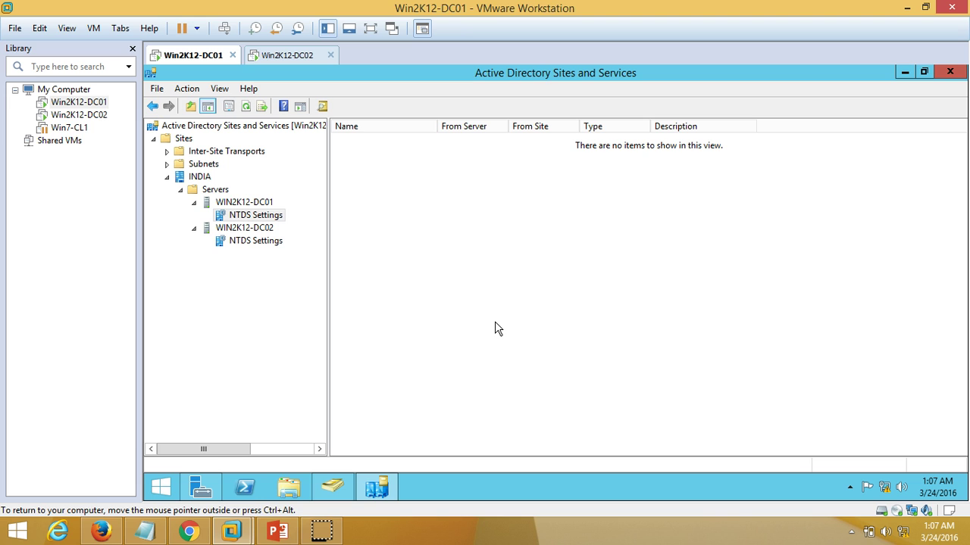
pyautogui.rightClick(377, 185)
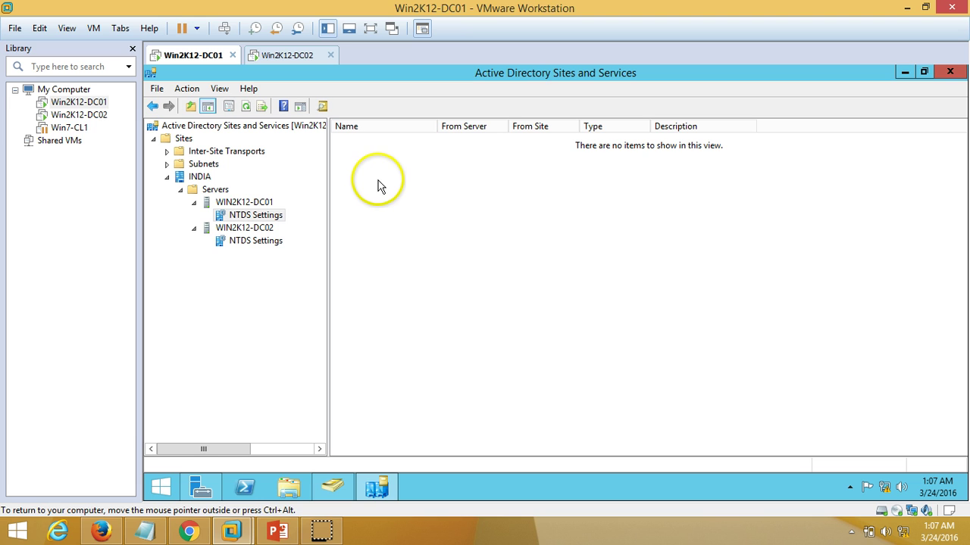
pyautogui.click(415, 256)
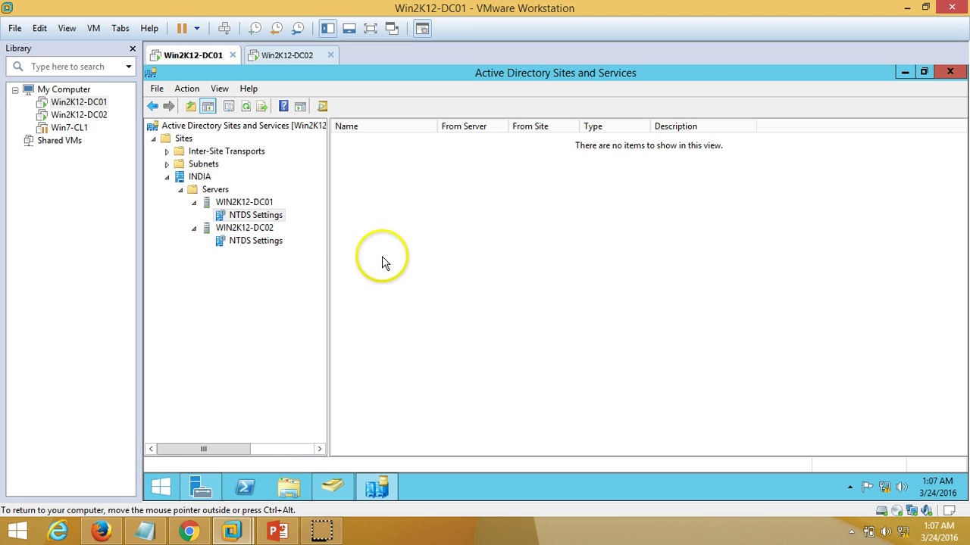
# Step: Refresh DC02's list on DC01, then on Win2K12-DC02 display DC02's connection from WIN2K12-DC01
pyautogui.click(281, 241)
pyautogui.rightClick(405, 236)
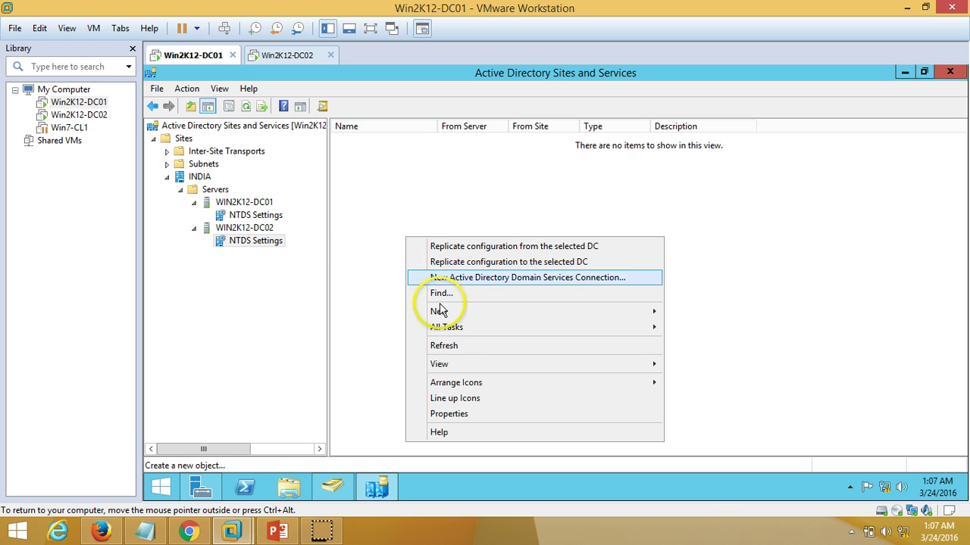
pyautogui.click(456, 347)
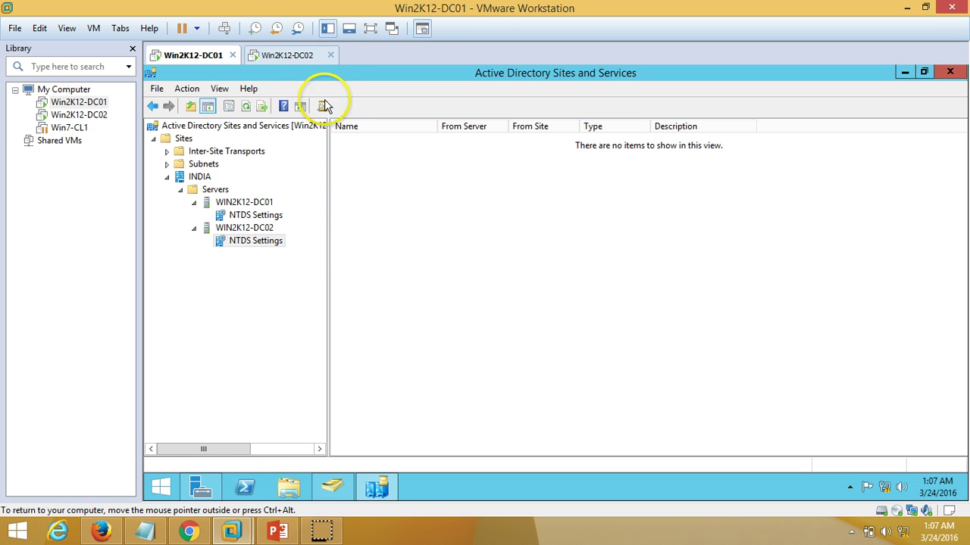
pyautogui.click(286, 56)
pyautogui.rightClick(347, 212)
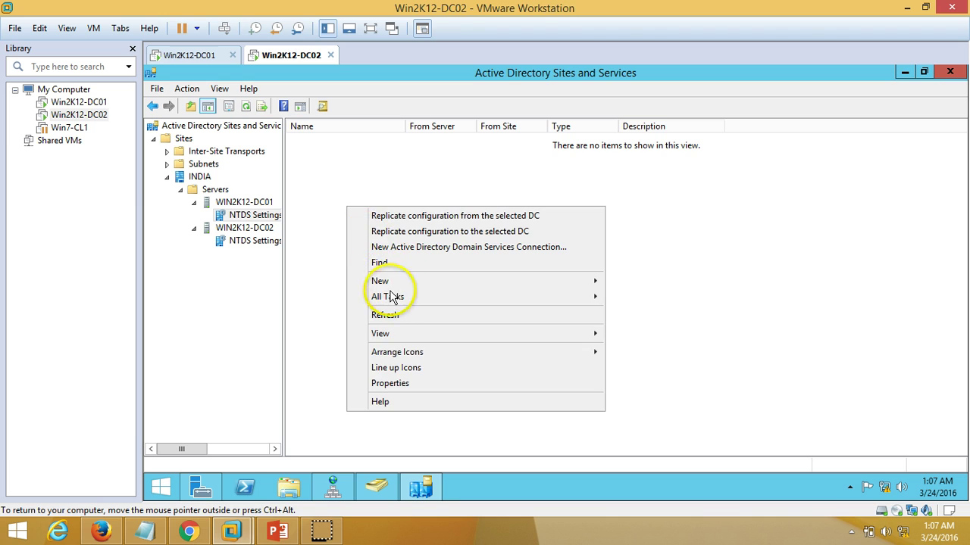
pyautogui.click(396, 314)
pyautogui.click(248, 242)
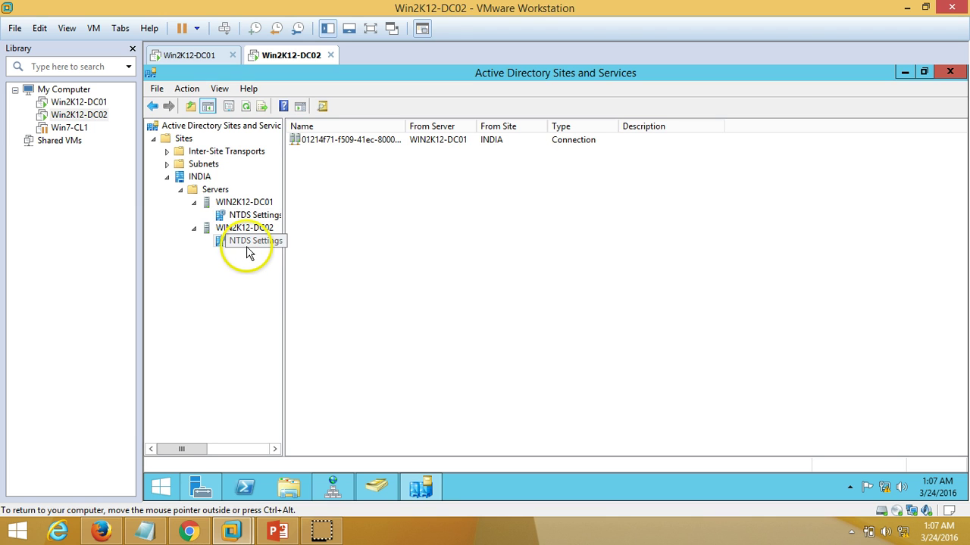
# Step: Replicate Now on DC02's connection from WIN2K12-DC01, accept the success message, and refresh the list
pyautogui.rightClick(360, 146)
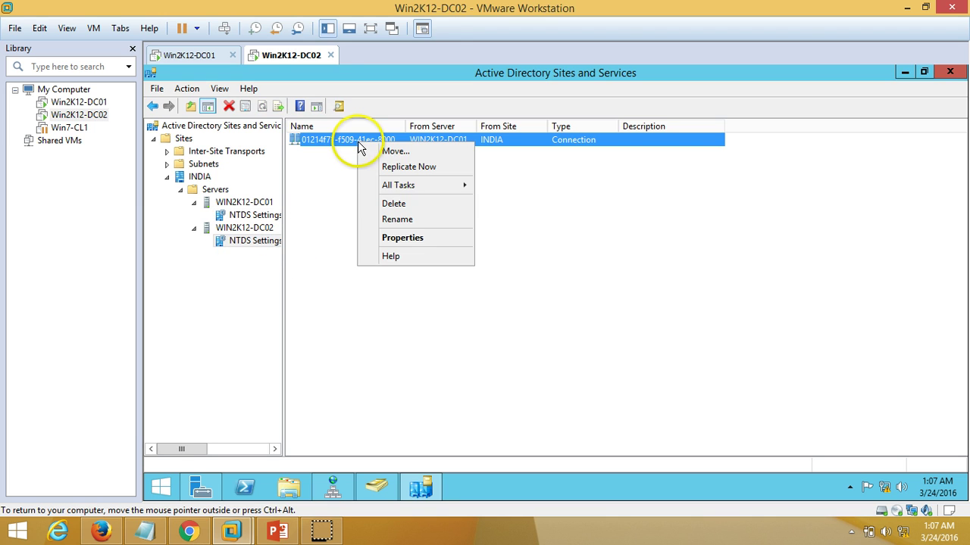
pyautogui.click(382, 170)
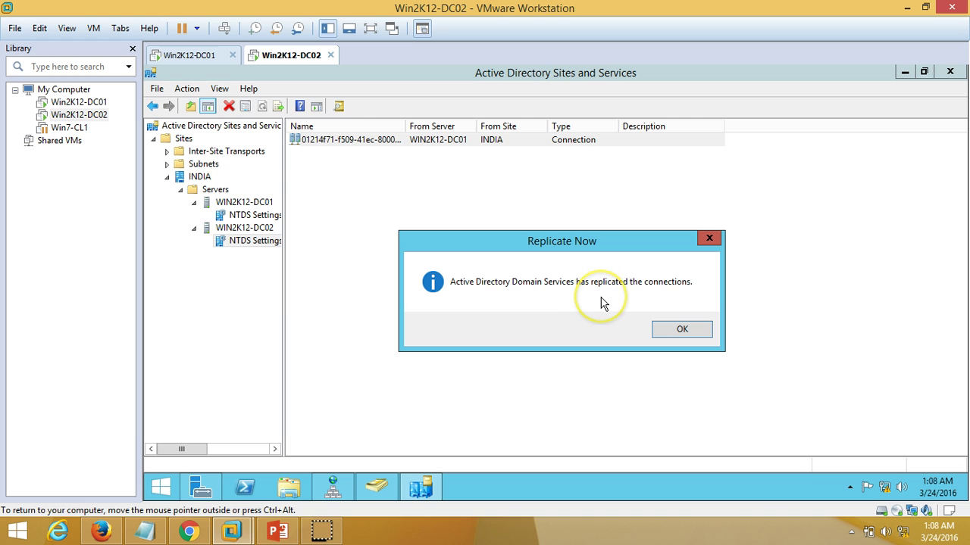
pyautogui.click(678, 330)
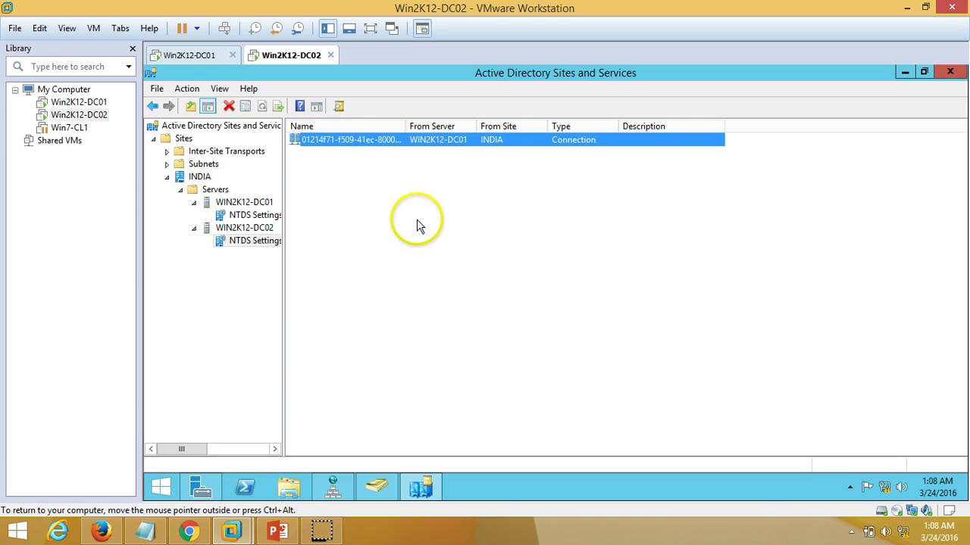
pyautogui.rightClick(397, 215)
pyautogui.click(464, 302)
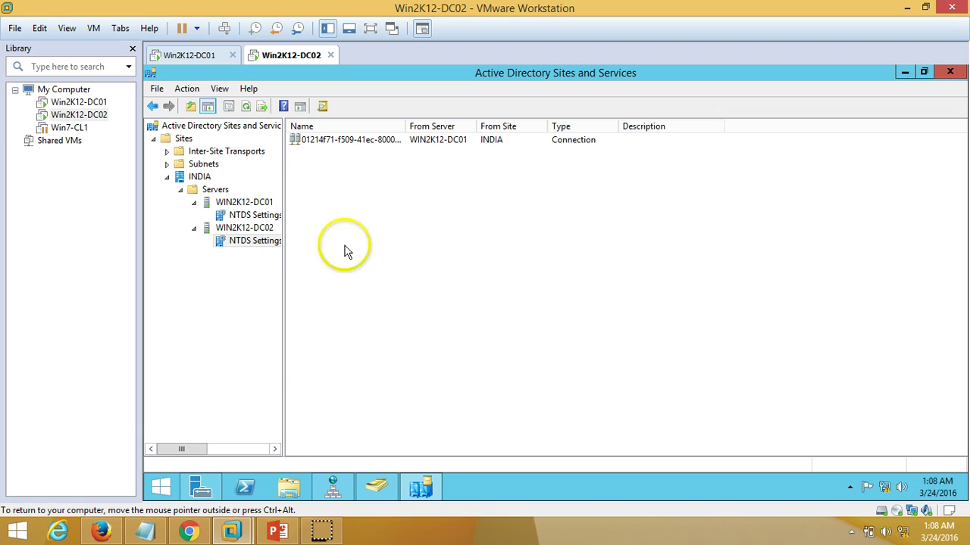
# Step: Refresh WIN2K12-DC01's NTDS Settings connection list on both the DC02 and DC01 machines
pyautogui.click(256, 215)
pyautogui.rightClick(388, 256)
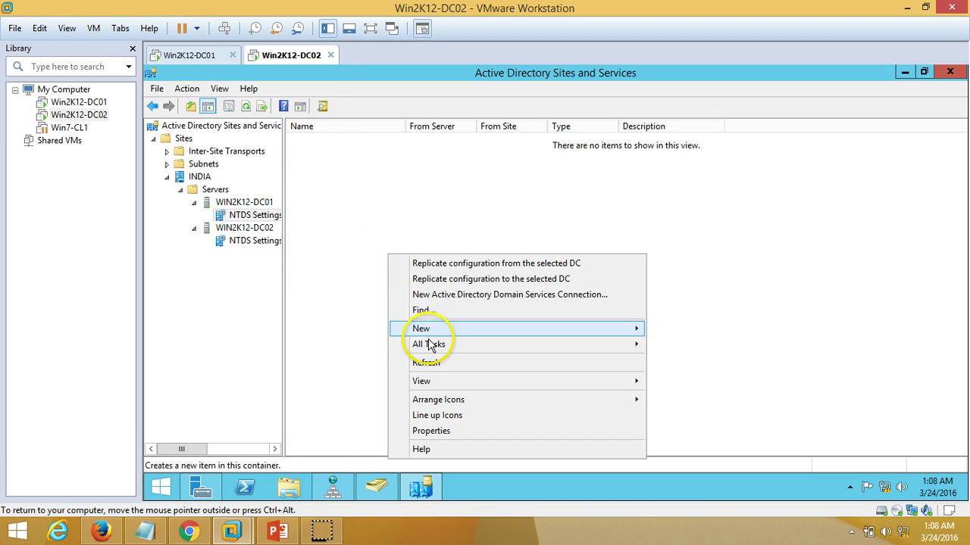
pyautogui.click(429, 365)
pyautogui.click(209, 57)
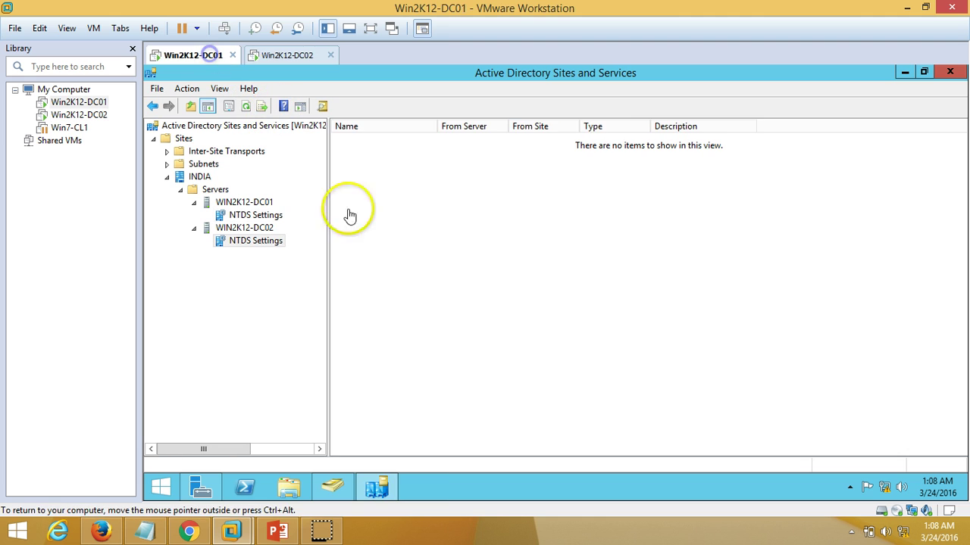
pyautogui.rightClick(390, 277)
pyautogui.click(424, 175)
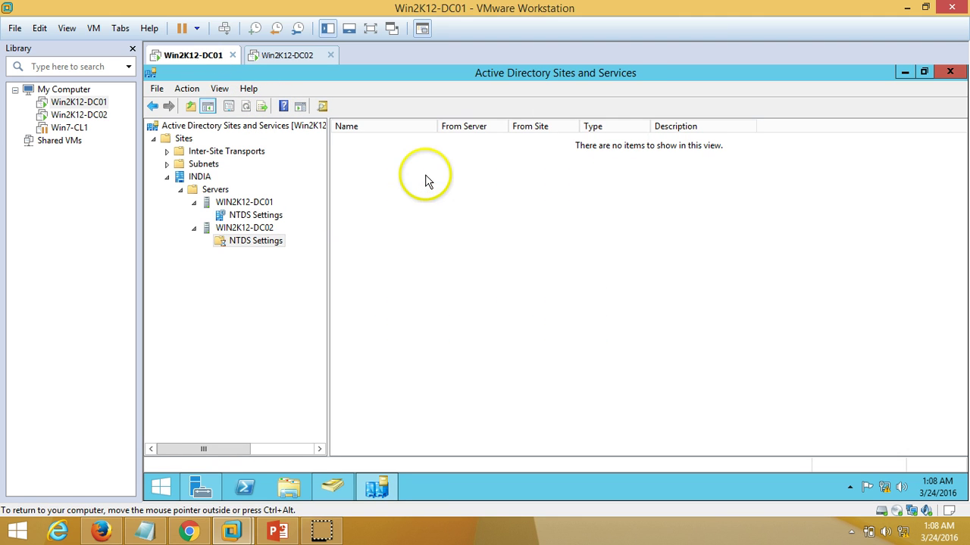
pyautogui.rightClick(393, 232)
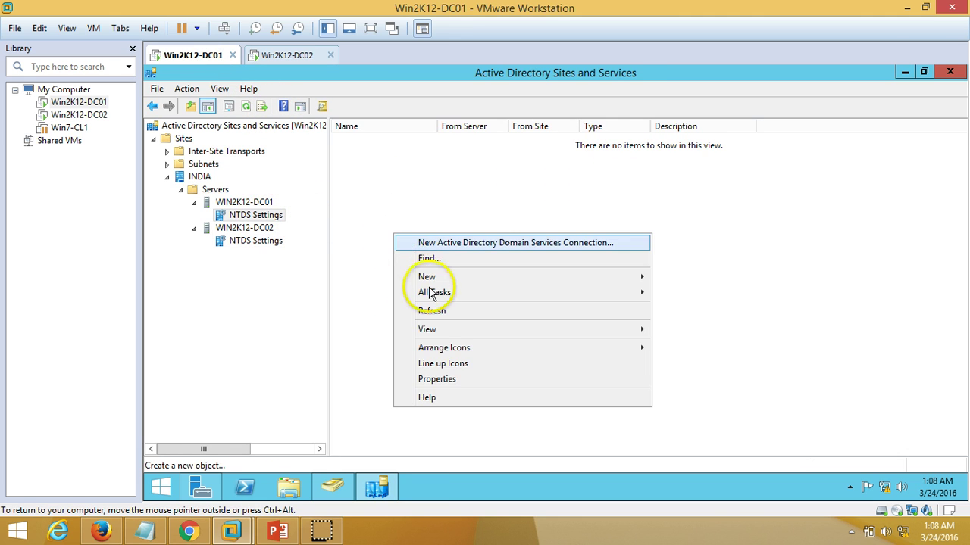
pyautogui.click(446, 316)
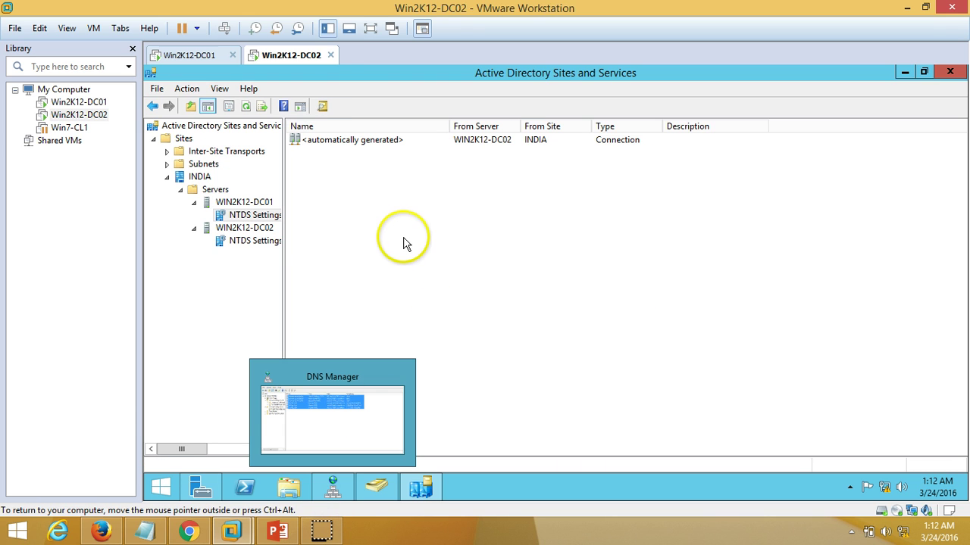
# Step: On Win2K12-DC02, refresh and select the automatically generated connection from WIN2K12-DC02 under DC01
pyautogui.rightClick(403, 238)
pyautogui.click(465, 347)
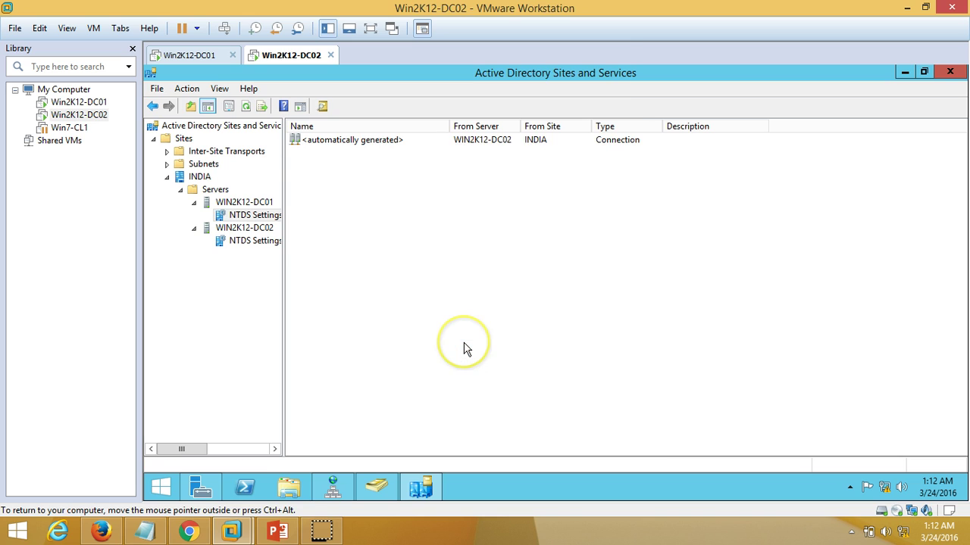
pyautogui.click(382, 143)
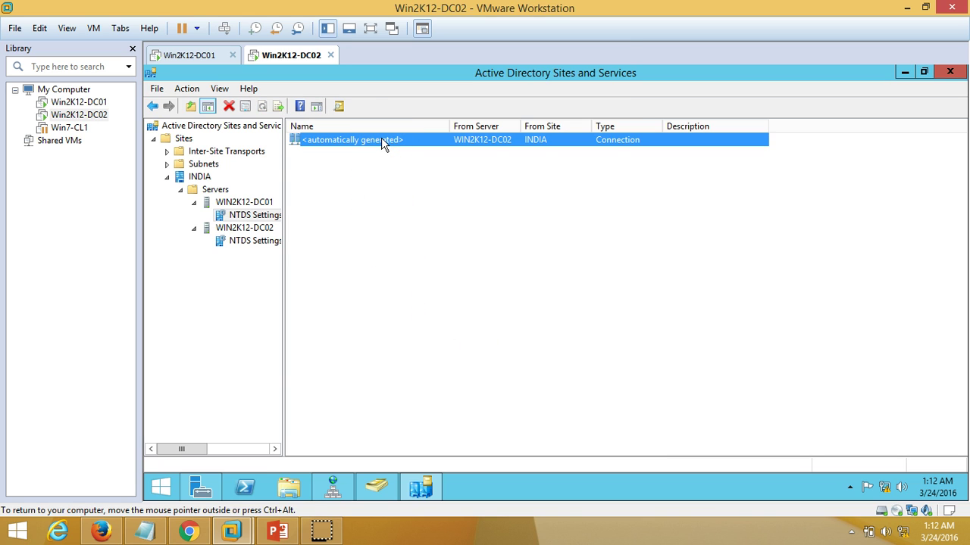
pyautogui.click(368, 202)
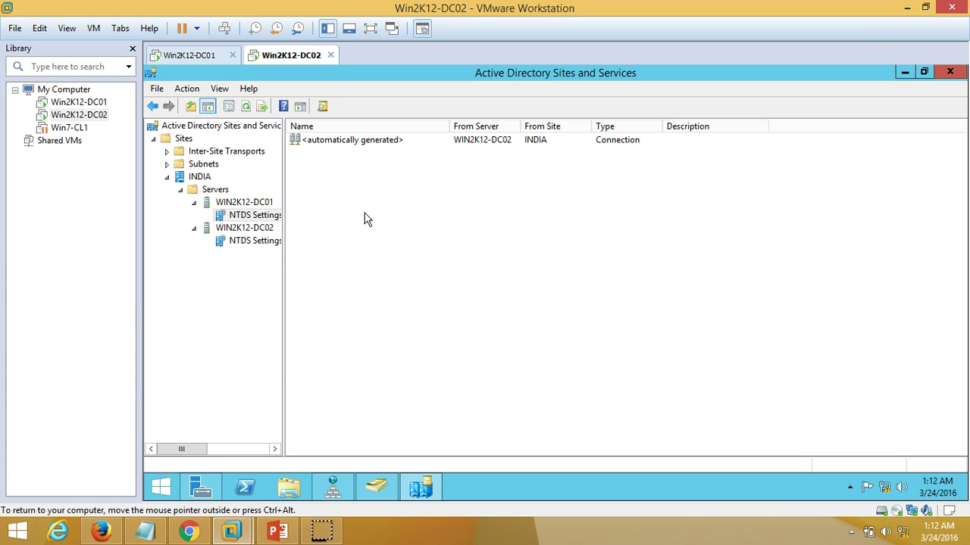
pyautogui.click(333, 141)
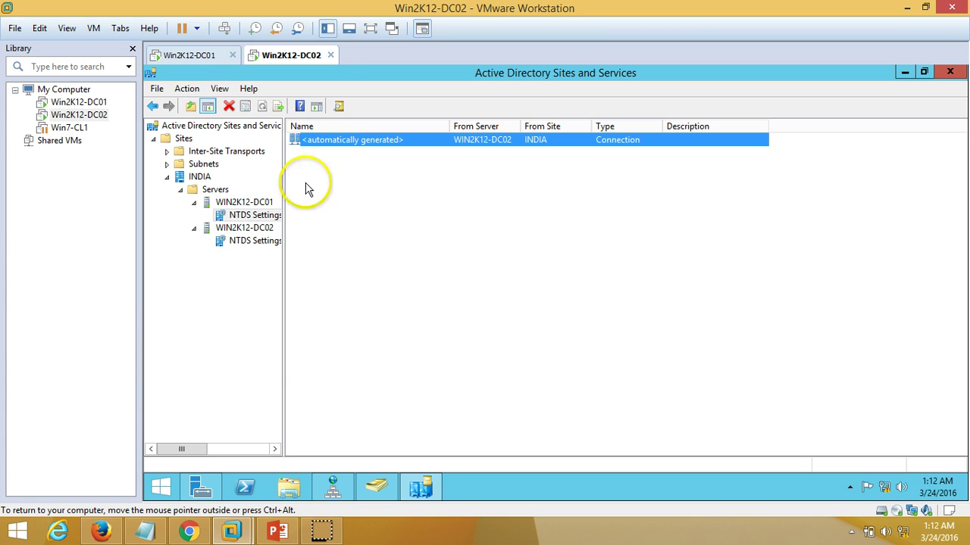
# Step: On Win2K12-DC01, check WIN2K12-DC02's NTDS Settings for its connection from WIN2K12-DC01
pyautogui.click(174, 53)
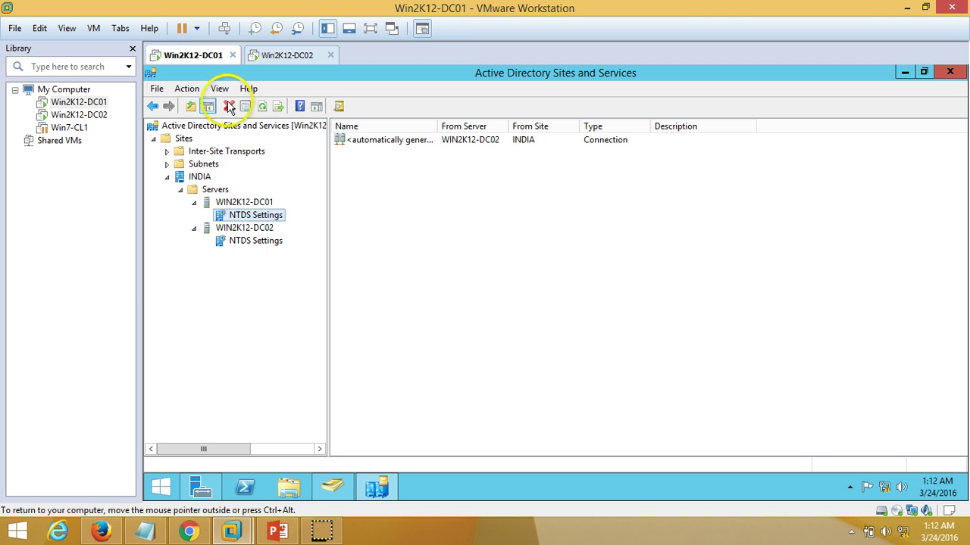
pyautogui.click(372, 141)
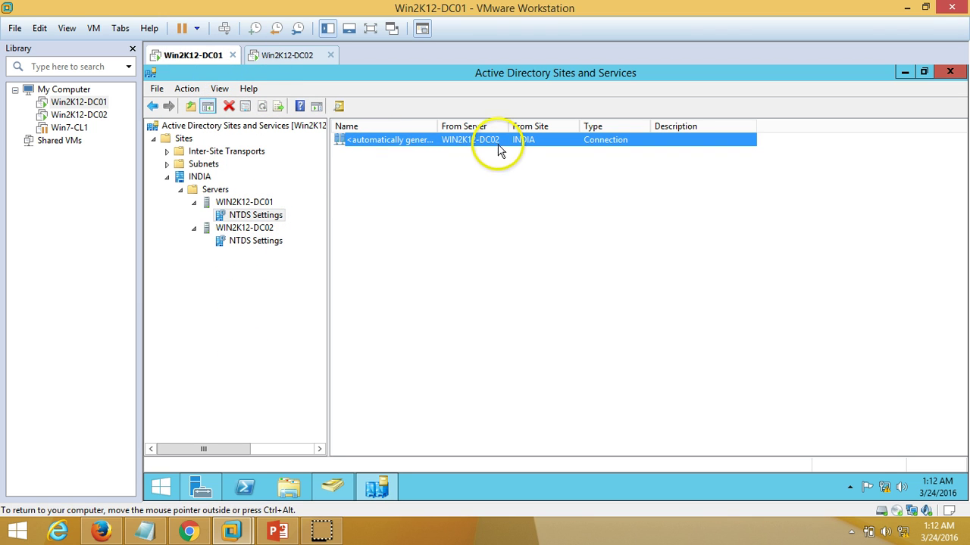
pyautogui.click(256, 242)
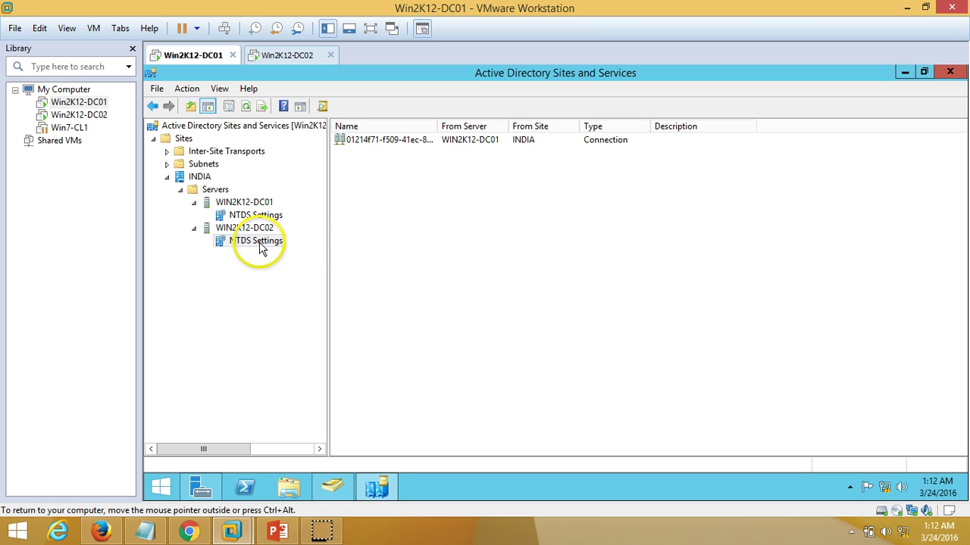
pyautogui.click(485, 142)
pyautogui.click(258, 60)
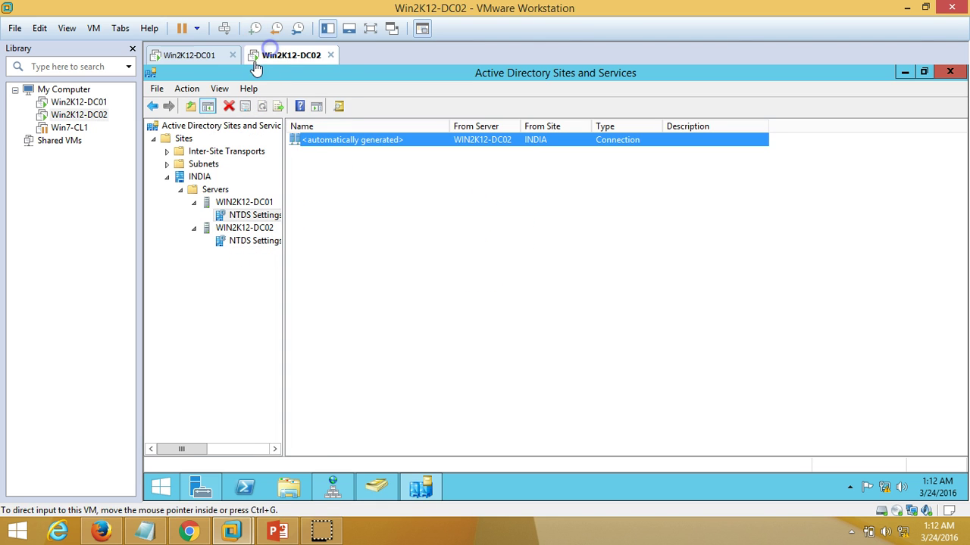
pyautogui.click(224, 52)
# Step: Refresh DC01's NTDS Settings on Win2K12-DC01 and widen the Name column to show the automatic connection
pyautogui.rightClick(426, 253)
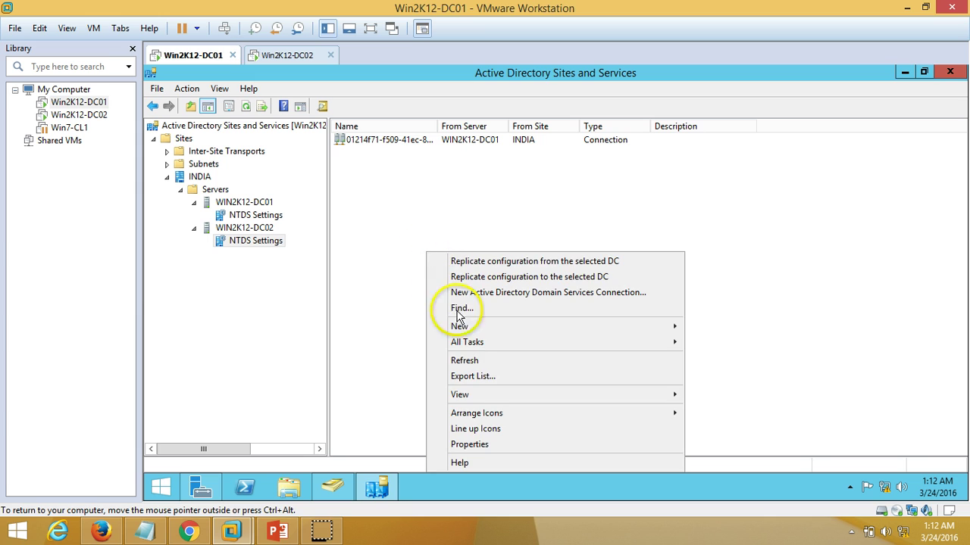
pyautogui.click(483, 362)
pyautogui.click(258, 216)
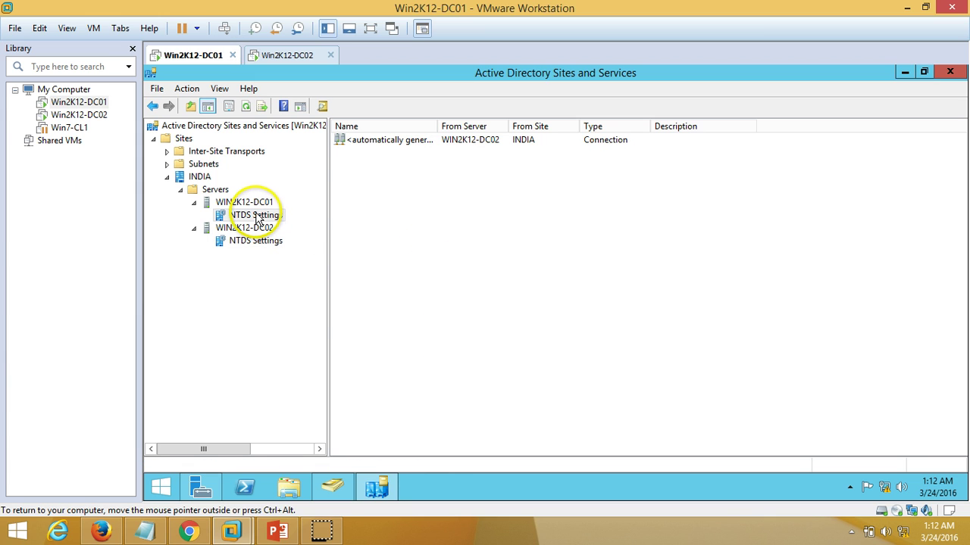
pyautogui.doubleClick(437, 127)
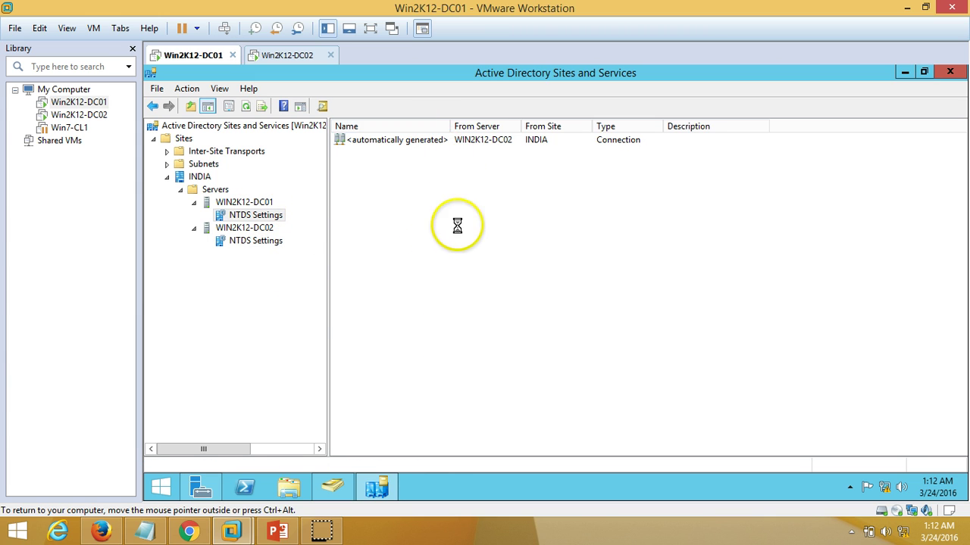
pyautogui.click(583, 142)
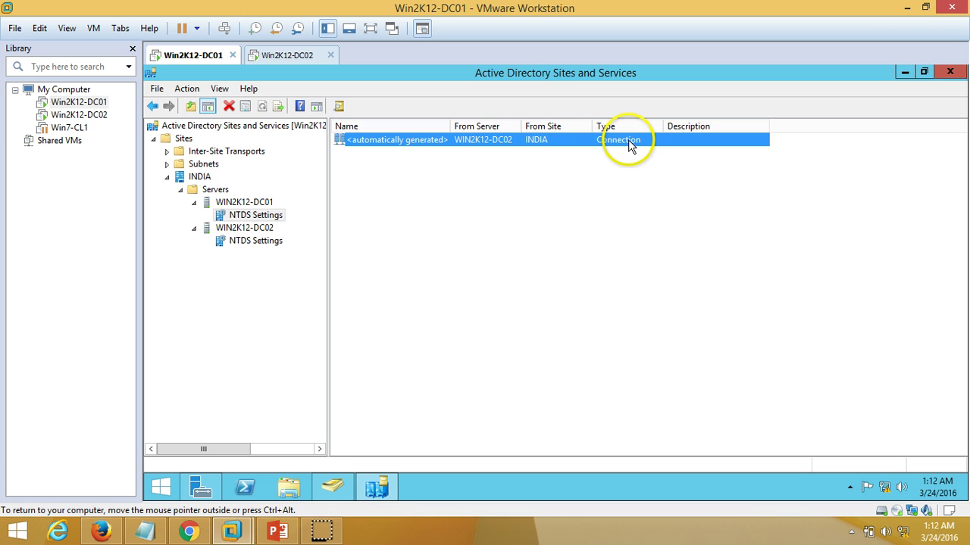
pyautogui.click(590, 325)
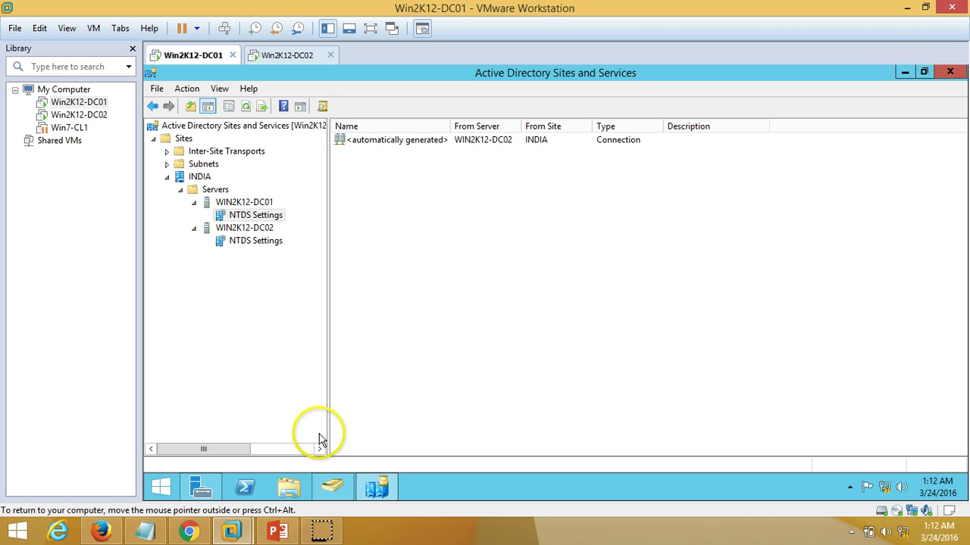
# Step: Return to the PowerPoint slide show and advance to slide 3, the Thank You Watching slide
pyautogui.click(279, 532)
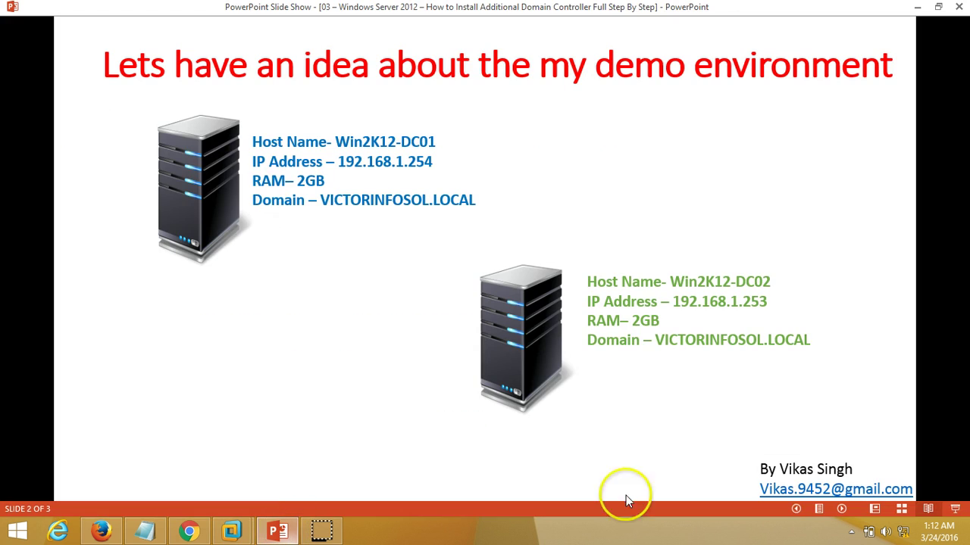
pyautogui.click(843, 510)
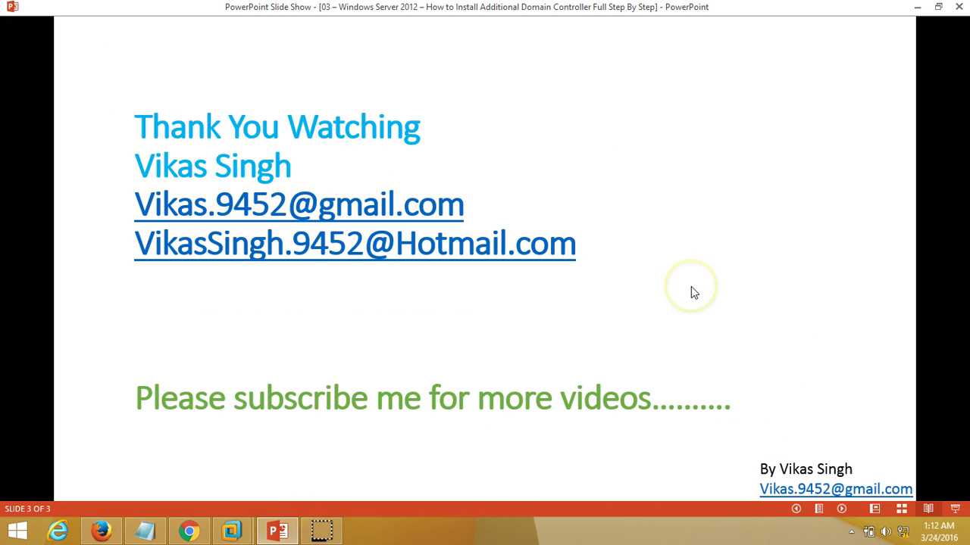